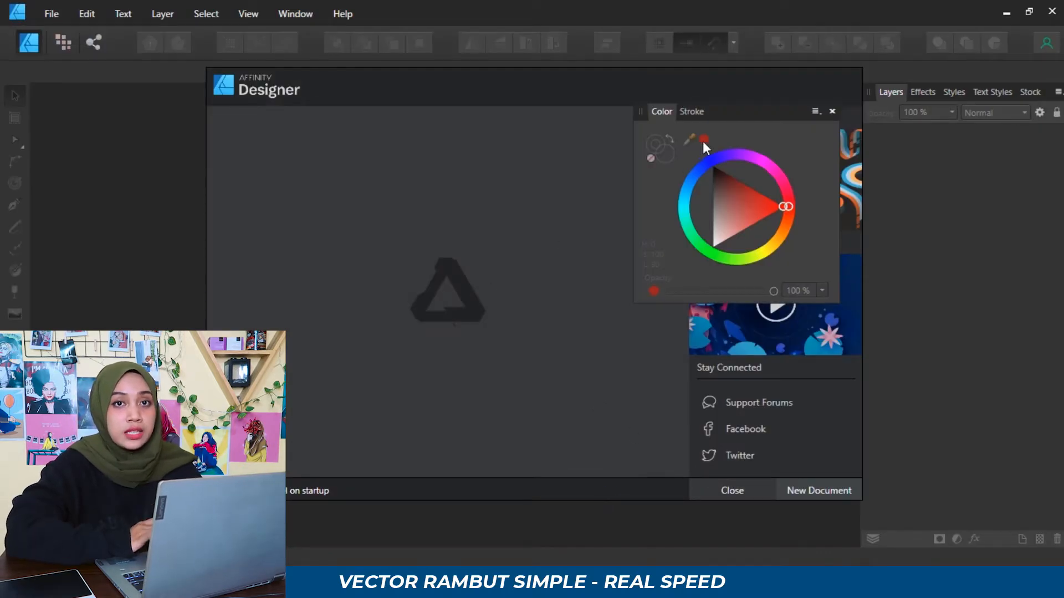
# Start a new document and set its document units to pixels.
pyautogui.moveTo(729, 115); pyautogui.dragTo(536, 177)
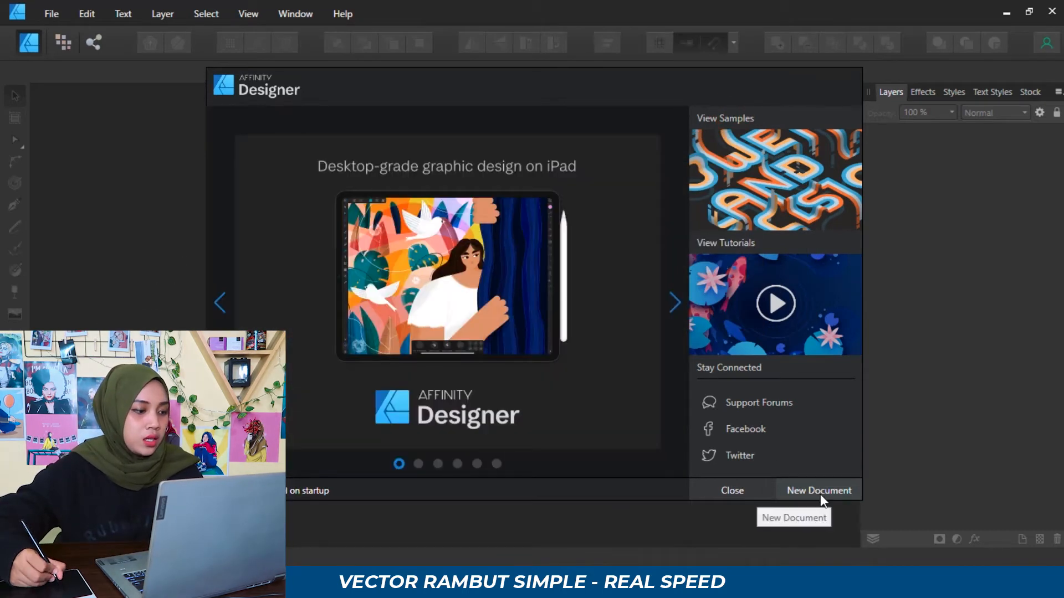
pyautogui.click(820, 490)
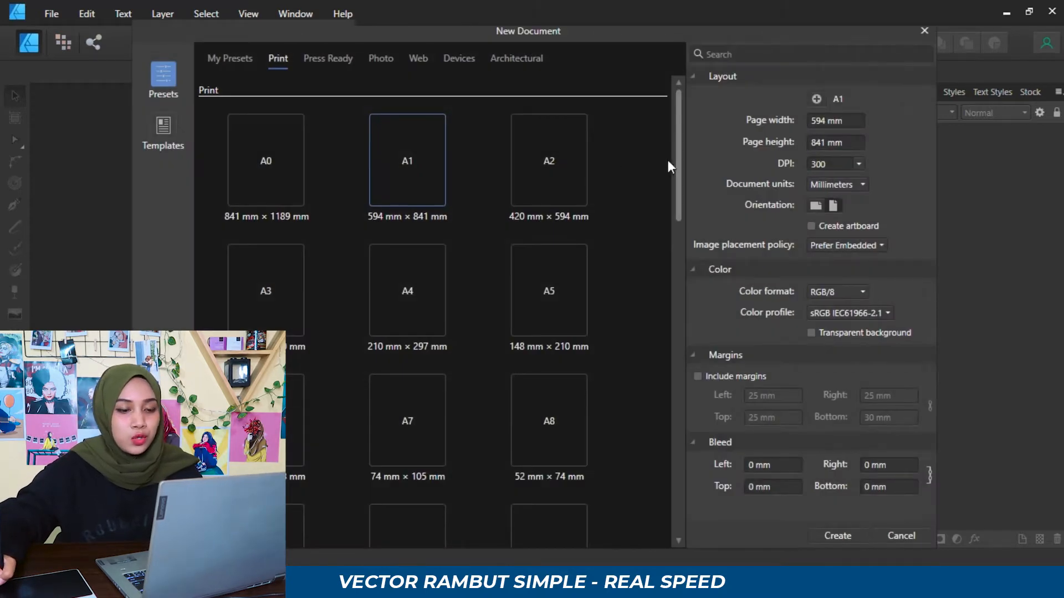
pyautogui.click(817, 120)
pyautogui.click(889, 142)
pyautogui.click(863, 184)
pyautogui.click(846, 205)
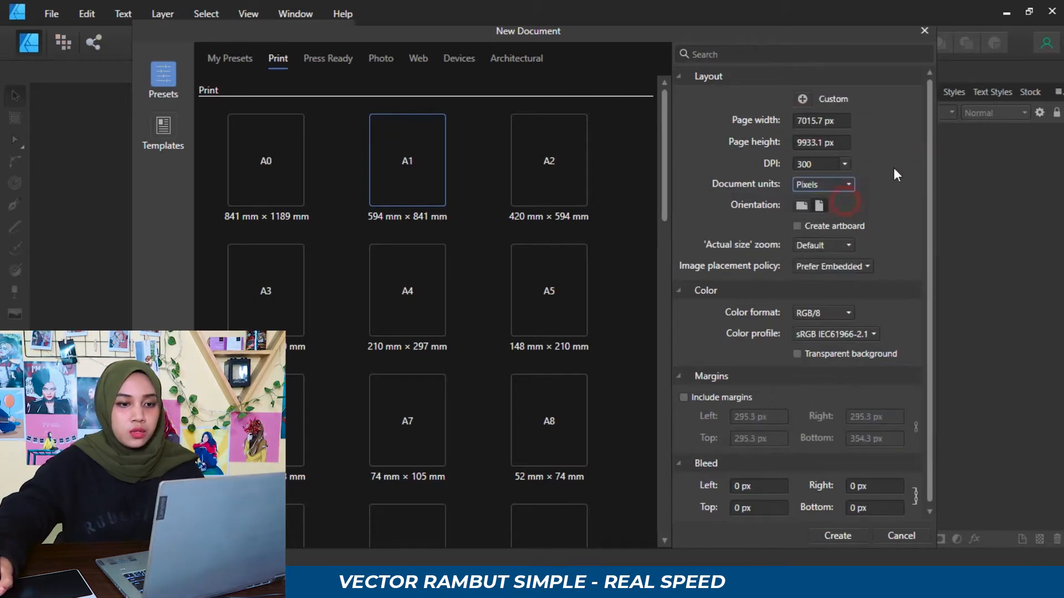
# Set the new document's page width to 2500 px.
pyautogui.click(814, 121)
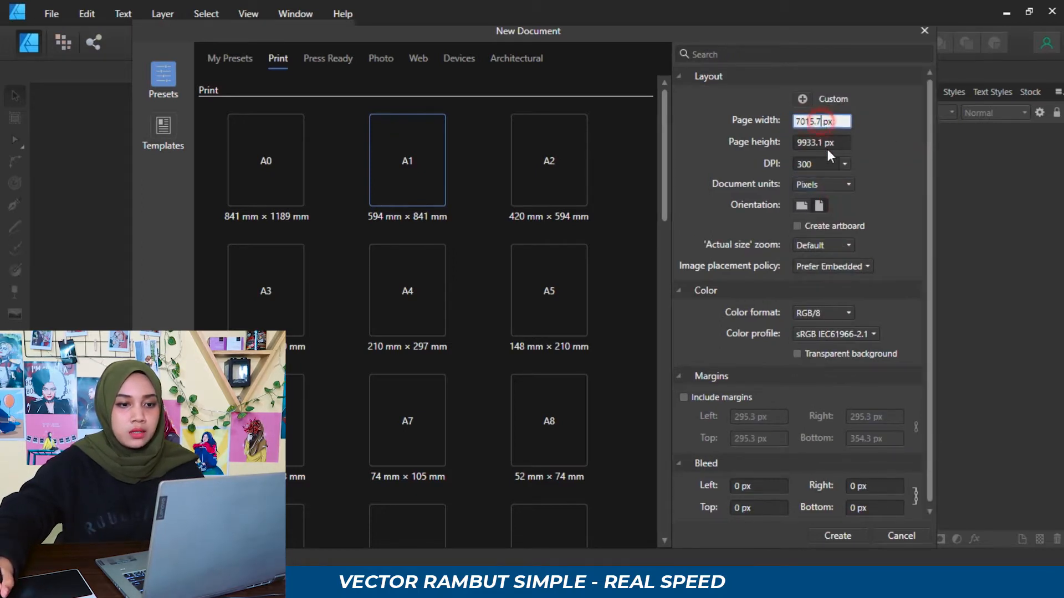
pyautogui.press('BackSpace')
pyautogui.press('BackSpace')
pyautogui.press('BackSpace')
pyautogui.press('BackSpace')
pyautogui.press('BackSpace')
pyautogui.press('BackSpace')
pyautogui.write('25')
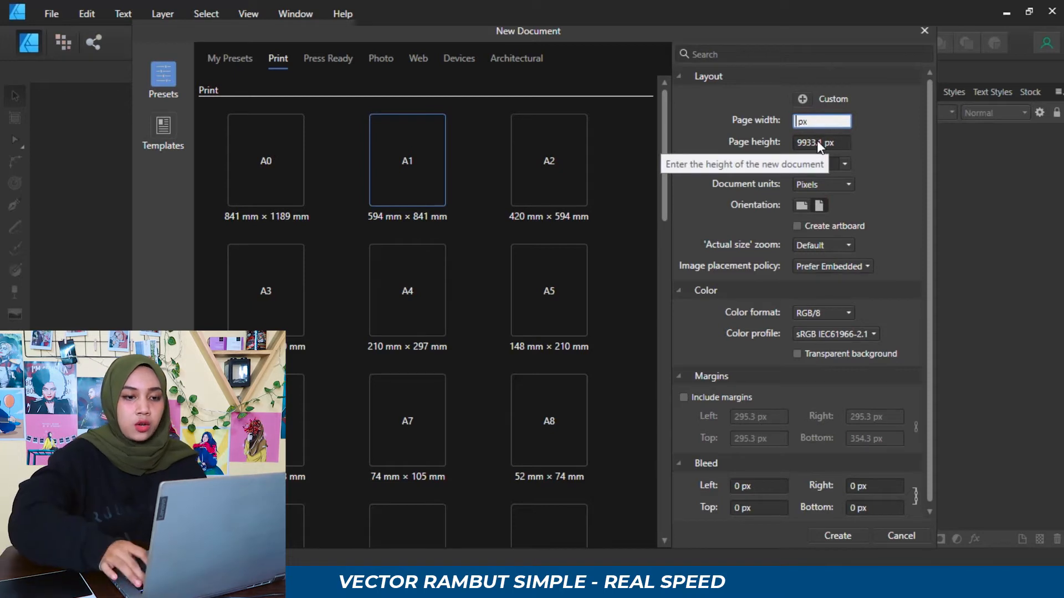
pyautogui.write('000')
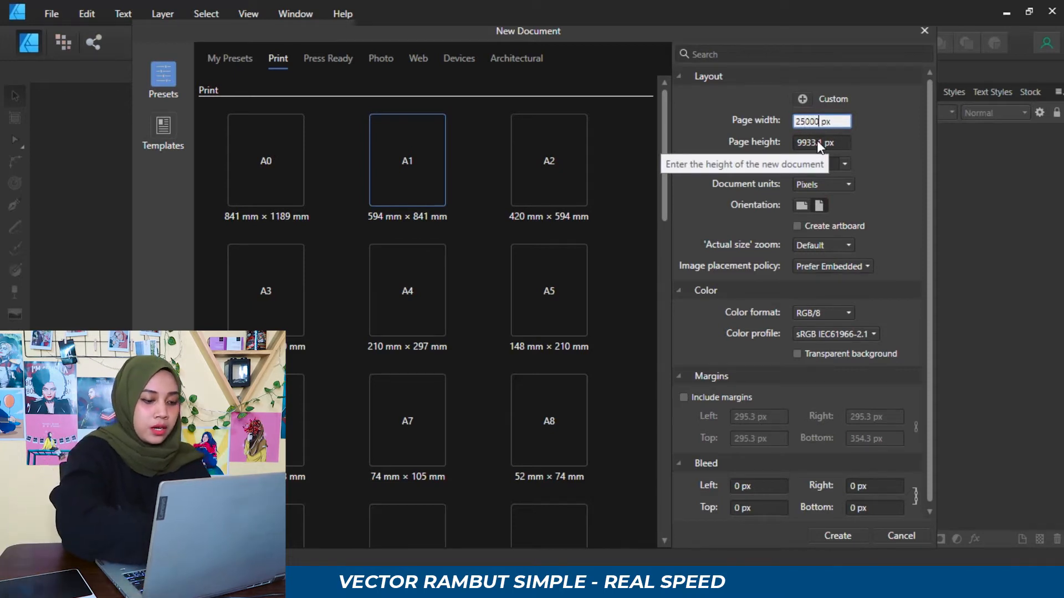
# Set the new document's page height to 2500 px.
pyautogui.click(819, 143)
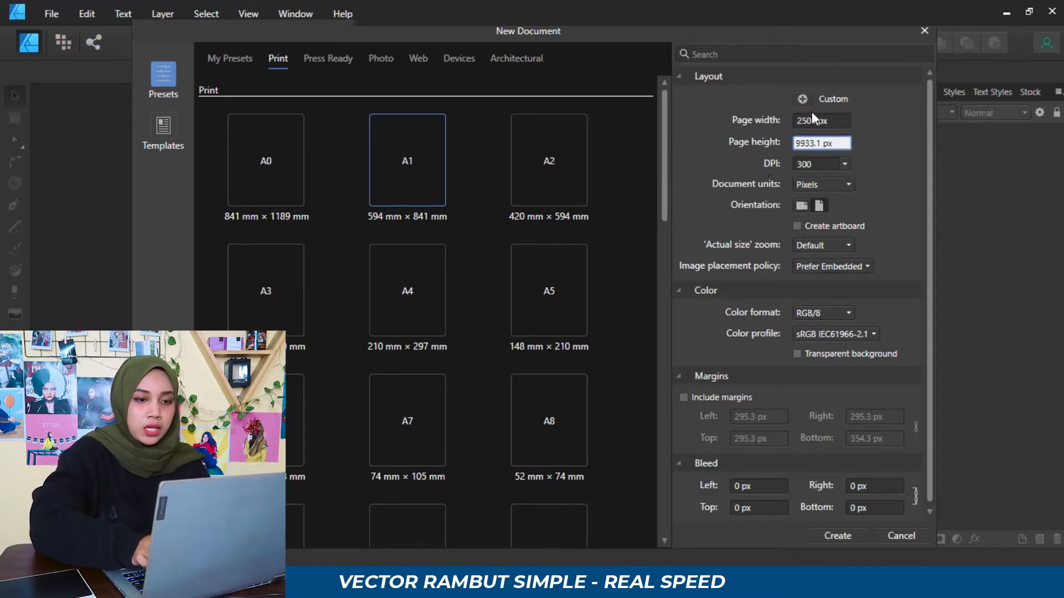
pyautogui.press('BackSpace')
pyautogui.press('BackSpace')
pyautogui.press('BackSpace')
pyautogui.press('BackSpace')
pyautogui.press('BackSpace')
pyautogui.press('BackSpace')
pyautogui.write('25')
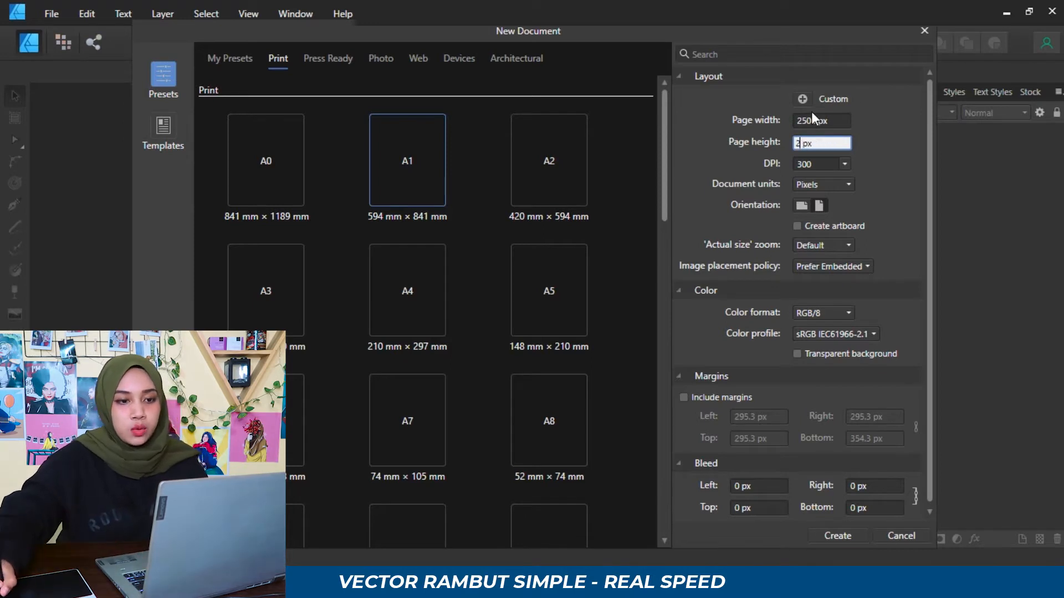
pyautogui.write('00')
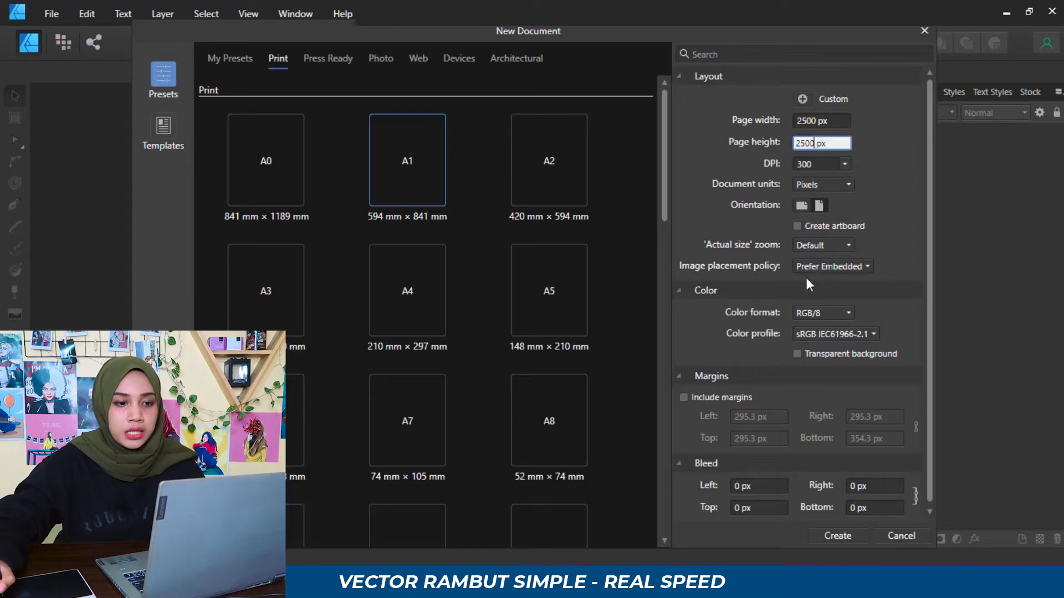
# Set the color format to RGB/16 and create the document.
pyautogui.click(830, 314)
pyautogui.click(839, 347)
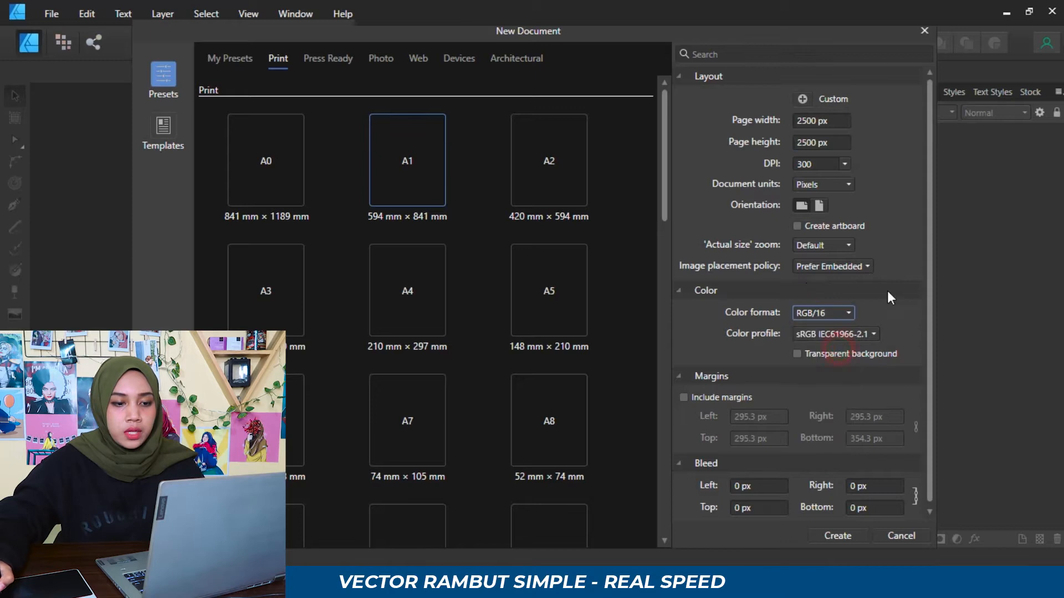
pyautogui.click(854, 531)
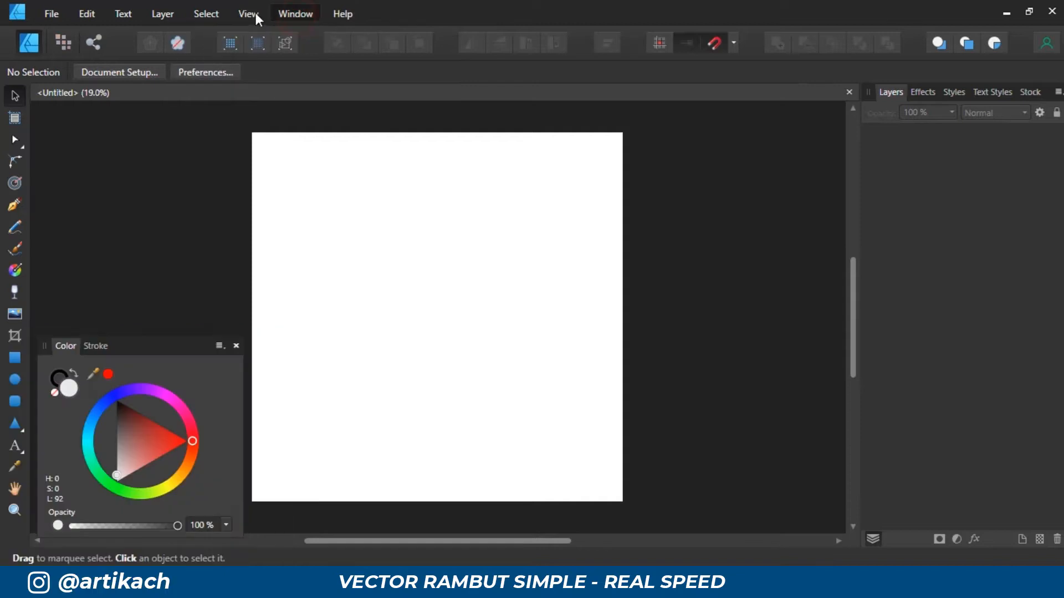
pyautogui.click(254, 12)
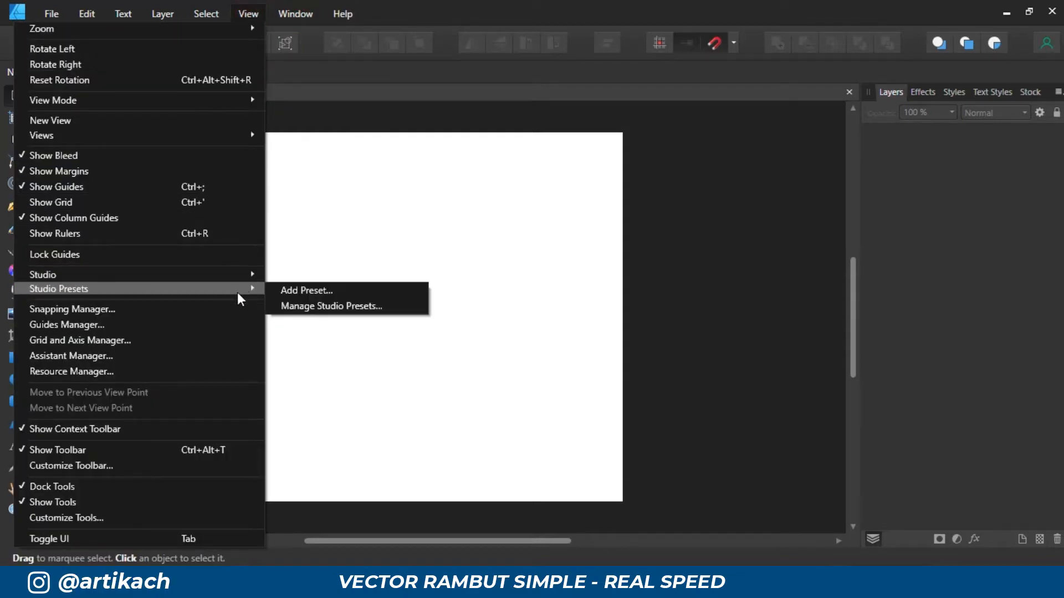
pyautogui.moveTo(244, 274)
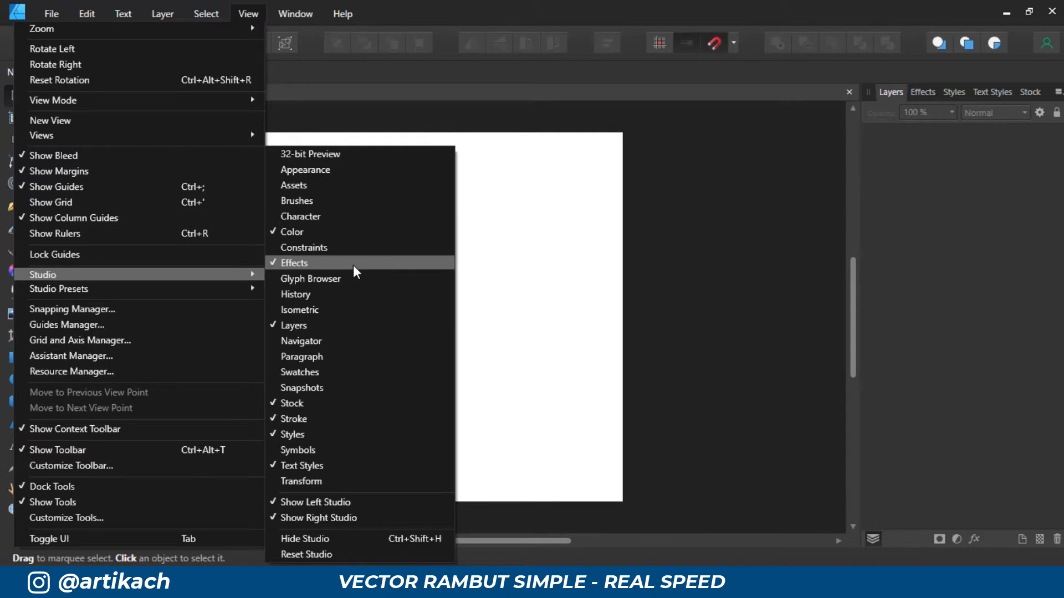
pyautogui.click(398, 109)
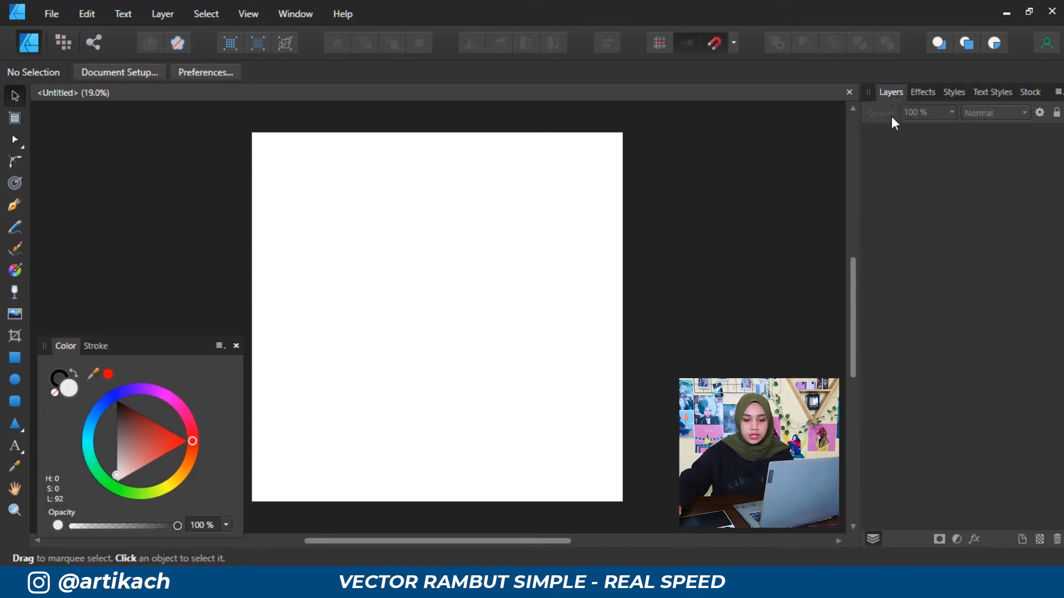
# Add ten empty layers to the document.
pyautogui.click(1021, 540)
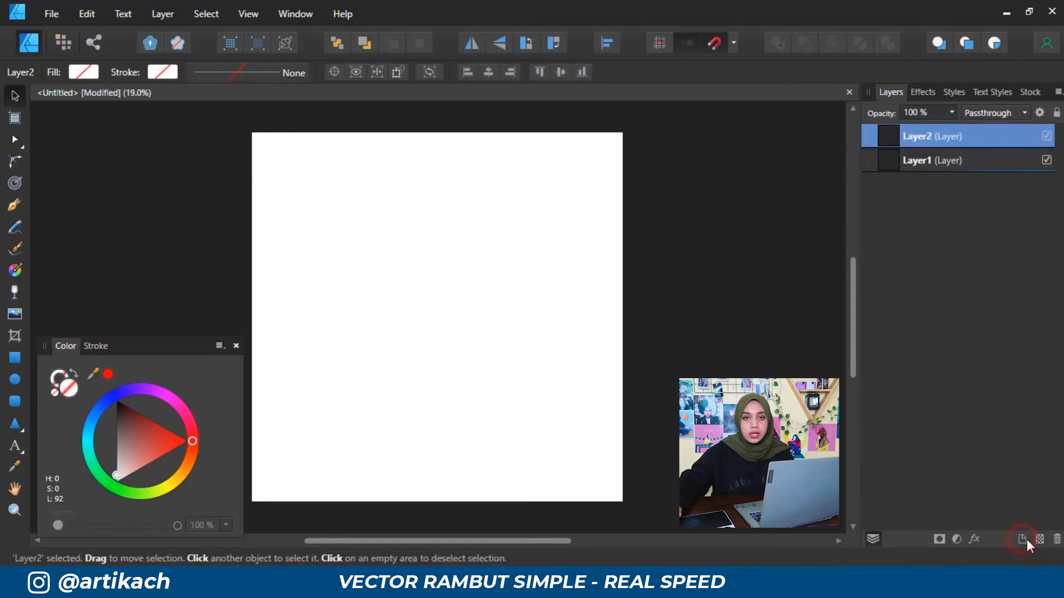
pyautogui.click(1022, 540)
pyautogui.click(1022, 540)
pyautogui.click(1021, 539)
pyautogui.click(1021, 540)
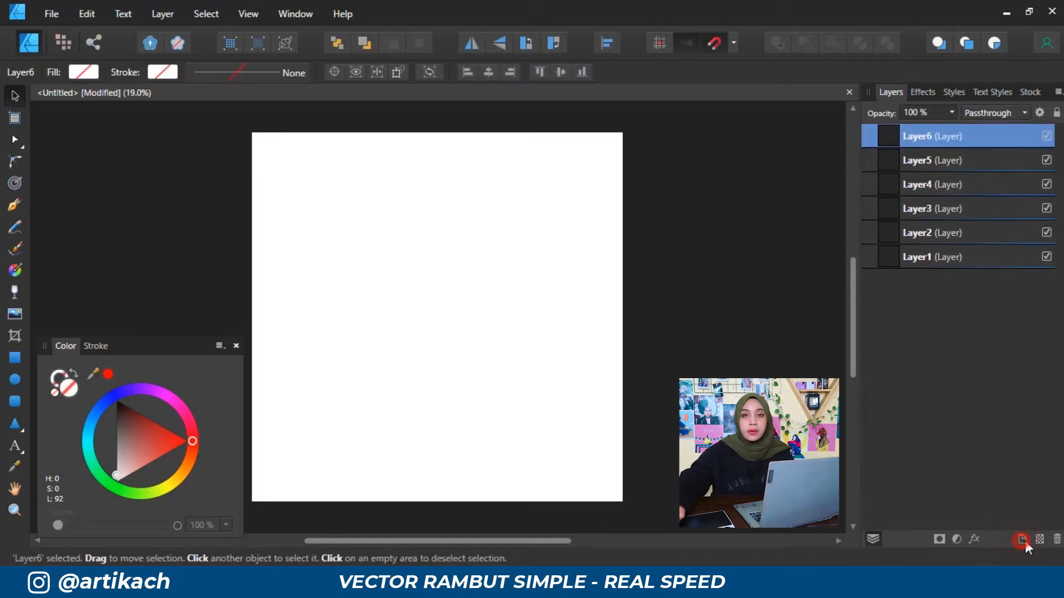
pyautogui.click(1022, 540)
pyautogui.click(1022, 540)
pyautogui.click(1022, 540)
pyautogui.click(1024, 539)
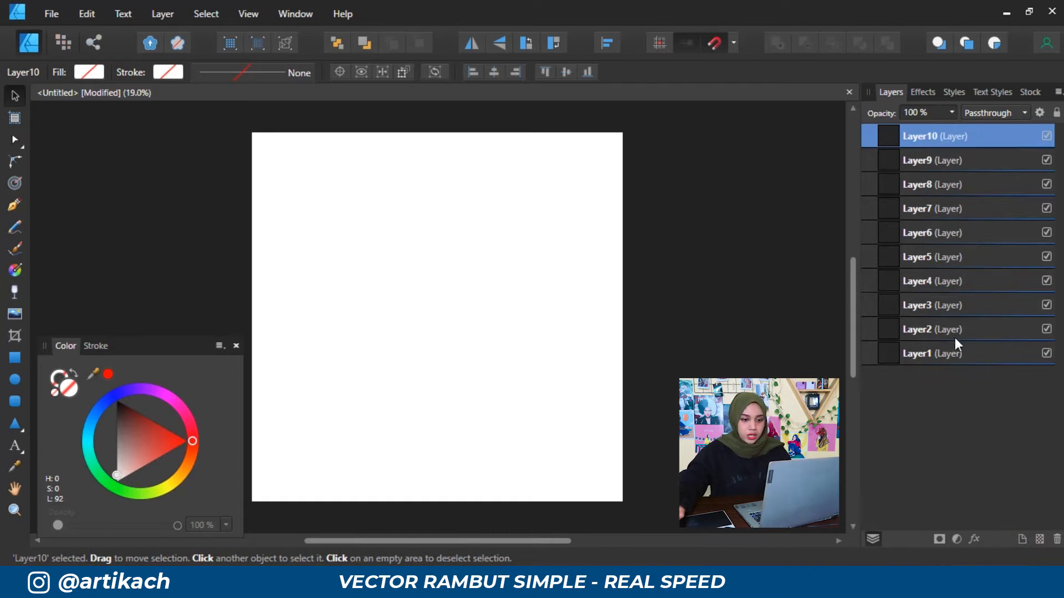
# Place the portrait photo in Layer1, enlarge it to about 366% and reposition it over the page.
pyautogui.click(959, 355)
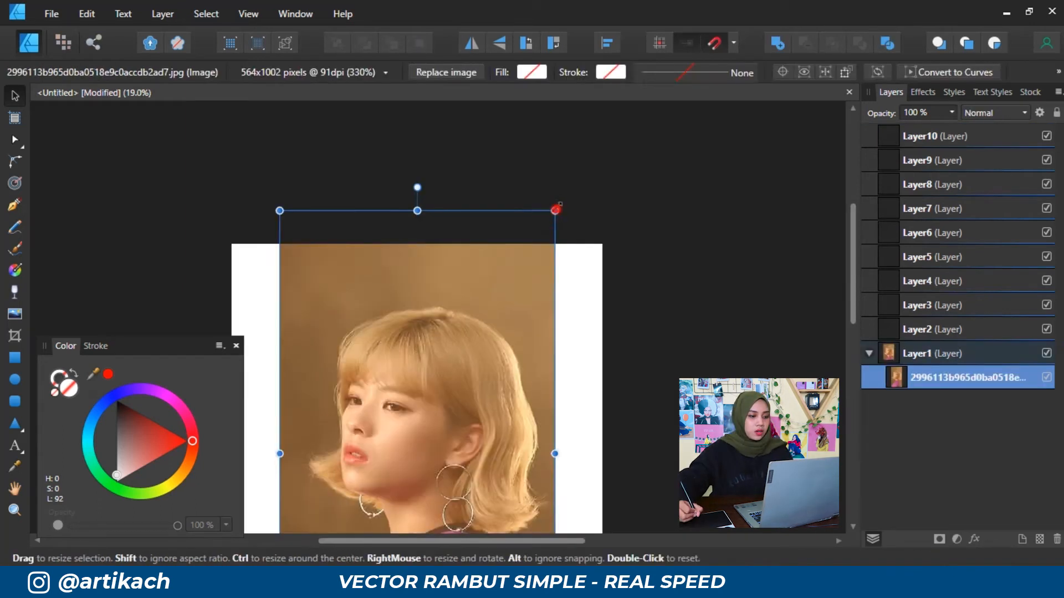
pyautogui.moveTo(556, 209); pyautogui.dragTo(603, 168)
pyautogui.press('space')
pyautogui.moveTo(502, 364); pyautogui.dragTo(606, 203)
pyautogui.moveTo(584, 238); pyautogui.dragTo(561, 303)
pyautogui.press('space')
pyautogui.moveTo(536, 337); pyautogui.dragTo(538, 316)
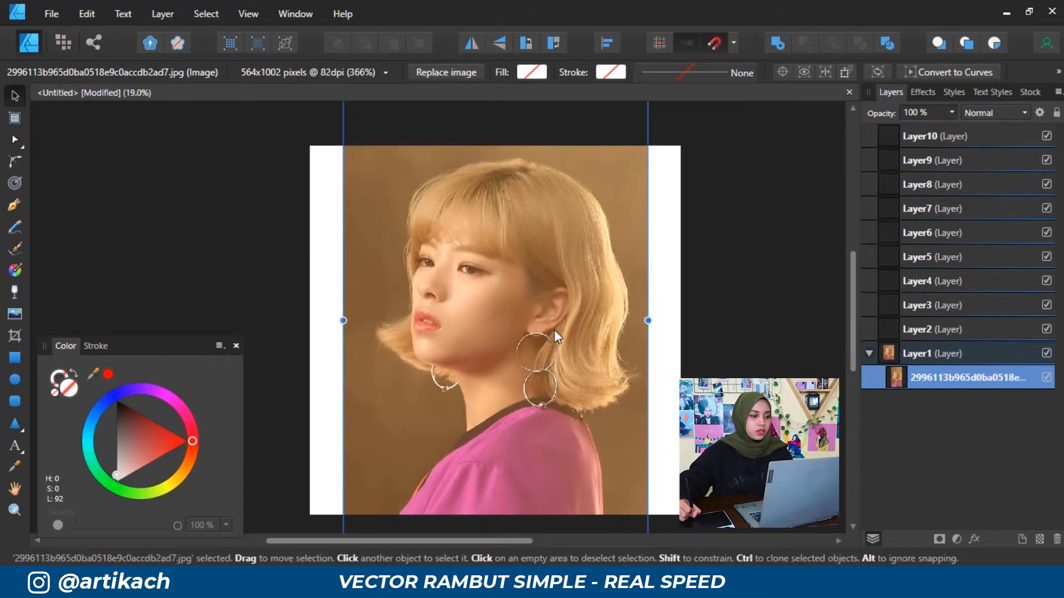
# Scale the portrait photo down to about 309%, center it on the page and deselect it.
pyautogui.press('space')
pyautogui.moveTo(530, 352); pyautogui.dragTo(492, 227)
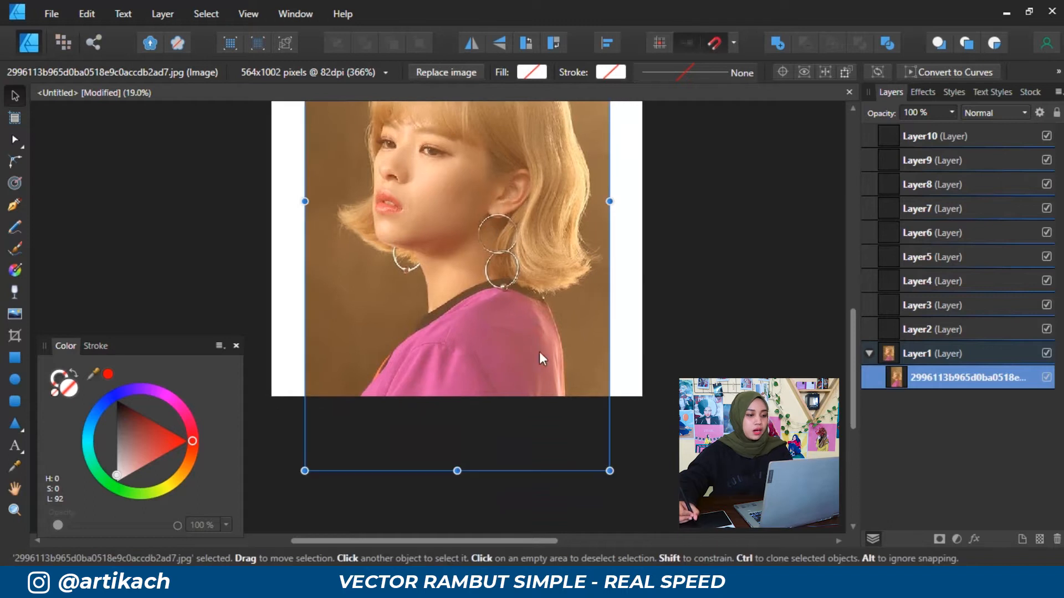
pyautogui.moveTo(607, 470); pyautogui.dragTo(558, 388)
pyautogui.press('space')
pyautogui.moveTo(506, 330)
pyautogui.mouseDown()
pyautogui.moveTo(520, 375)
pyautogui.moveTo(489, 306)
pyautogui.moveTo(513, 356)
pyautogui.moveTo(506, 347)
pyautogui.mouseUp()
pyautogui.press('space')
pyautogui.moveTo(496, 278); pyautogui.dragTo(496, 344)
pyautogui.click(636, 330)
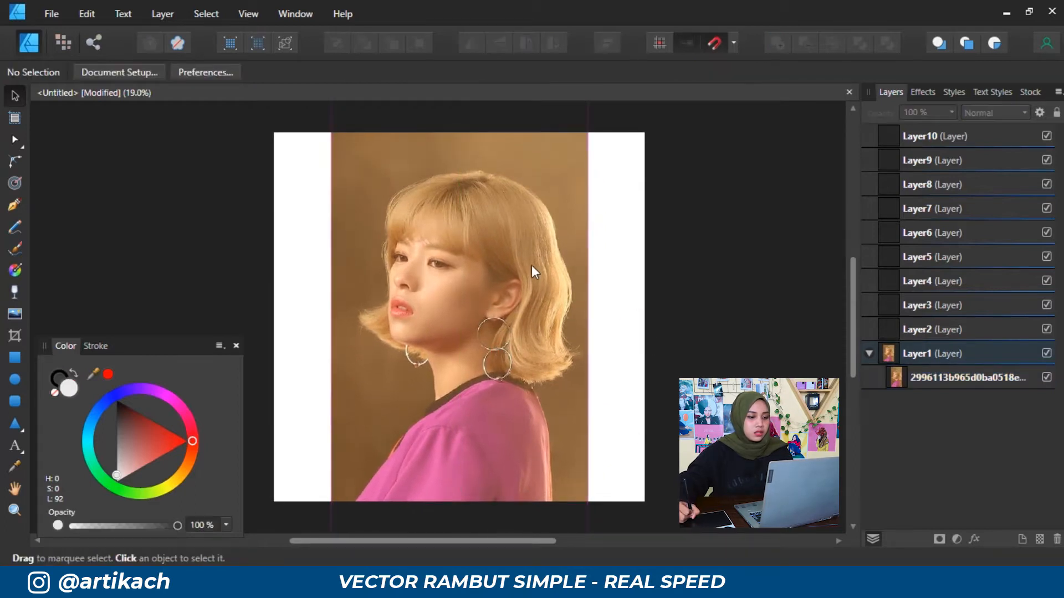
# Crop the photo's upper and lower overhang to the page edges with the Vector Crop tool.
pyautogui.click(561, 274)
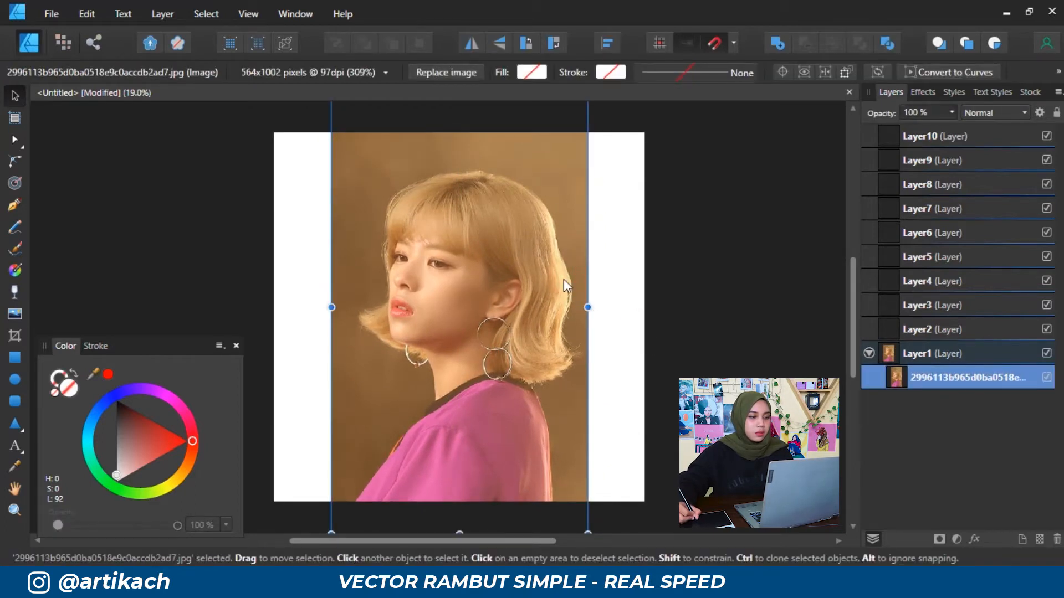
pyautogui.hotkey('ctrl', '-')
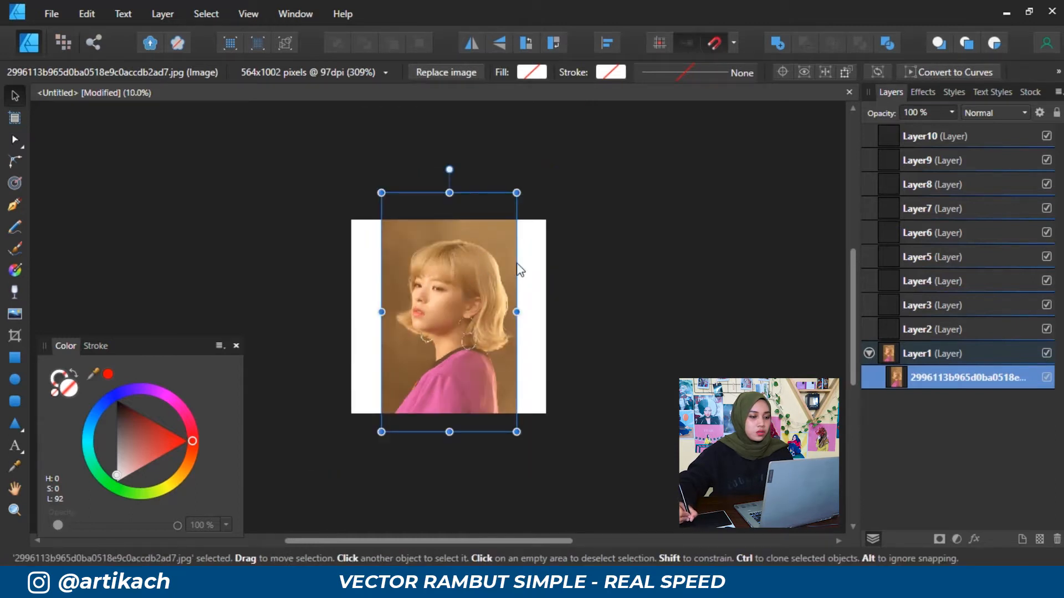
pyautogui.click(15, 336)
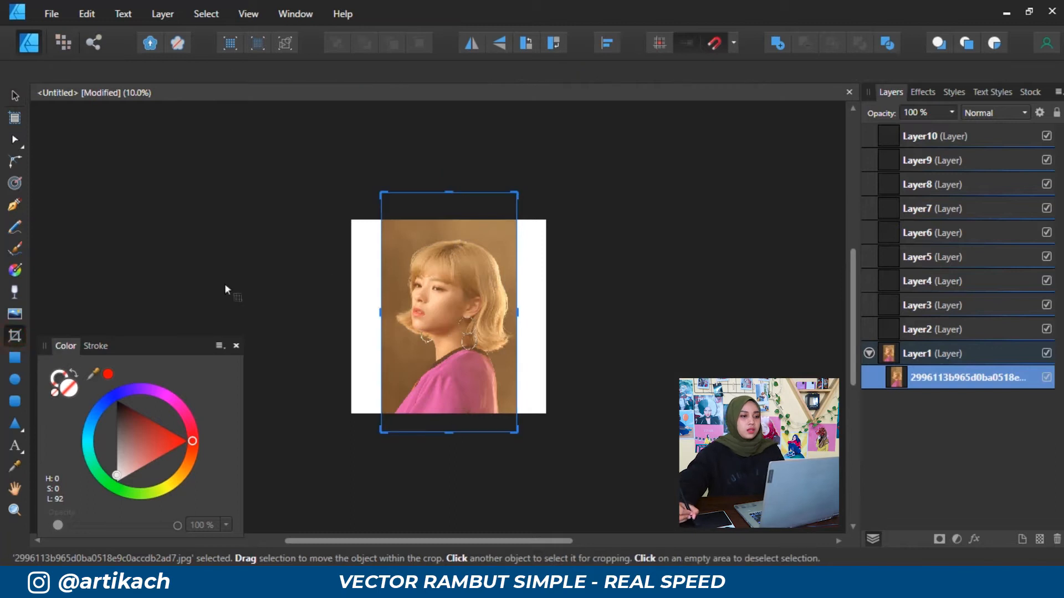
pyautogui.moveTo(448, 192); pyautogui.dragTo(449, 220)
pyautogui.moveTo(449, 433); pyautogui.dragTo(449, 414)
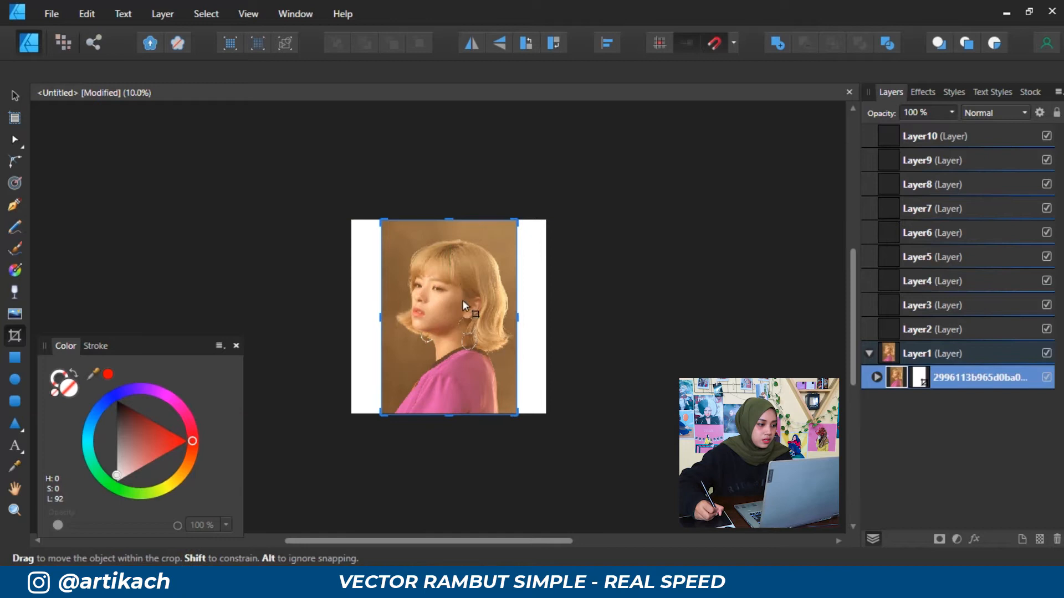
pyautogui.click(17, 95)
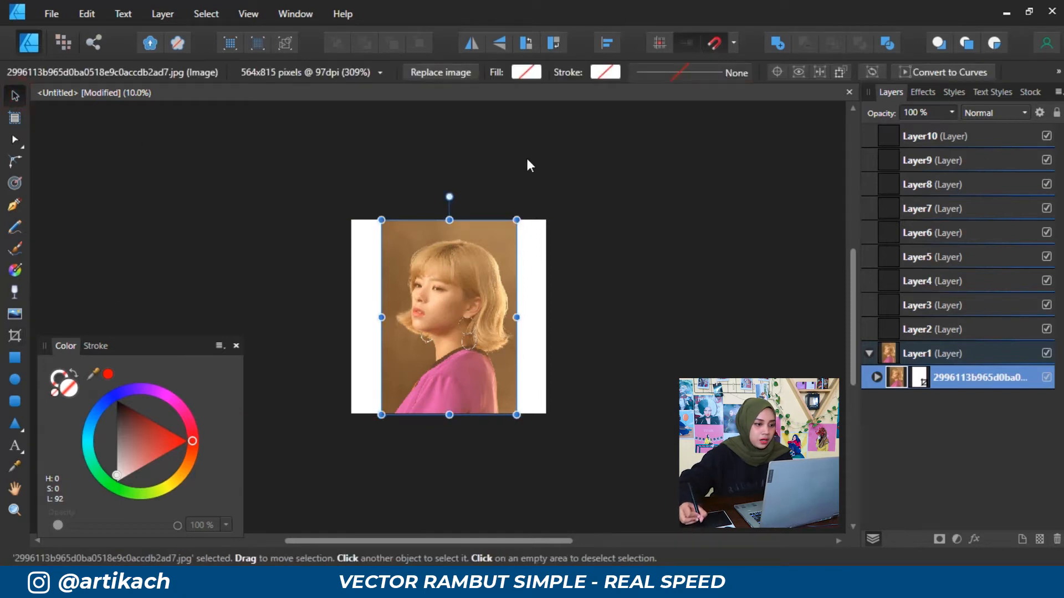
# Collapse Layer1, which holds the photo, and lock it.
pyautogui.click(869, 354)
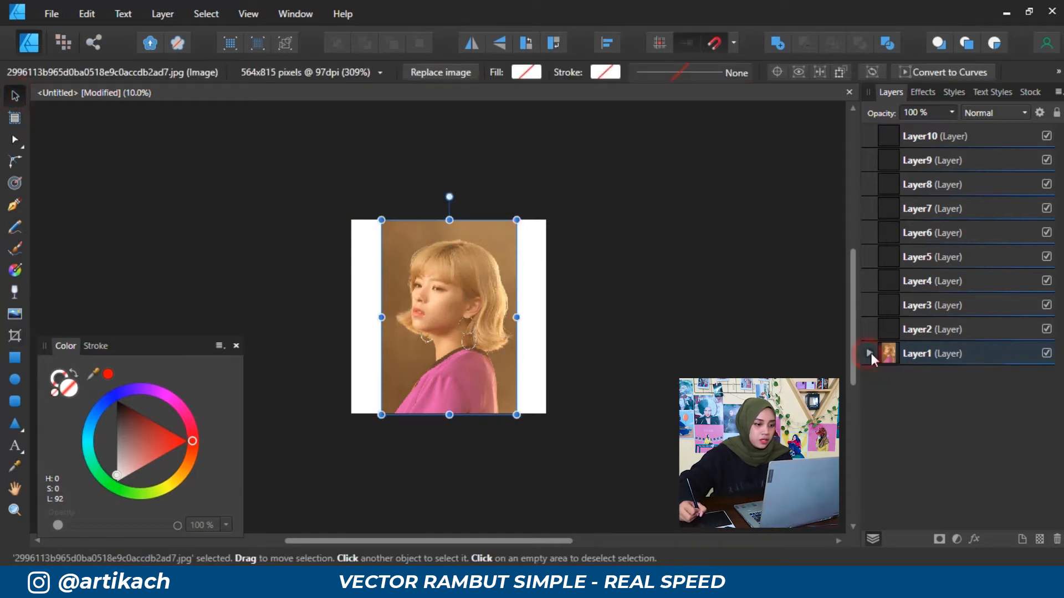
pyautogui.click(982, 359)
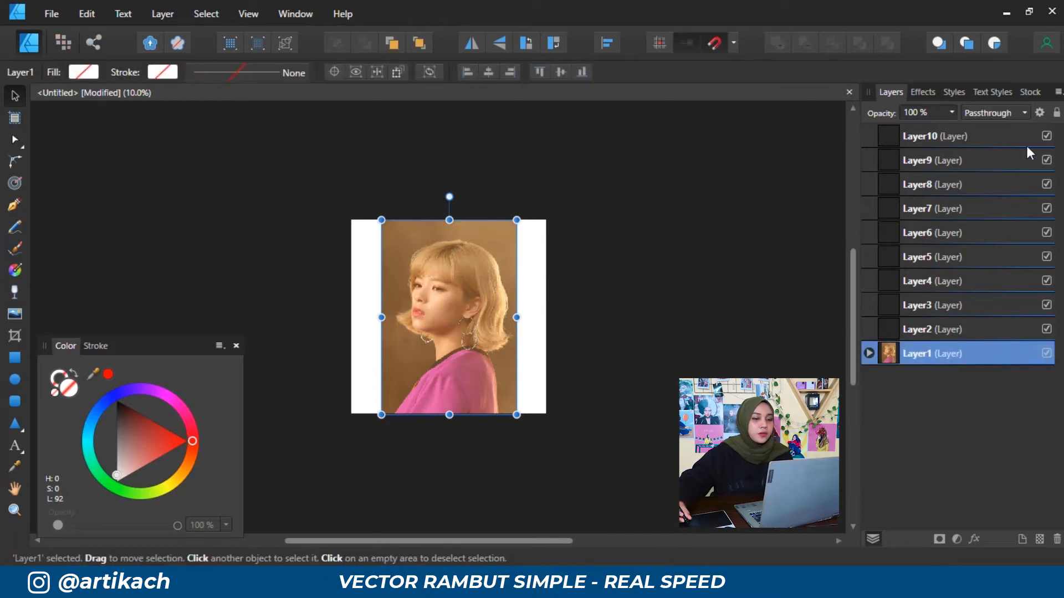
pyautogui.click(1057, 113)
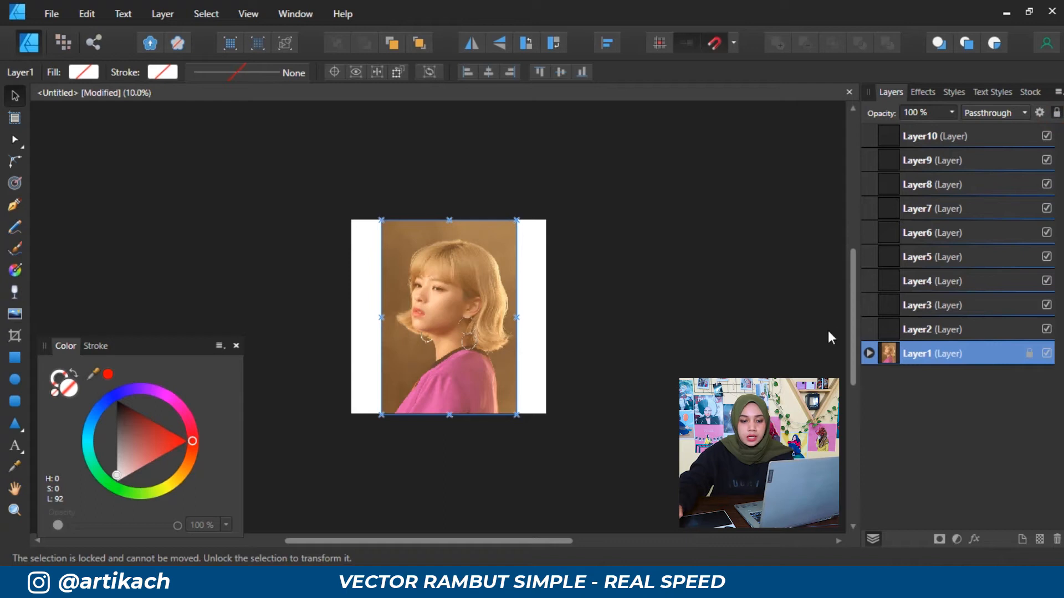
pyautogui.click(635, 328)
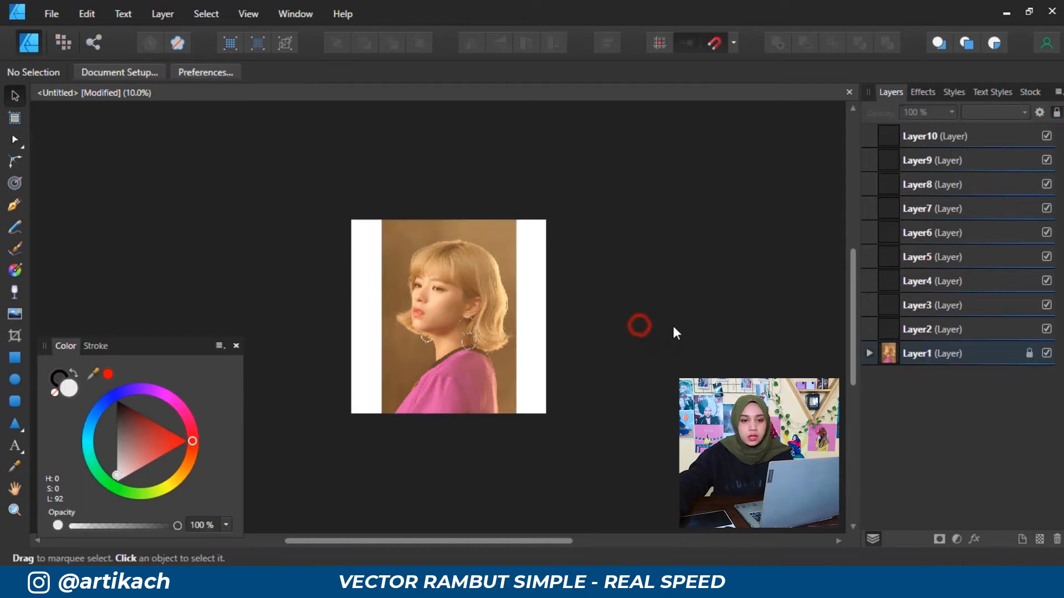
# Make Layer2, directly above the locked photo layer, the active layer.
pyautogui.click(955, 138)
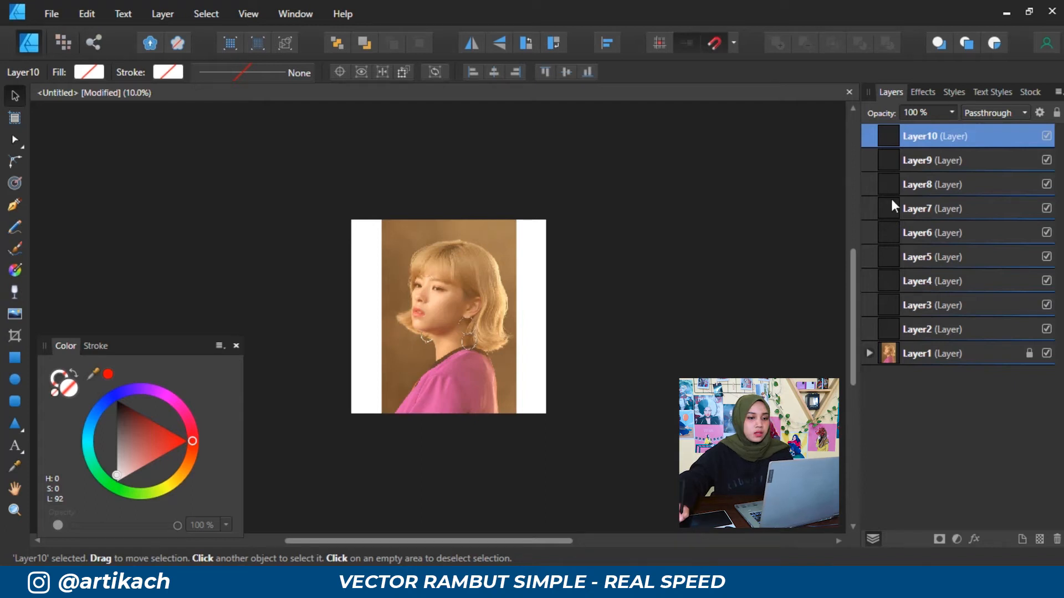
pyautogui.click(941, 338)
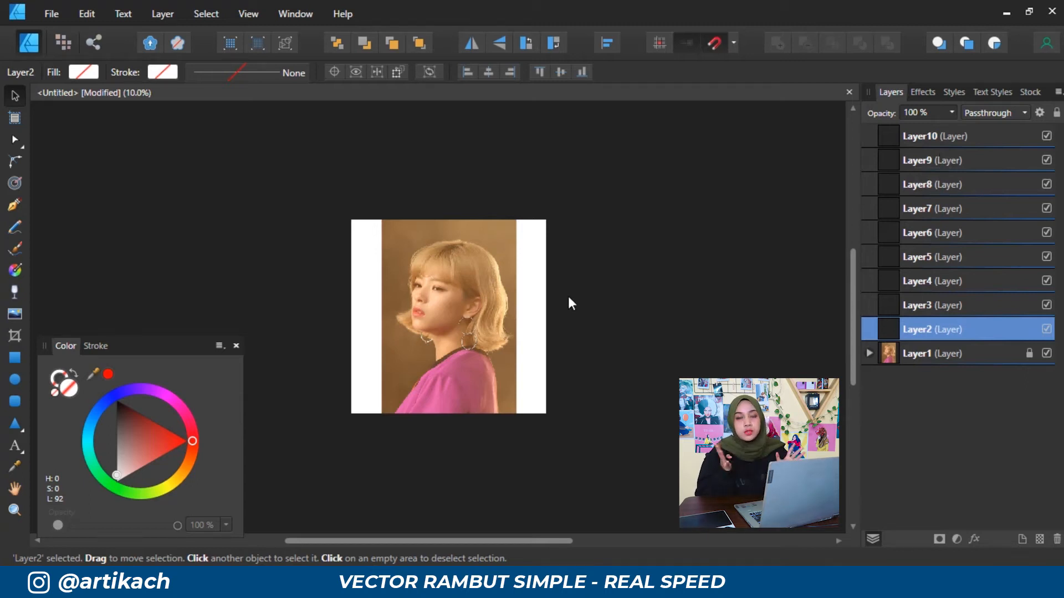
pyautogui.click(951, 352)
pyautogui.click(950, 333)
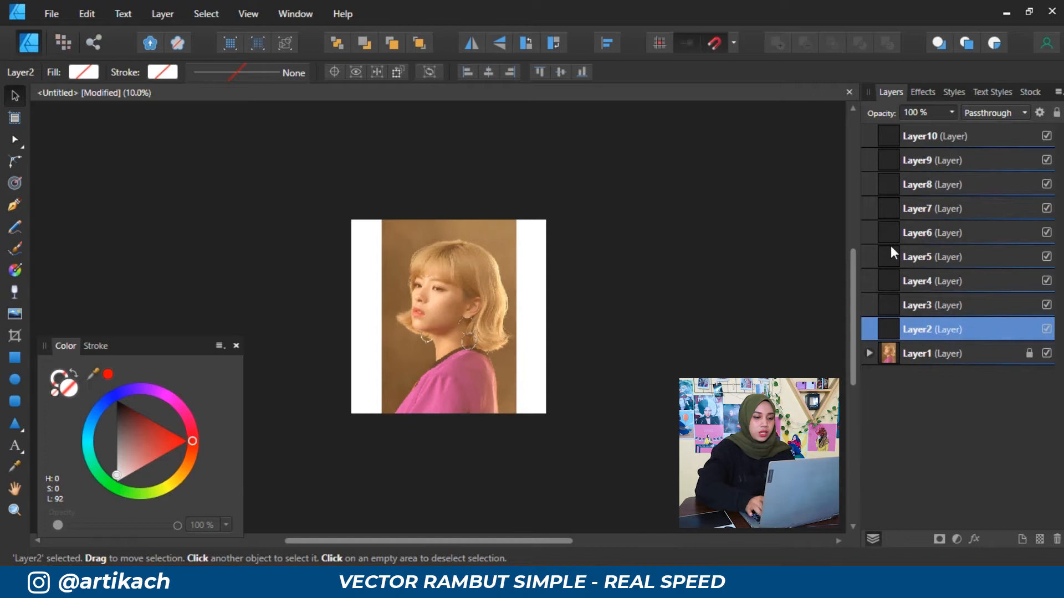
pyautogui.hotkey('ctrl', '+')
pyautogui.hotkey('ctrl', '+')
pyautogui.hotkey('ctrl', '+')
pyautogui.hotkey('ctrl', '+')
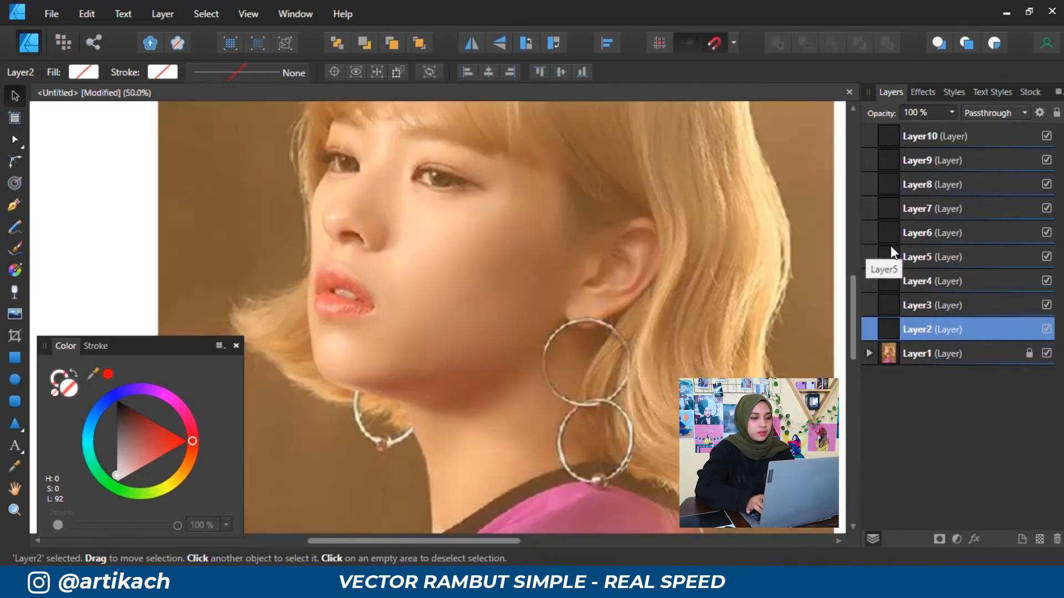
pyautogui.hotkey('ctrl', '+')
pyautogui.hotkey('ctrl', '+')
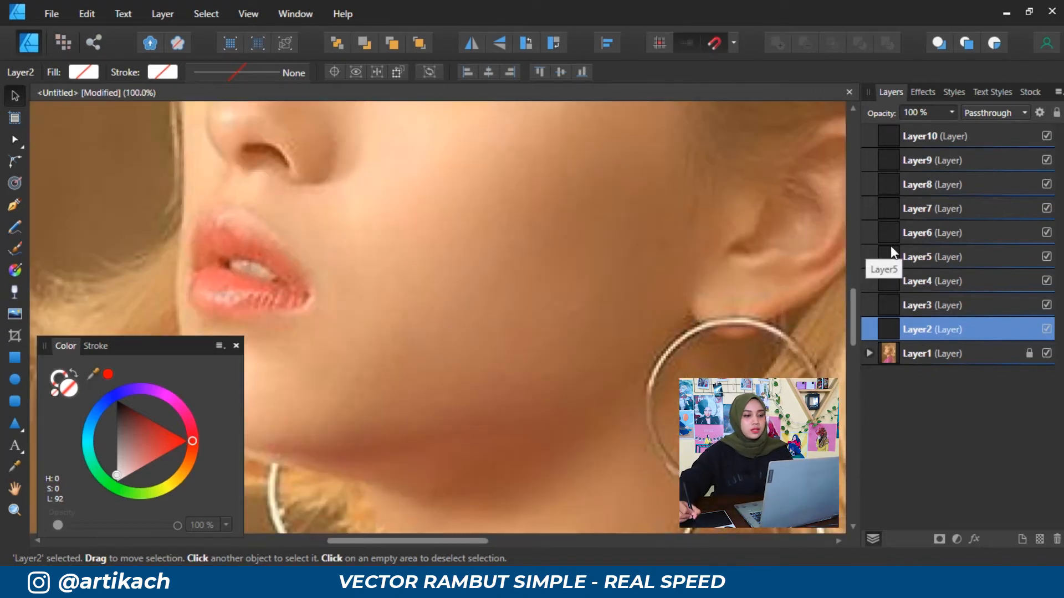
pyautogui.press('space')
pyautogui.scroll(10, 607, 251)
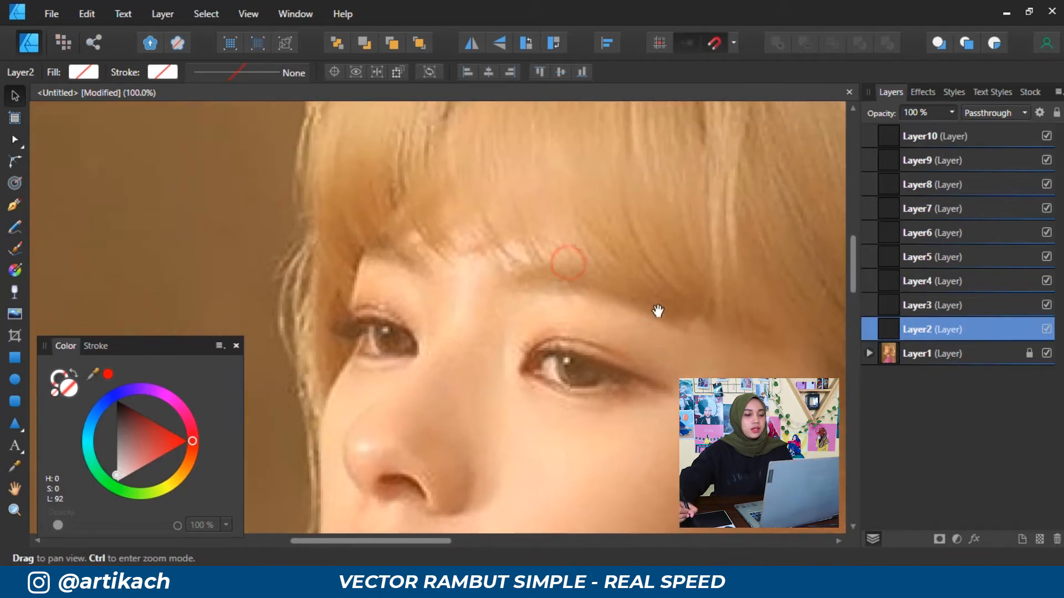
pyautogui.moveTo(559, 330); pyautogui.dragTo(563, 318)
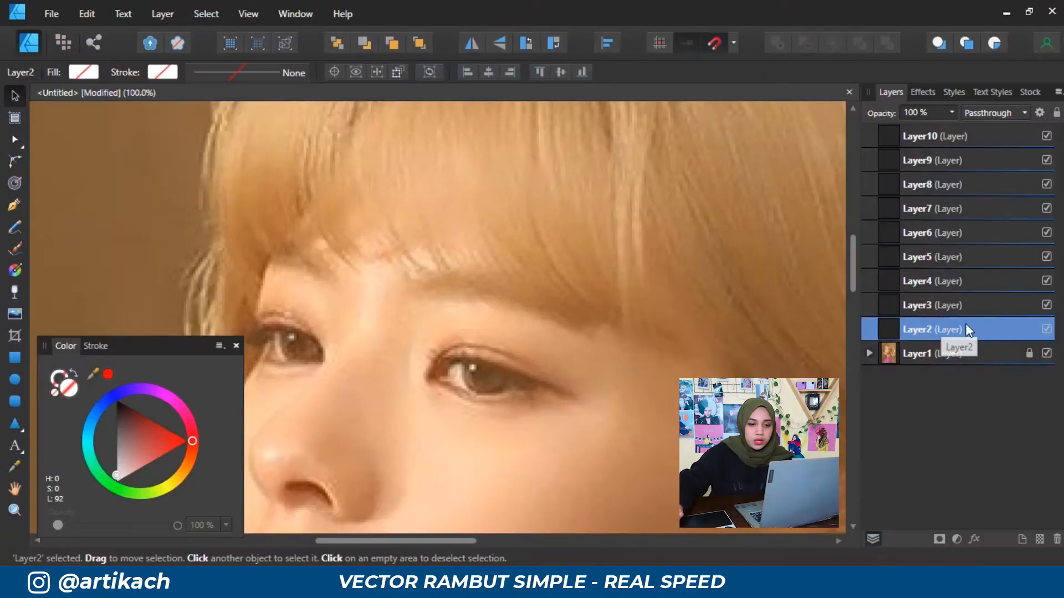
pyautogui.moveTo(969, 330); pyautogui.dragTo(993, 316)
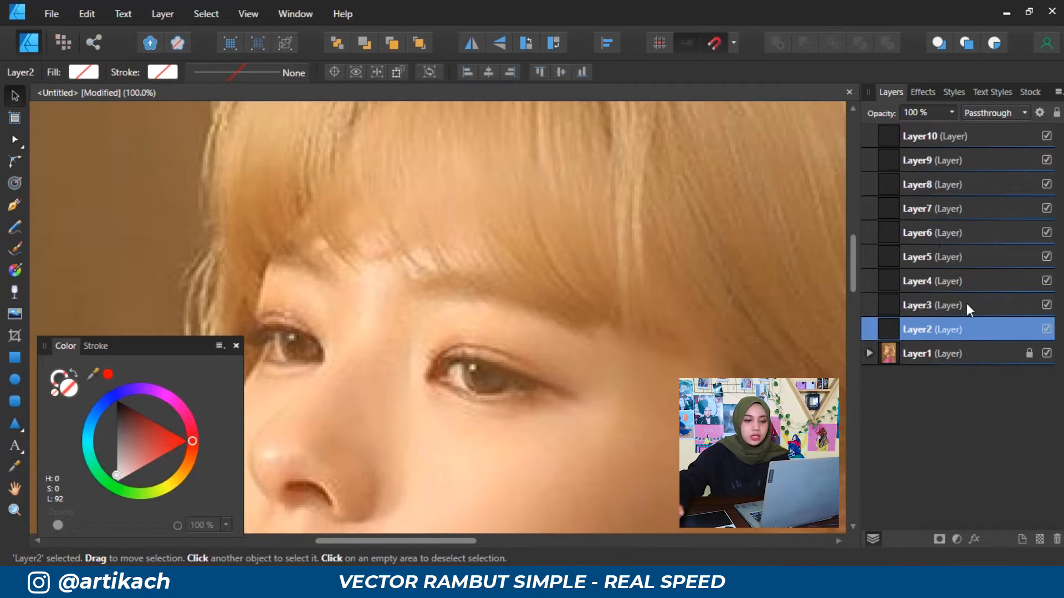
pyautogui.press('space')
pyautogui.moveTo(707, 335); pyautogui.dragTo(778, 366)
pyautogui.moveTo(686, 352); pyautogui.dragTo(707, 344)
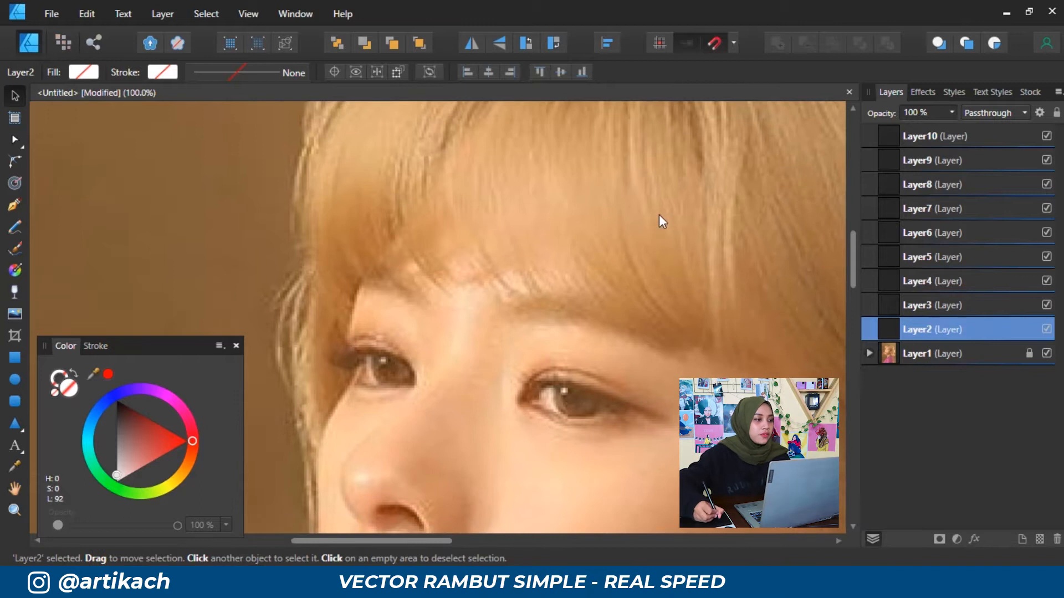
# Activate the Pen tool and give it a pure red stroke (H 0, S 100, L 50) with no fill.
pyautogui.click(18, 205)
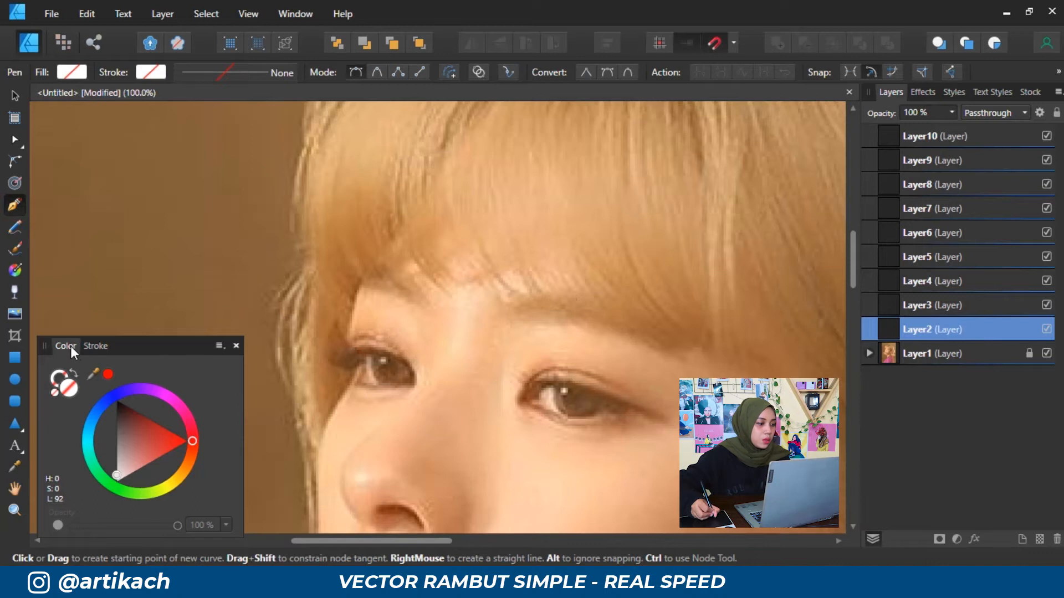
pyautogui.moveTo(113, 350); pyautogui.dragTo(132, 339)
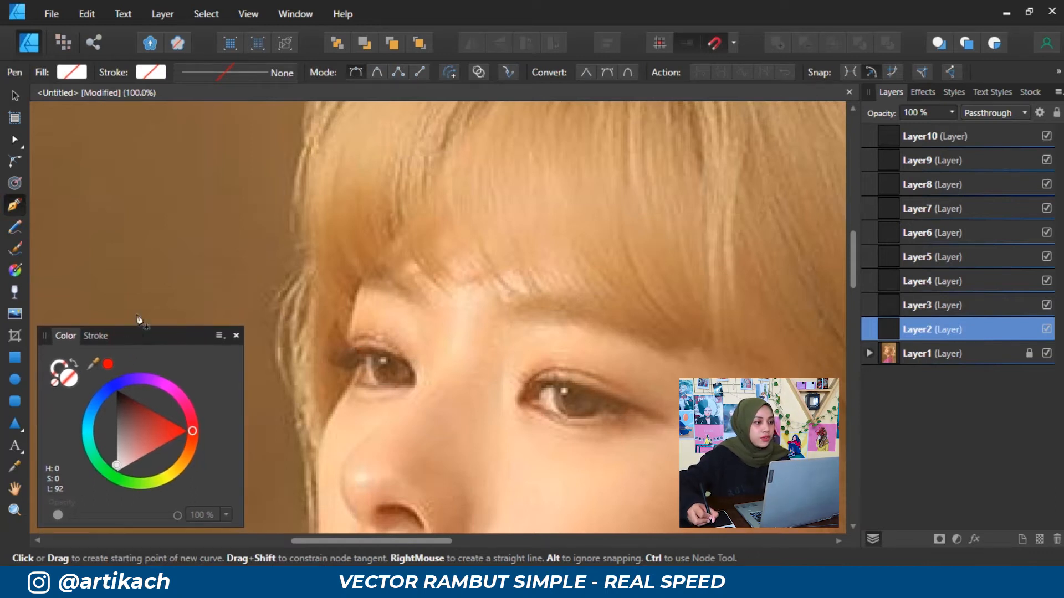
pyautogui.click(248, 14)
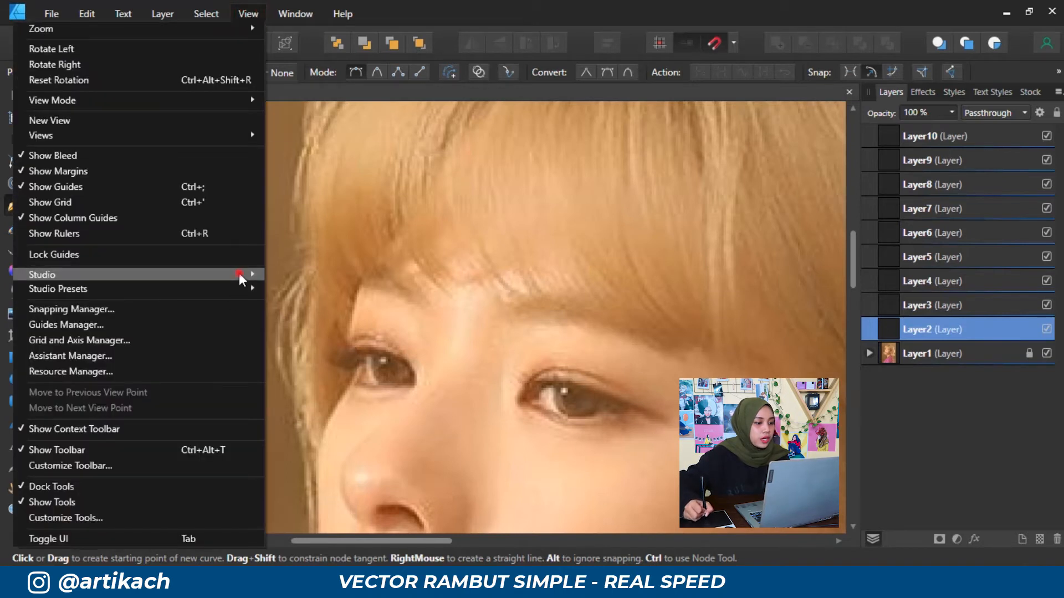
pyautogui.moveTo(238, 273)
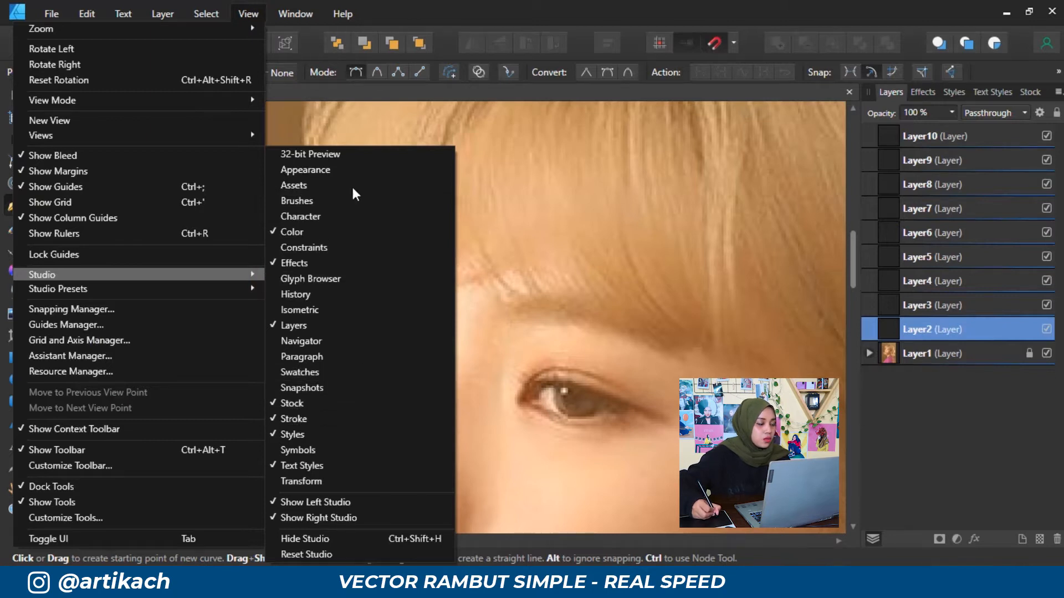
pyautogui.click(250, 15)
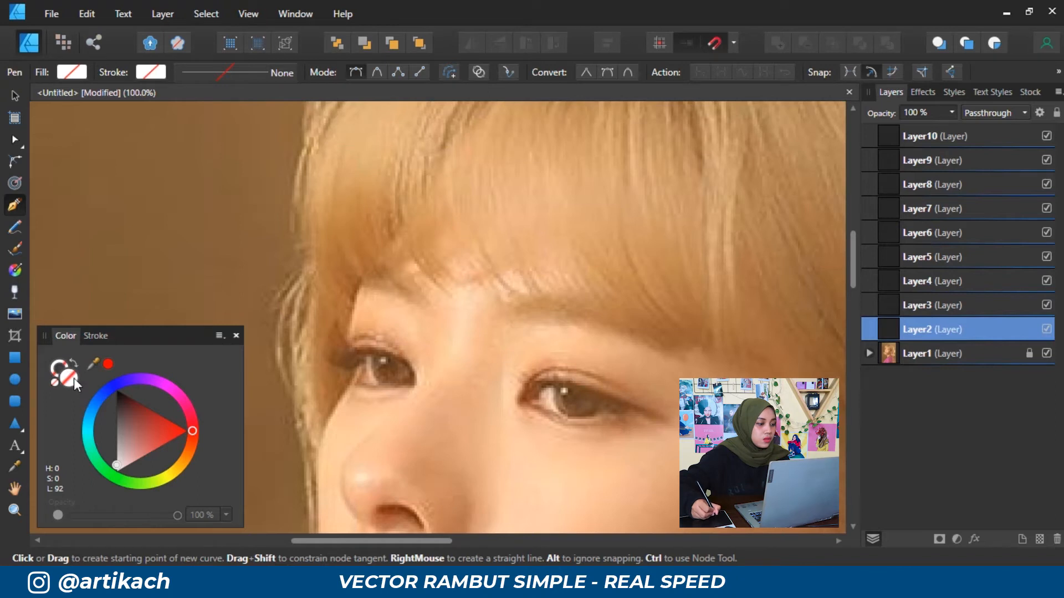
pyautogui.click(59, 366)
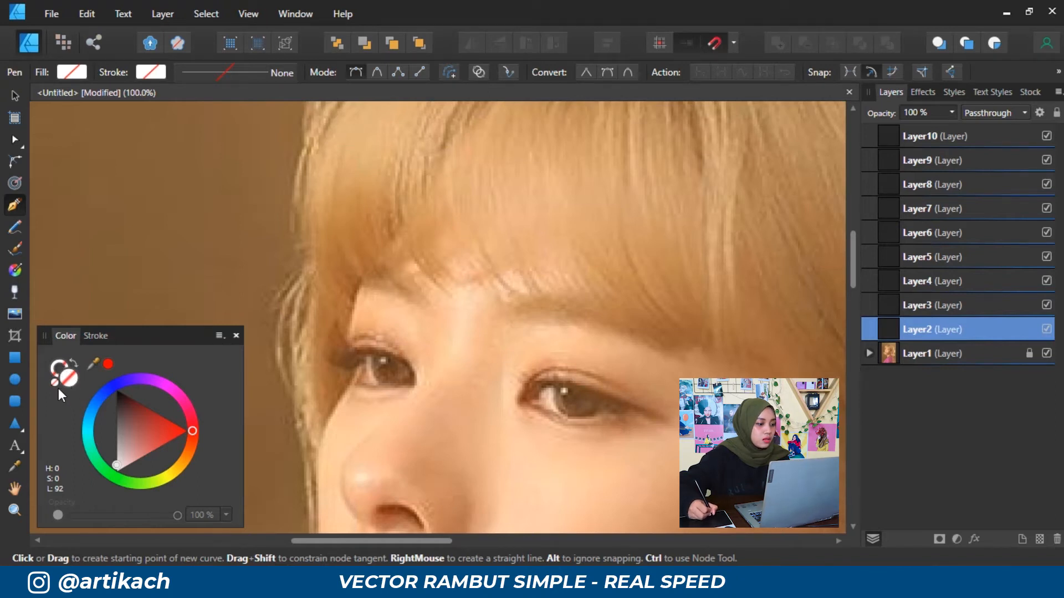
pyautogui.click(61, 370)
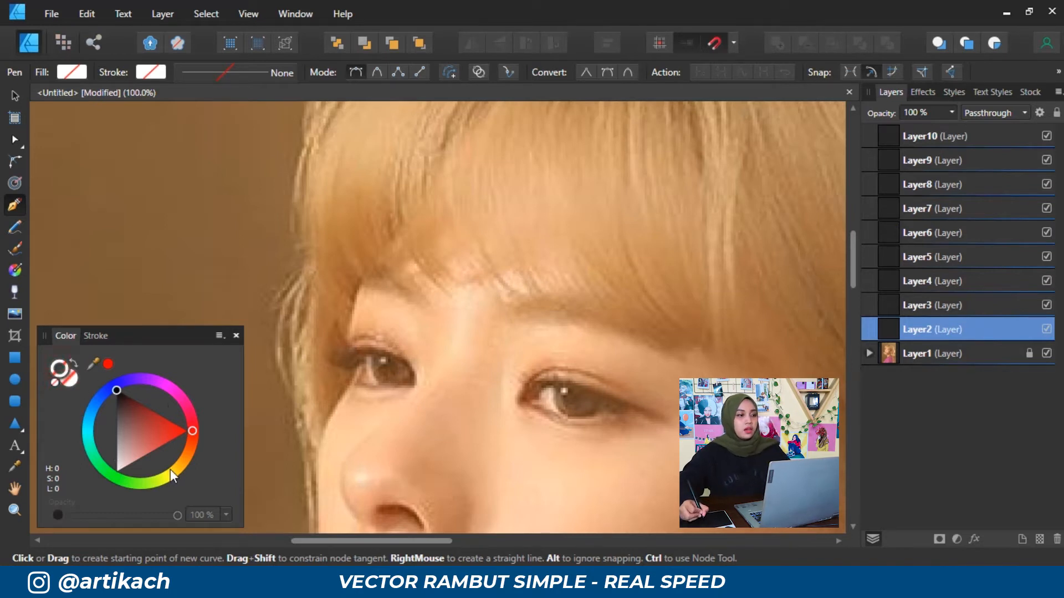
pyautogui.moveTo(153, 426); pyautogui.dragTo(201, 433)
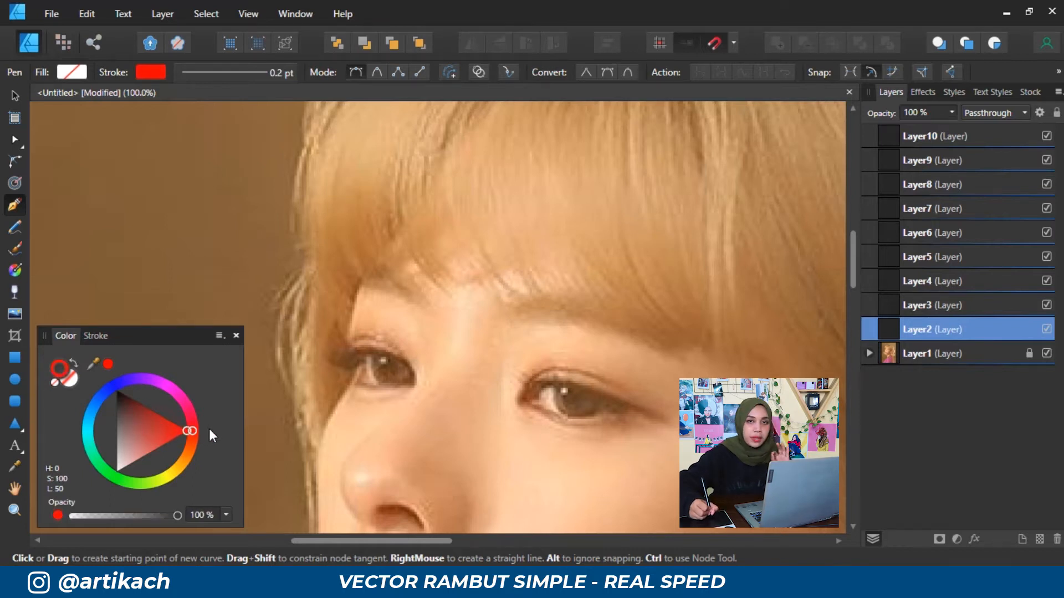
# Start the hair outline on Layer2 at the fringe corner beside the far eye, tracing down along the face edge past the cheek.
pyautogui.press('space')
pyautogui.moveTo(375, 291); pyautogui.dragTo(388, 342)
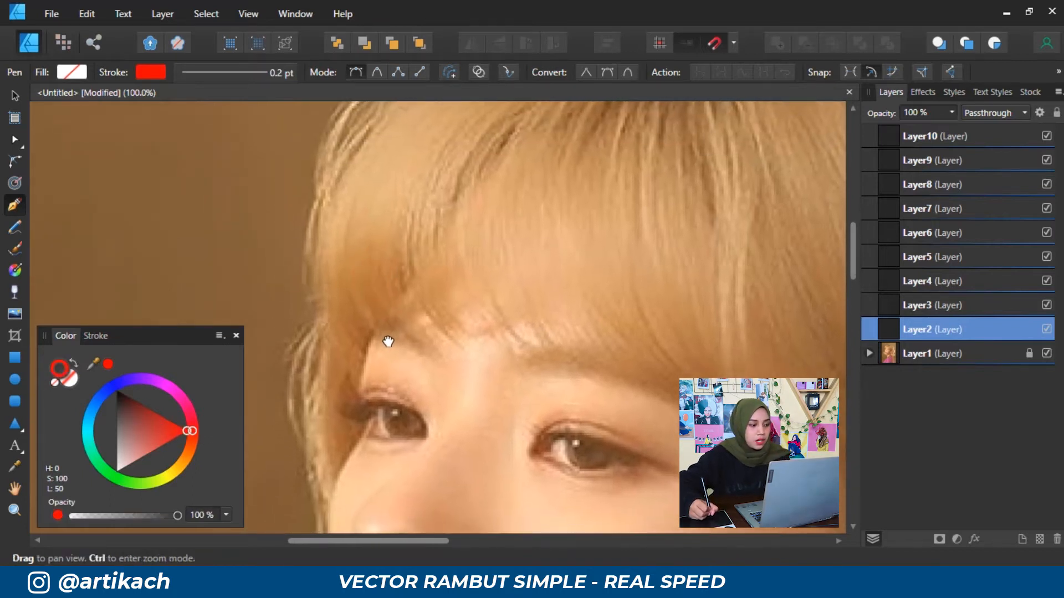
pyautogui.click(98, 335)
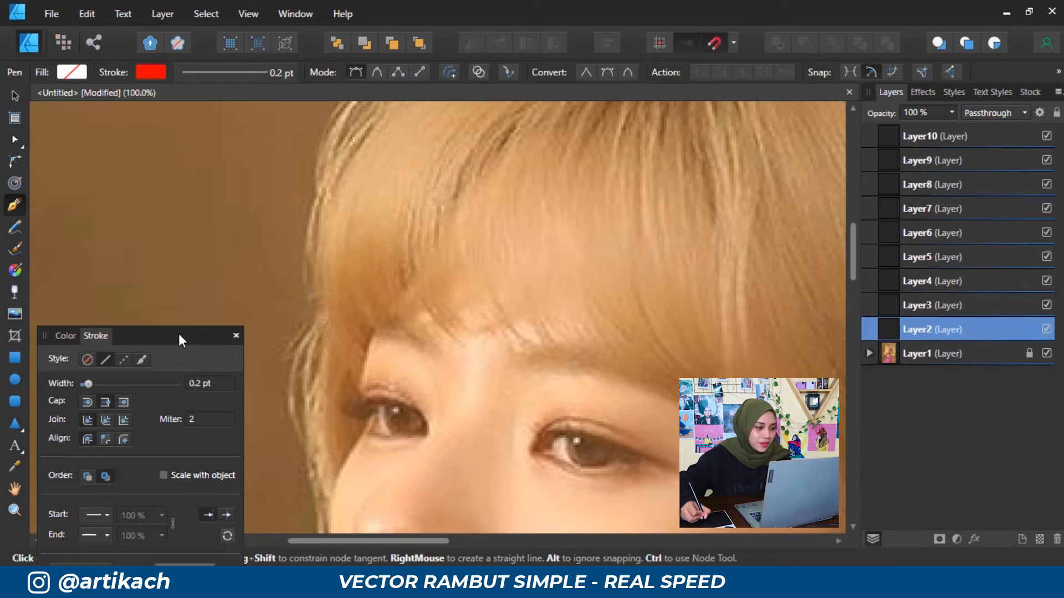
pyautogui.click(66, 336)
pyautogui.moveTo(397, 348); pyautogui.dragTo(382, 296)
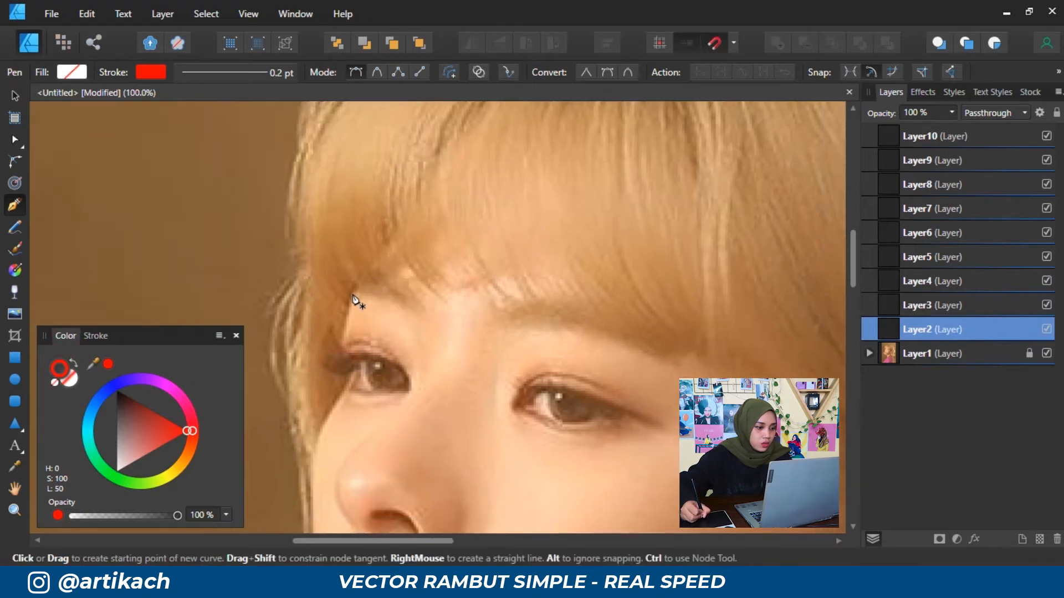
pyautogui.click(353, 294)
pyautogui.click(343, 345)
pyautogui.moveTo(346, 385)
pyautogui.mouseDown()
pyautogui.moveTo(332, 408)
pyautogui.moveTo(396, 293)
pyautogui.moveTo(347, 280)
pyautogui.mouseUp()
pyautogui.click(374, 353)
pyautogui.click(373, 429)
pyautogui.moveTo(353, 239); pyautogui.dragTo(392, 311)
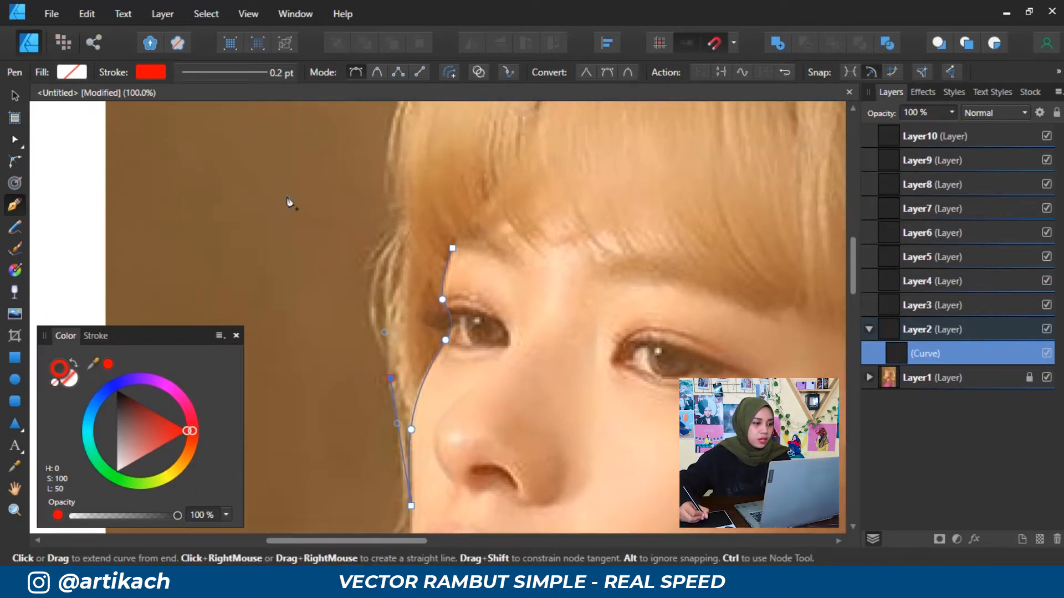
# Continue the hair outline up the outer edge beside the far eye, including the thin loose strand at the temple.
pyautogui.hotkey('ctrl', '+')
pyautogui.hotkey('ctrl', '+')
pyautogui.moveTo(343, 283); pyautogui.dragTo(360, 211)
pyautogui.click(370, 172)
pyautogui.moveTo(331, 259); pyautogui.dragTo(307, 317)
pyautogui.click(321, 364)
pyautogui.moveTo(308, 238); pyautogui.dragTo(362, 264)
pyautogui.moveTo(342, 217); pyautogui.dragTo(337, 157)
# Trace the outer hair edge up the side of the head toward the crown, undoing the misplaced last node.
pyautogui.moveTo(344, 145); pyautogui.dragTo(325, 315)
pyautogui.click(343, 247)
pyautogui.moveTo(367, 130); pyautogui.dragTo(356, 304)
pyautogui.moveTo(381, 244); pyautogui.dragTo(431, 173)
pyautogui.click(499, 143)
pyautogui.moveTo(372, 245); pyautogui.dragTo(346, 361)
pyautogui.hotkey('ctrl', 'z')
# Continue the hair outline across the top of the head, following the crown's curve.
pyautogui.moveTo(550, 170); pyautogui.dragTo(396, 273)
pyautogui.moveTo(458, 247); pyautogui.dragTo(513, 216)
pyautogui.moveTo(651, 175); pyautogui.dragTo(632, 199)
pyautogui.moveTo(651, 214); pyautogui.dragTo(503, 224)
pyautogui.moveTo(556, 208); pyautogui.dragTo(491, 218)
pyautogui.click(588, 212)
pyautogui.moveTo(593, 193); pyautogui.dragTo(480, 156)
# Trace the hair outline from the crown down the upper outer edge on the ear side of the head.
pyautogui.moveTo(635, 215); pyautogui.dragTo(689, 264)
pyautogui.moveTo(692, 320); pyautogui.dragTo(430, 154)
pyautogui.moveTo(630, 306); pyautogui.dragTo(683, 407)
pyautogui.moveTo(641, 430); pyautogui.dragTo(587, 301)
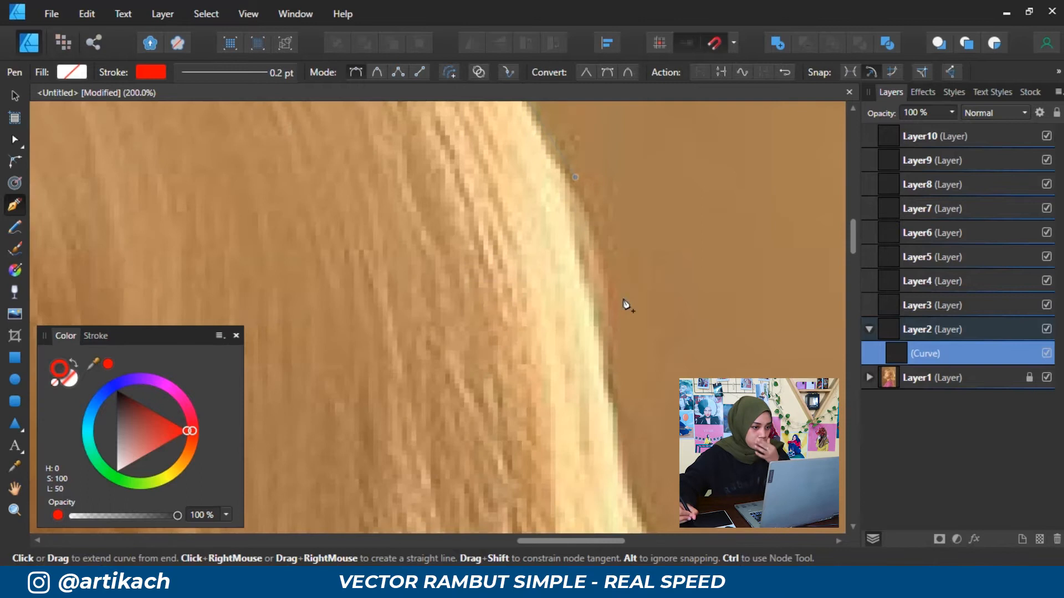
pyautogui.moveTo(609, 426); pyautogui.dragTo(593, 355)
pyautogui.moveTo(590, 300); pyautogui.dragTo(569, 242)
pyautogui.moveTo(620, 334); pyautogui.dragTo(565, 282)
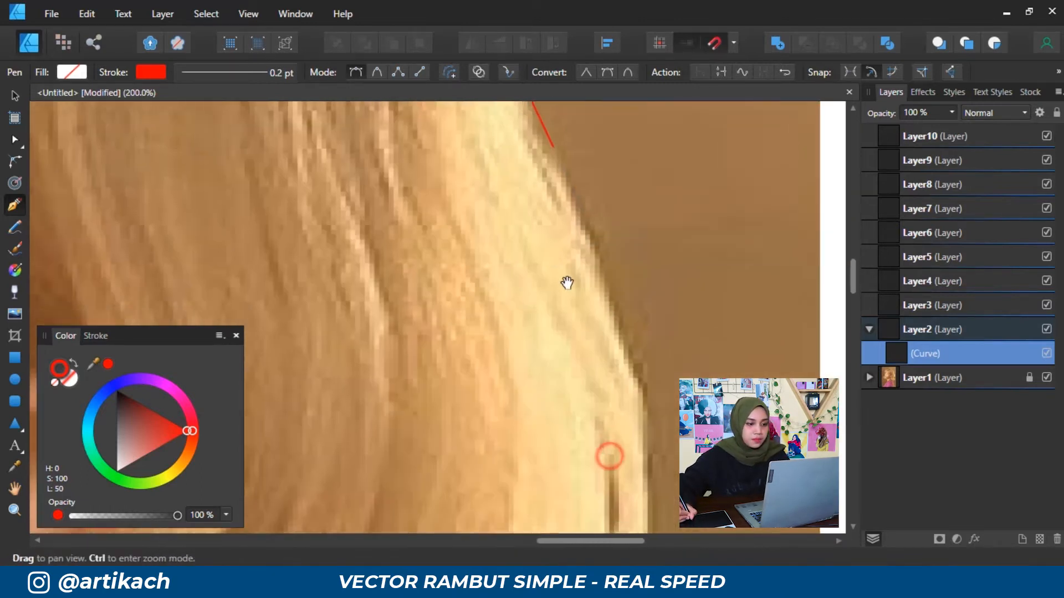
# Continue the outline down the lower outer hair edge on the ear side, following its bulge and inward bend.
pyautogui.moveTo(665, 487); pyautogui.dragTo(609, 312)
pyautogui.moveTo(642, 388); pyautogui.dragTo(652, 421)
pyautogui.click(663, 442)
pyautogui.click(634, 399)
pyautogui.moveTo(612, 488); pyautogui.dragTo(650, 306)
pyautogui.moveTo(626, 356); pyautogui.dragTo(599, 412)
pyautogui.moveTo(587, 456); pyautogui.dragTo(612, 309)
pyautogui.moveTo(596, 377); pyautogui.dragTo(602, 412)
pyautogui.moveTo(612, 456); pyautogui.dragTo(604, 360)
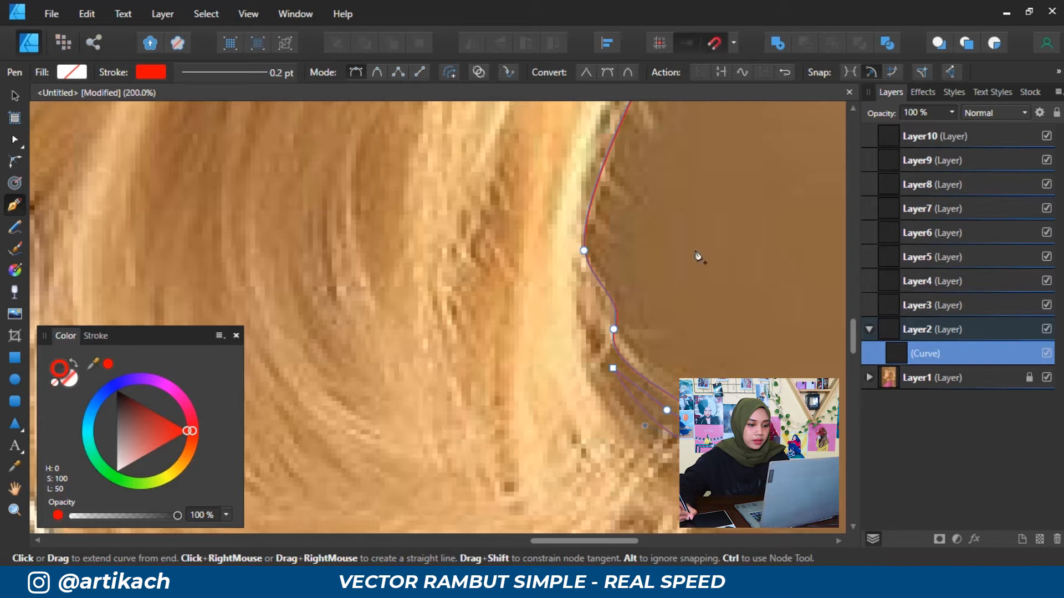
# Draw pointed, curved strand tips into the outline where the hair flares outward near its lower outer end.
pyautogui.click(771, 410)
pyautogui.moveTo(643, 418); pyautogui.dragTo(577, 231)
pyautogui.moveTo(666, 271); pyautogui.dragTo(730, 294)
pyautogui.click(608, 289)
pyautogui.click(720, 260)
pyautogui.click(655, 327)
pyautogui.click(732, 275)
pyautogui.moveTo(733, 334); pyautogui.dragTo(724, 352)
pyautogui.click(640, 354)
pyautogui.moveTo(602, 393); pyautogui.dragTo(696, 283)
pyautogui.click(681, 287)
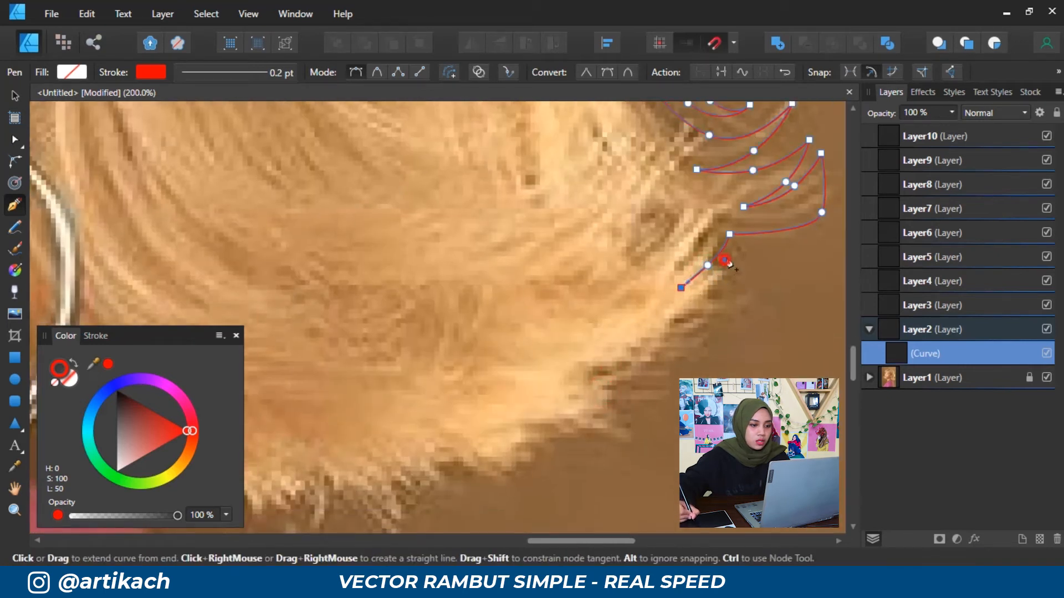
# Trace the hair's bottom edge inward above the shoulder to the lower hoop of the earring.
pyautogui.moveTo(688, 335); pyautogui.dragTo(664, 360)
pyautogui.moveTo(612, 391); pyautogui.dragTo(756, 292)
pyautogui.click(680, 313)
pyautogui.moveTo(659, 358); pyautogui.dragTo(637, 372)
pyautogui.moveTo(577, 399); pyautogui.dragTo(573, 378)
pyautogui.moveTo(504, 386); pyautogui.dragTo(535, 415)
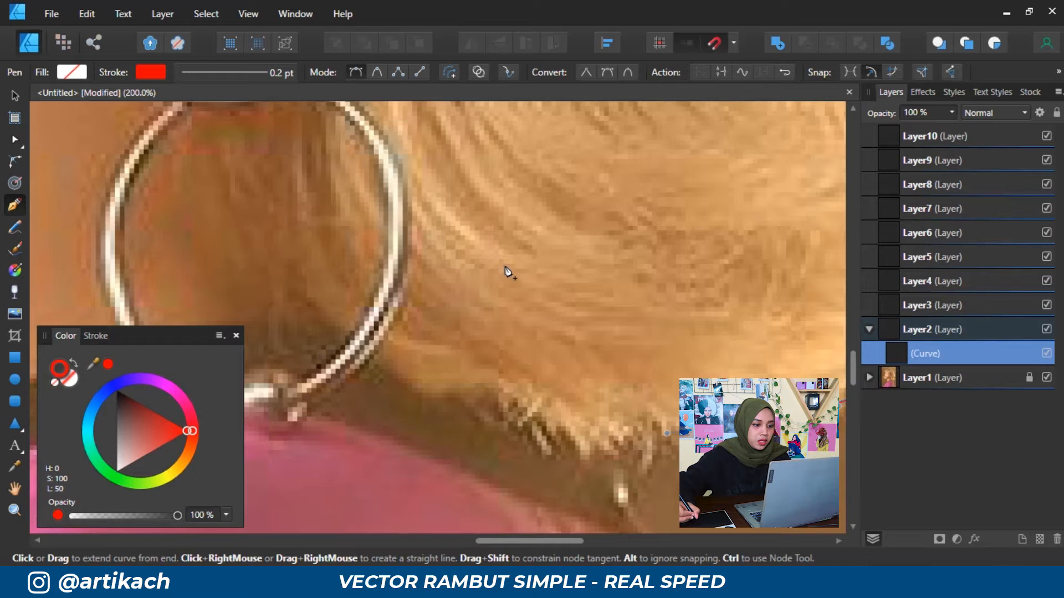
pyautogui.moveTo(547, 351); pyautogui.dragTo(748, 386)
pyautogui.moveTo(616, 417); pyautogui.dragTo(591, 411)
pyautogui.moveTo(547, 353); pyautogui.dragTo(603, 441)
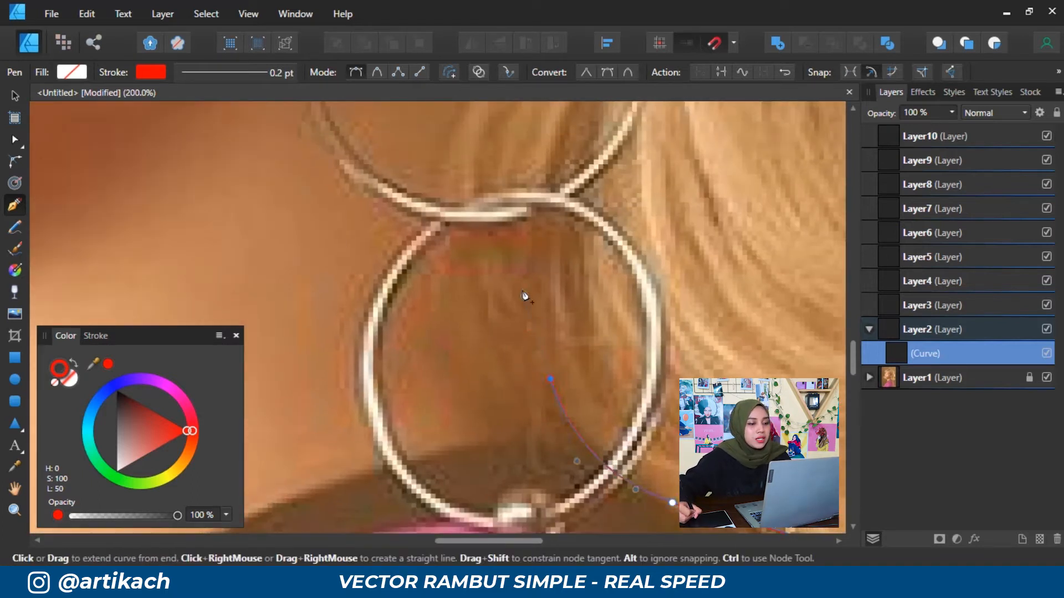
# Trace the inner hair edge up beside the neck through both earring hoops, adding a pointed strand where the hoops meet.
pyautogui.moveTo(525, 268); pyautogui.dragTo(546, 405)
pyautogui.moveTo(531, 356); pyautogui.dragTo(531, 308)
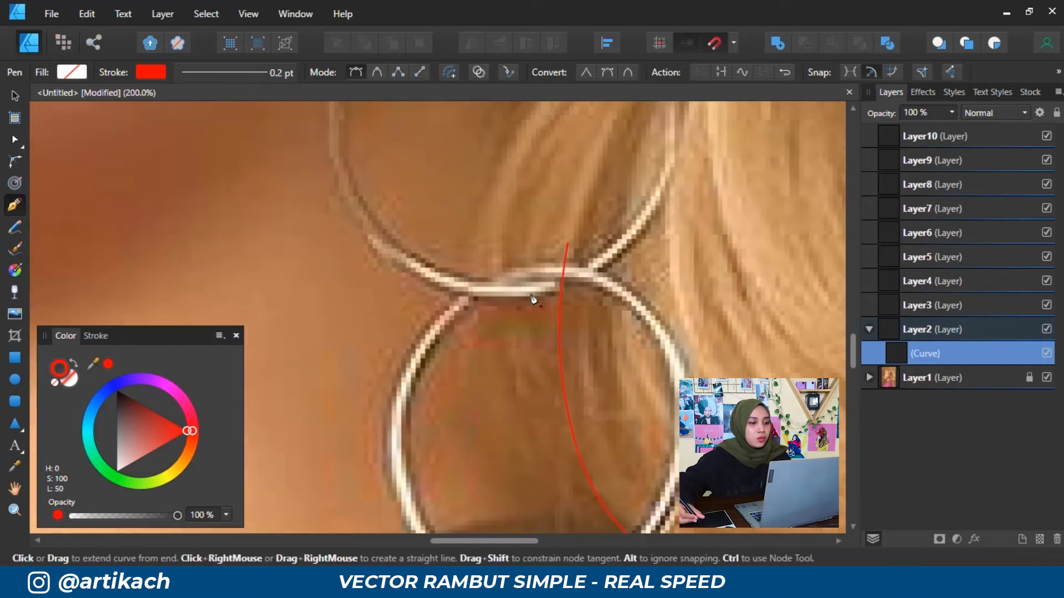
pyautogui.moveTo(551, 373); pyautogui.dragTo(526, 346)
pyautogui.moveTo(524, 211); pyautogui.dragTo(526, 274)
pyautogui.moveTo(521, 334); pyautogui.dragTo(534, 408)
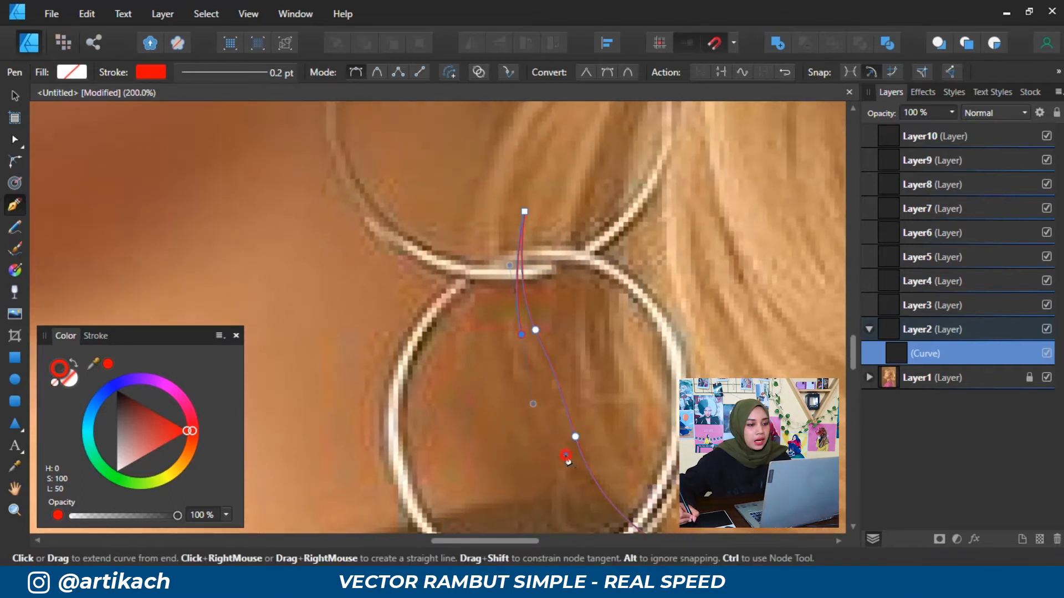
pyautogui.moveTo(487, 181); pyautogui.dragTo(509, 397)
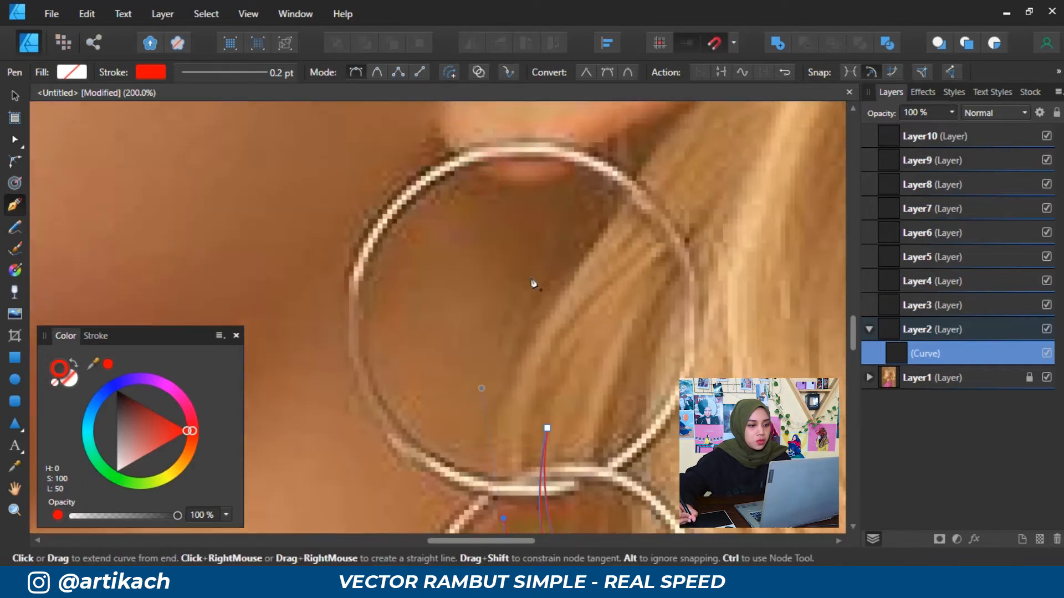
pyautogui.moveTo(648, 154); pyautogui.dragTo(542, 301)
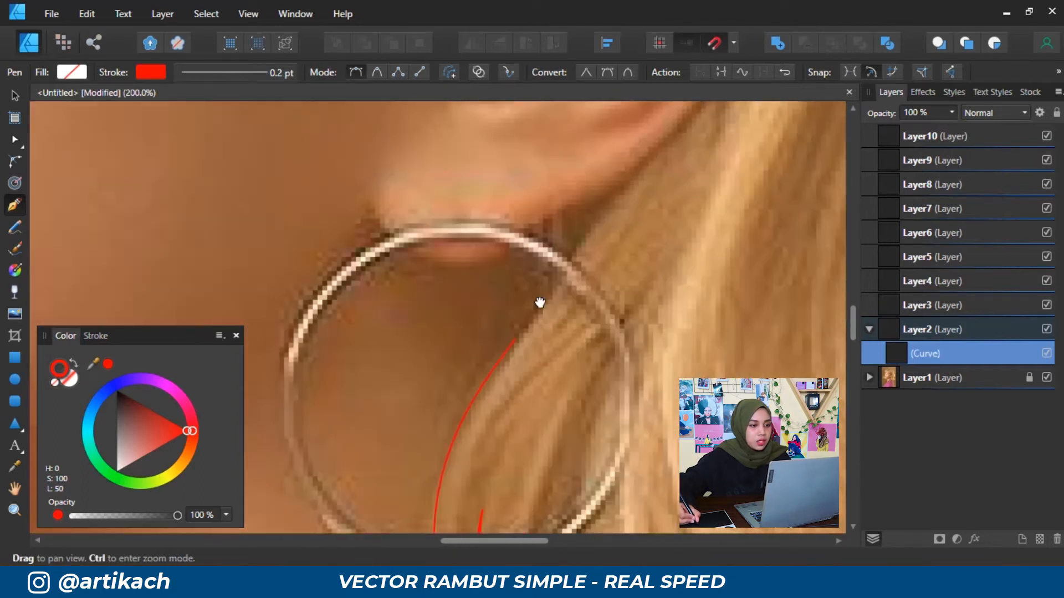
# Continue the outline up behind the ear and over its top, ending in a point at the front of the sideburn.
pyautogui.moveTo(601, 235); pyautogui.dragTo(629, 210)
pyautogui.moveTo(659, 145); pyautogui.dragTo(554, 314)
pyautogui.moveTo(611, 257); pyautogui.dragTo(626, 208)
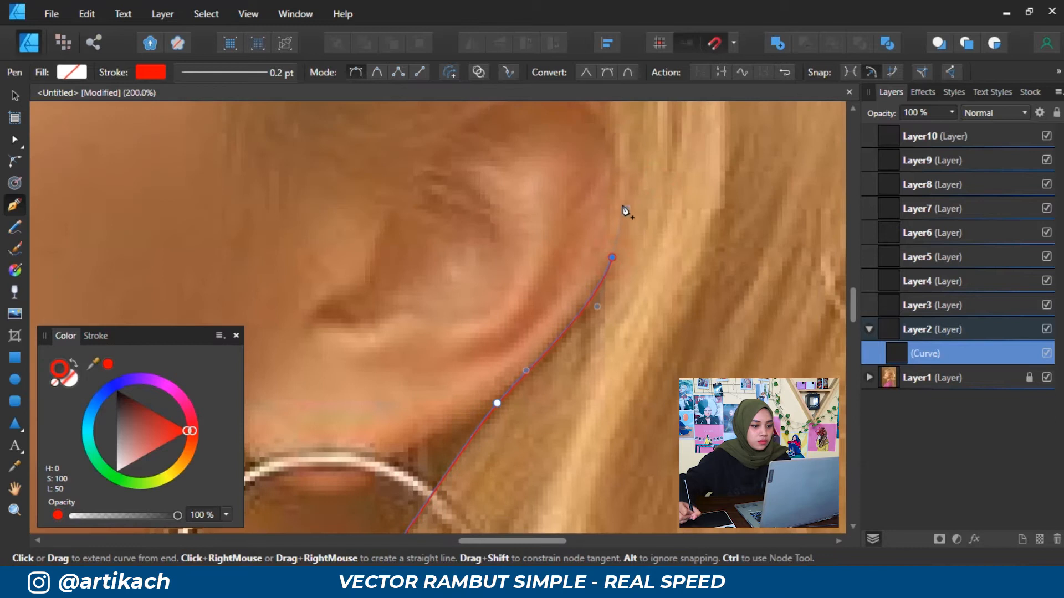
pyautogui.moveTo(573, 188); pyautogui.dragTo(596, 338)
pyautogui.moveTo(614, 228); pyautogui.dragTo(596, 201)
pyautogui.click(540, 204)
pyautogui.moveTo(470, 284); pyautogui.dragTo(558, 350)
pyautogui.moveTo(492, 363); pyautogui.dragTo(450, 357)
pyautogui.click(396, 455)
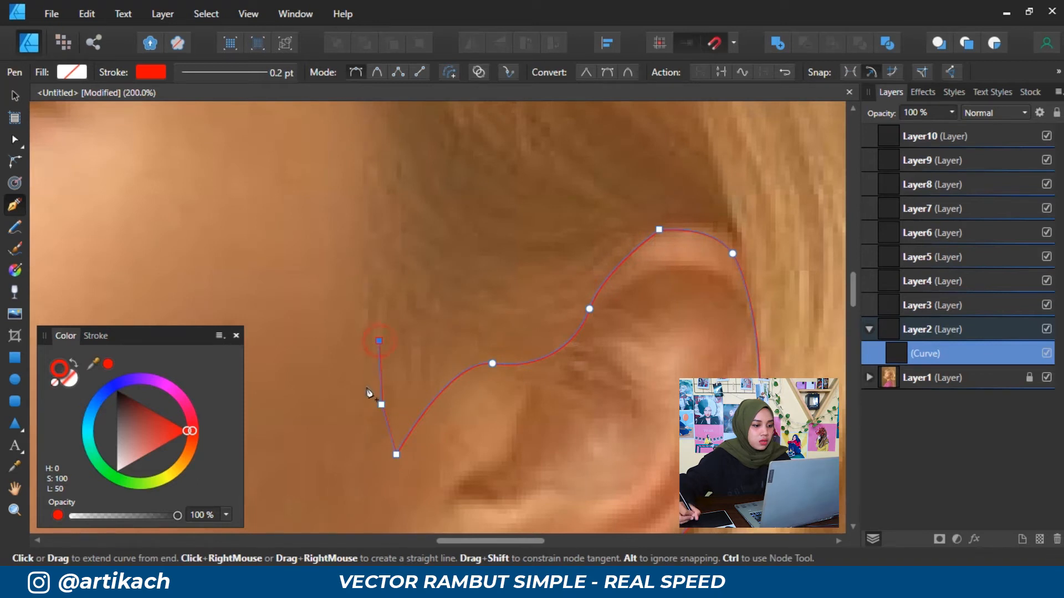
# Add pointed strand tips to the outline along the sideburn in front of the ear.
pyautogui.moveTo(349, 330); pyautogui.dragTo(440, 456)
pyautogui.click(447, 342)
pyautogui.moveTo(449, 254); pyautogui.dragTo(477, 381)
pyautogui.click(472, 315)
pyautogui.click(513, 369)
pyautogui.click(464, 292)
# Extend the outline from the sideburn up toward the fringe with further strand points, undoing a misplaced curve segment.
pyautogui.moveTo(461, 305); pyautogui.dragTo(562, 371)
pyautogui.moveTo(499, 279); pyautogui.dragTo(475, 231)
pyautogui.hotkey('ctrl', 'z')
pyautogui.click(601, 380)
pyautogui.click(482, 209)
pyautogui.moveTo(504, 301); pyautogui.dragTo(514, 319)
pyautogui.click(534, 349)
# Try to continue the outline along the fringe edge near the temple, and undo the misplaced nodes.
pyautogui.moveTo(379, 311); pyautogui.dragTo(555, 339)
pyautogui.click(546, 334)
pyautogui.moveTo(475, 303); pyautogui.dragTo(574, 455)
pyautogui.click(591, 308)
pyautogui.hotkey('ctrl', 'z')
pyautogui.hotkey('ctrl', 'z')
pyautogui.click(602, 273)
pyautogui.click(605, 412)
pyautogui.click(609, 432)
pyautogui.moveTo(517, 401); pyautogui.dragTo(472, 389)
pyautogui.moveTo(425, 346); pyautogui.dragTo(579, 380)
pyautogui.hotkey('ctrl', 'z')
pyautogui.hotkey('ctrl', 'z')
pyautogui.hotkey('ctrl', 'z')
pyautogui.moveTo(794, 448); pyautogui.dragTo(619, 333)
pyautogui.hotkey('ctrl', 'z')
pyautogui.hotkey('ctrl', 'z')
# Trace the pointed fringe tips and the lower fringe edge above the near eye's brow.
pyautogui.moveTo(585, 293); pyautogui.dragTo(582, 242)
pyautogui.click(579, 210)
pyautogui.click(576, 301)
pyautogui.moveTo(576, 309); pyautogui.dragTo(627, 381)
pyautogui.click(581, 344)
pyautogui.moveTo(506, 335); pyautogui.dragTo(679, 368)
pyautogui.click(670, 335)
pyautogui.moveTo(567, 368); pyautogui.dragTo(552, 357)
pyautogui.moveTo(506, 314); pyautogui.dragTo(619, 422)
# Draw the overlapping curved fringe tips over the middle of the forehead.
pyautogui.click(568, 328)
pyautogui.click(640, 435)
pyautogui.moveTo(556, 370); pyautogui.dragTo(527, 319)
pyautogui.click(519, 280)
pyautogui.moveTo(559, 414); pyautogui.dragTo(560, 421)
pyautogui.click(597, 433)
# Trace the last fringe tips above the far eye and close the hair outline at its starting node.
pyautogui.moveTo(499, 404); pyautogui.dragTo(495, 428)
pyautogui.click(440, 320)
pyautogui.moveTo(408, 423); pyautogui.dragTo(458, 260)
pyautogui.click(366, 370)
pyautogui.click(382, 413)
pyautogui.click(339, 421)
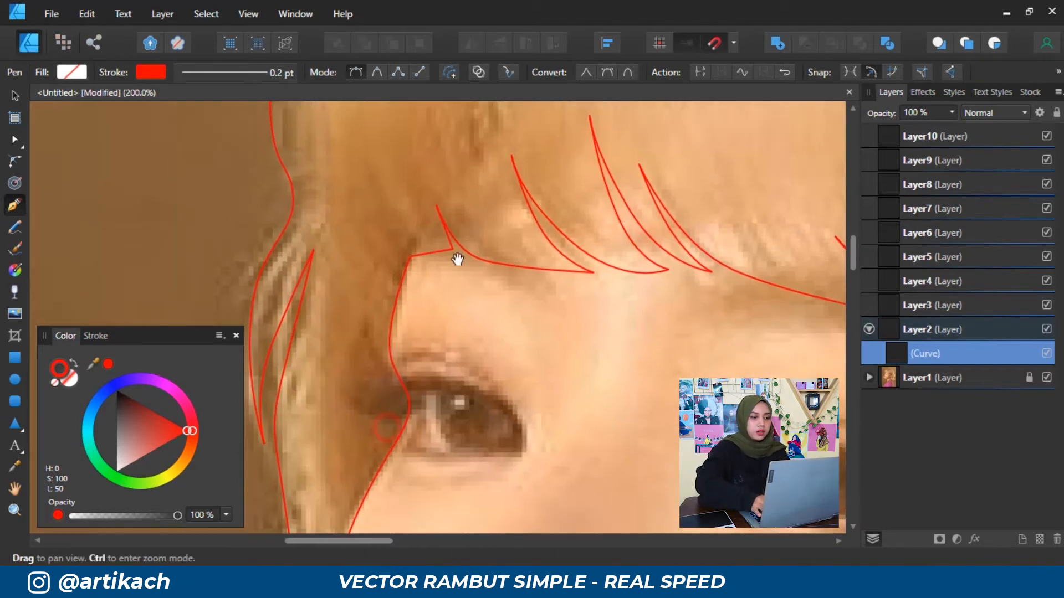
# Start a new curve beside the mouth and trace the upper edge of the outward-flicked hair to its first inner point.
pyautogui.hotkey('ctrl', '-')
pyautogui.hotkey('ctrl', '-')
pyautogui.hotkey('ctrl', '-')
pyautogui.moveTo(563, 431); pyautogui.dragTo(614, 339)
pyautogui.hotkey('ctrl', '+')
pyautogui.hotkey('ctrl', '+')
pyautogui.hotkey('ctrl', '+')
pyautogui.moveTo(589, 266); pyautogui.dragTo(655, 334)
pyautogui.click(649, 211)
pyautogui.moveTo(490, 316); pyautogui.dragTo(396, 329)
pyautogui.click(376, 284)
pyautogui.click(537, 320)
# Trace the outer side of the flicked hair, adding pointed notches between its curved tips.
pyautogui.click(370, 299)
pyautogui.moveTo(343, 371); pyautogui.dragTo(352, 409)
pyautogui.click(428, 407)
pyautogui.moveTo(355, 407); pyautogui.dragTo(342, 404)
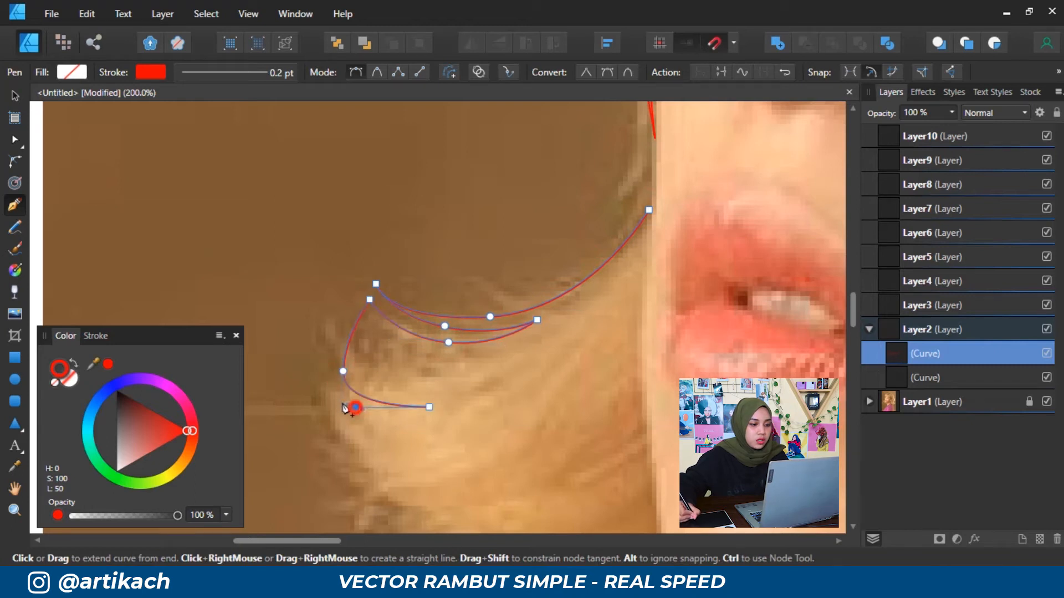
pyautogui.scroll(-5, 351, 332)
pyautogui.click(323, 190)
pyautogui.moveTo(366, 326); pyautogui.dragTo(411, 374)
pyautogui.click(511, 350)
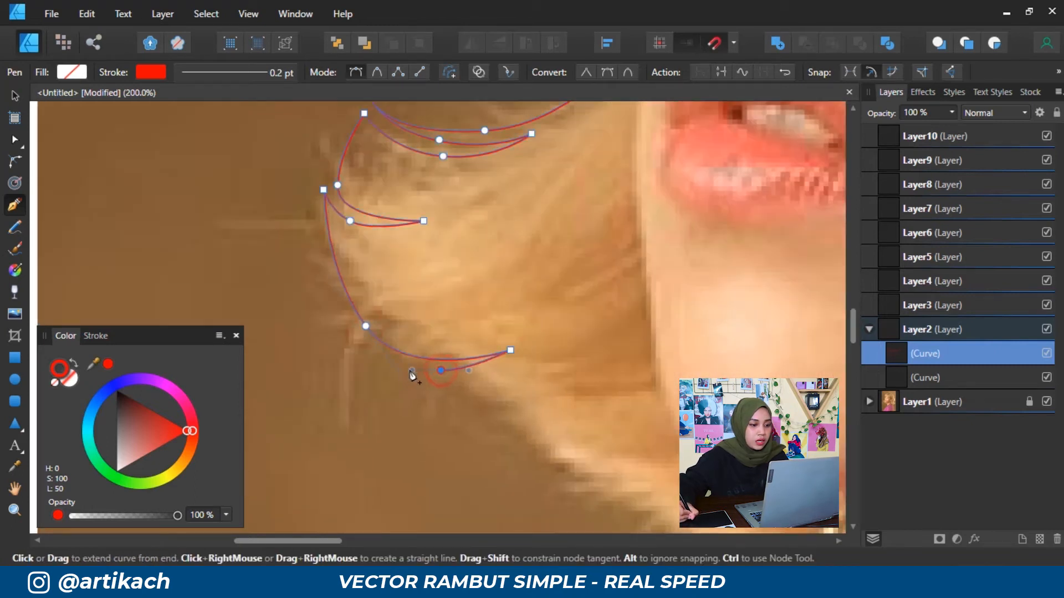
# Continue the outline along the lower edge of the hair beneath the jaw to the first tip at the small earring.
pyautogui.click(405, 365)
pyautogui.moveTo(529, 427); pyautogui.dragTo(456, 338)
pyautogui.moveTo(472, 378); pyautogui.dragTo(529, 426)
pyautogui.moveTo(602, 449); pyautogui.dragTo(580, 370)
pyautogui.click(565, 339)
pyautogui.click(514, 425)
# Draw the short overlapping hair tips inside the earring hoop below the jaw.
pyautogui.click(595, 365)
pyautogui.moveTo(549, 410); pyautogui.dragTo(541, 441)
pyautogui.click(566, 461)
pyautogui.click(659, 376)
pyautogui.moveTo(599, 410); pyautogui.dragTo(469, 414)
pyautogui.moveTo(540, 395); pyautogui.dragTo(549, 367)
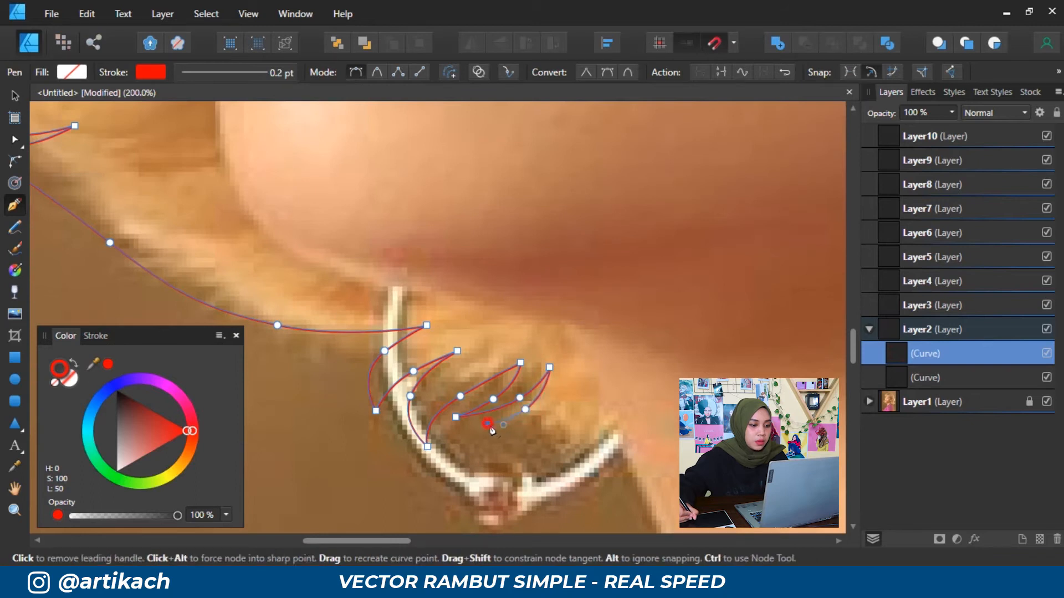
# Trace the last hair tips between the earring and the neck, undoing the misplaced nodes.
pyautogui.moveTo(590, 443); pyautogui.dragTo(607, 434)
pyautogui.click(616, 427)
pyautogui.moveTo(605, 386); pyautogui.dragTo(591, 451)
pyautogui.hotkey('ctrl', 'z')
pyautogui.click(603, 479)
pyautogui.moveTo(582, 411); pyautogui.dragTo(578, 401)
pyautogui.hotkey('ctrl', 'z')
pyautogui.click(576, 393)
# Trace back along the jaw and chin and close the outline at its starting node beside the mouth.
pyautogui.moveTo(402, 354); pyautogui.dragTo(426, 393)
pyautogui.moveTo(365, 332); pyautogui.dragTo(505, 397)
pyautogui.moveTo(454, 354); pyautogui.dragTo(436, 252)
pyautogui.moveTo(488, 217); pyautogui.dragTo(537, 371)
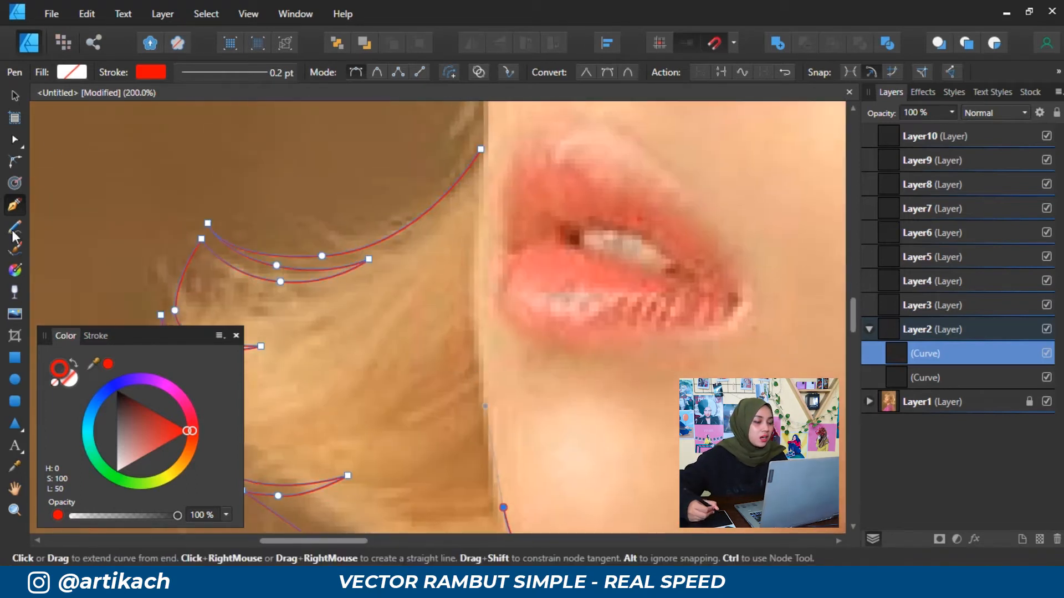
pyautogui.moveTo(477, 238); pyautogui.dragTo(484, 179)
pyautogui.click(479, 153)
pyautogui.scroll(-6, 534, 245)
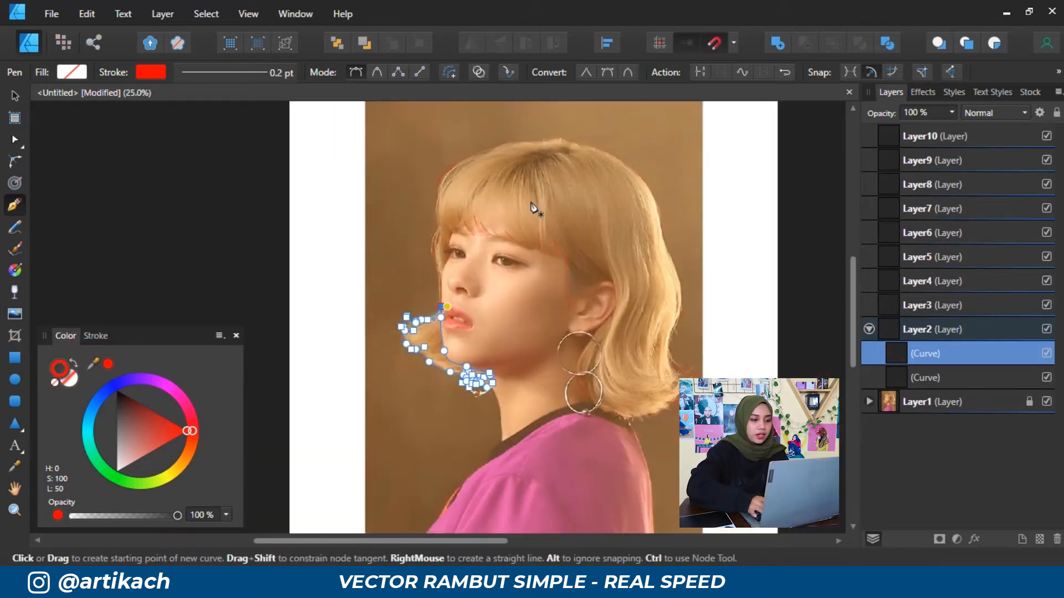
pyautogui.moveTo(594, 350); pyautogui.dragTo(559, 346)
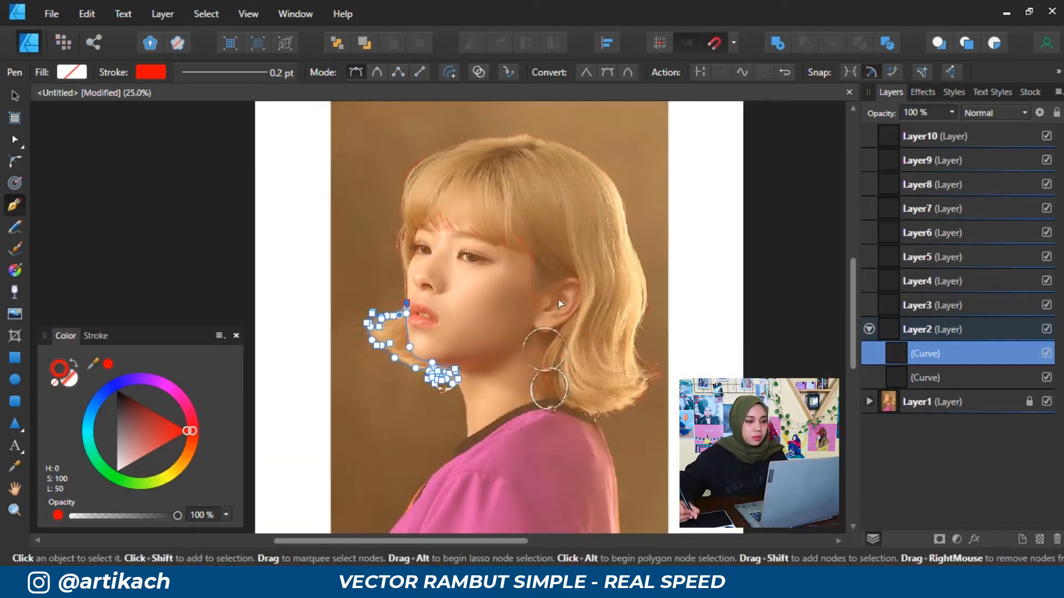
# Save the document as "YOO JEONGYEON" in the psd folder inside ILLUSTRATION.
pyautogui.click(52, 13)
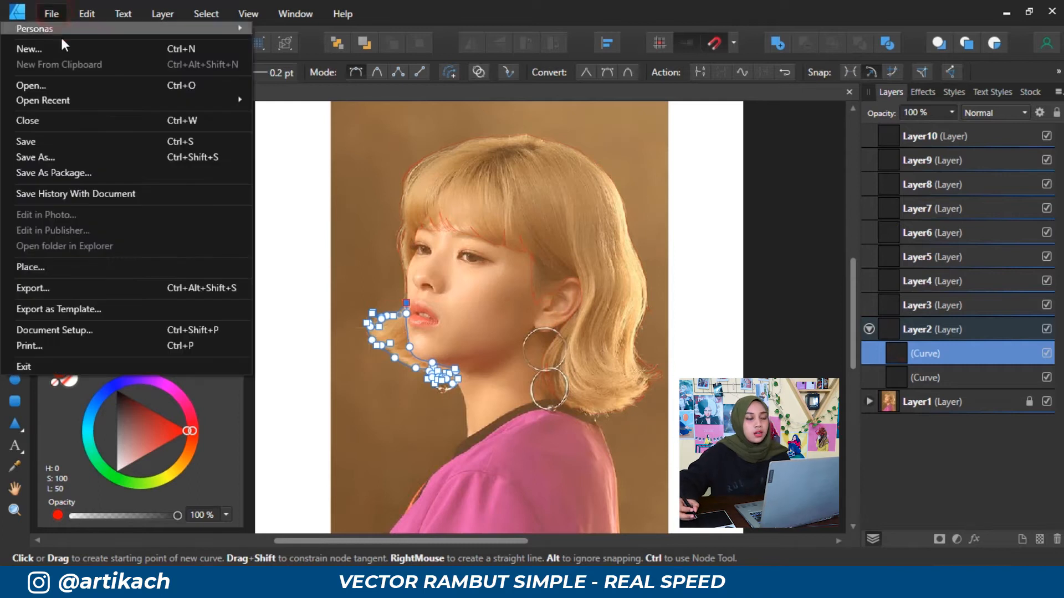
pyautogui.click(35, 157)
pyautogui.moveTo(356, 15); pyautogui.dragTo(395, 75)
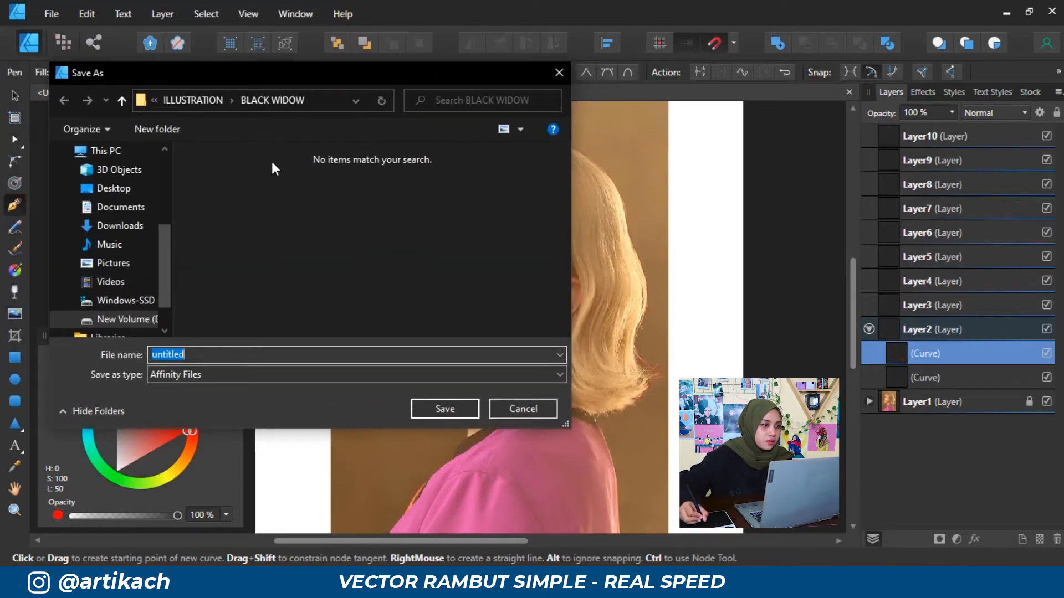
pyautogui.click(202, 100)
pyautogui.scroll(-5, 551, 211)
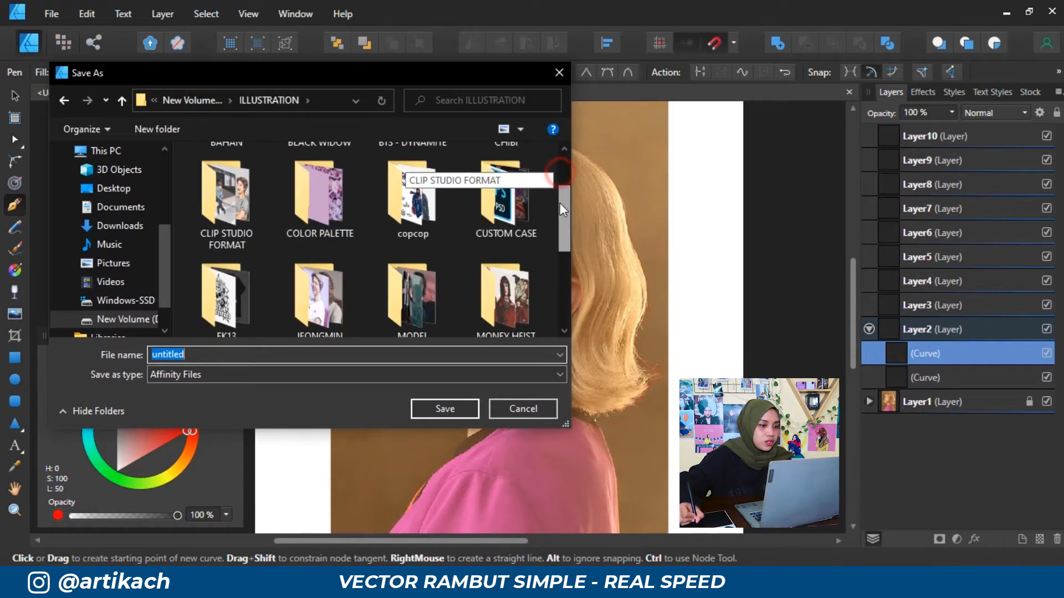
pyautogui.doubleClick(413, 274)
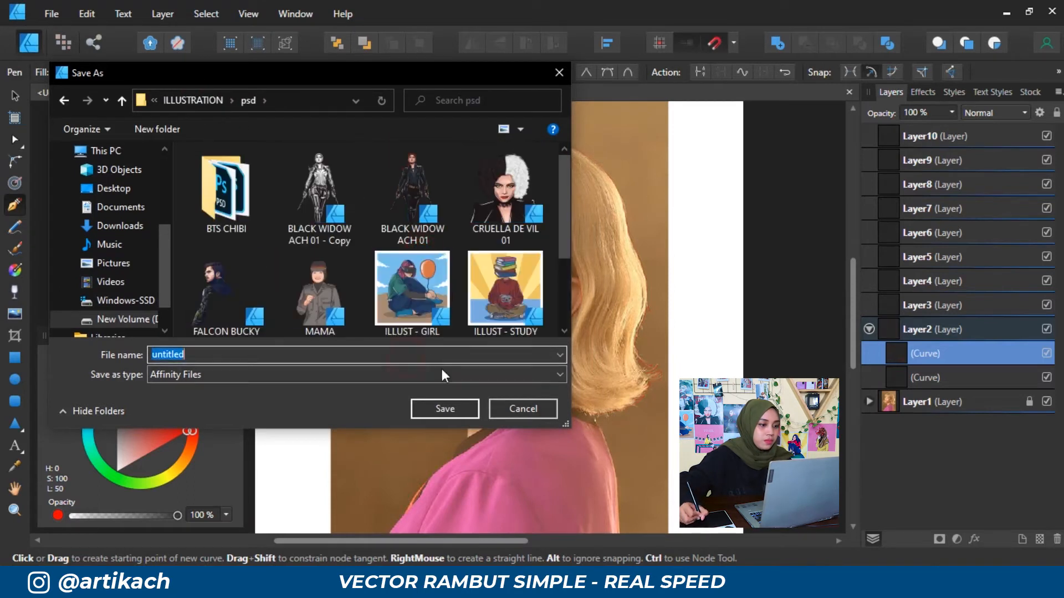
pyautogui.press('capslock')
pyautogui.write('YOO JEONGYEO')
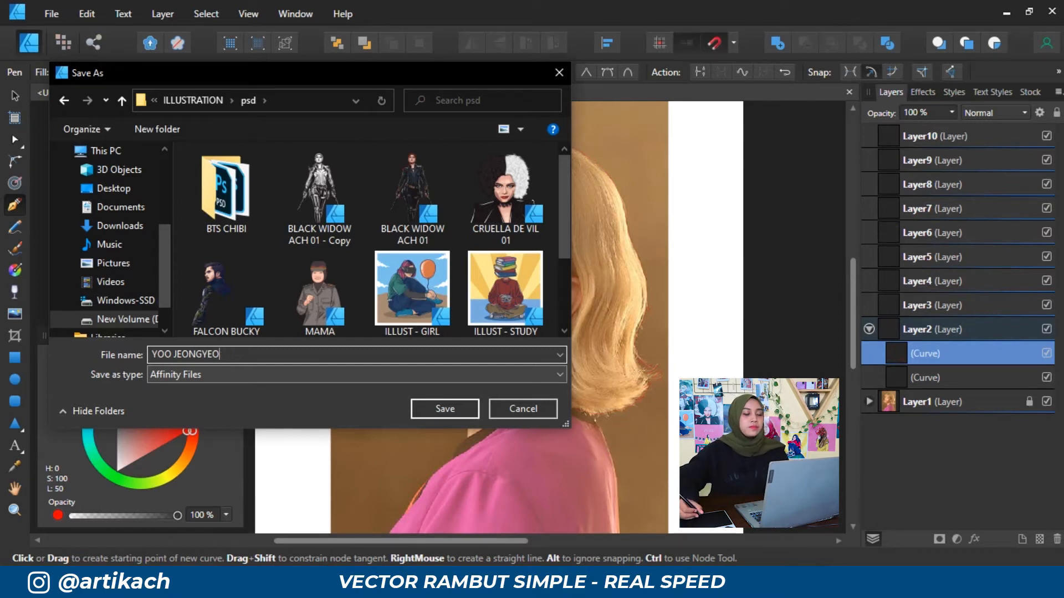
pyautogui.press('capslock')
pyautogui.press('Return')
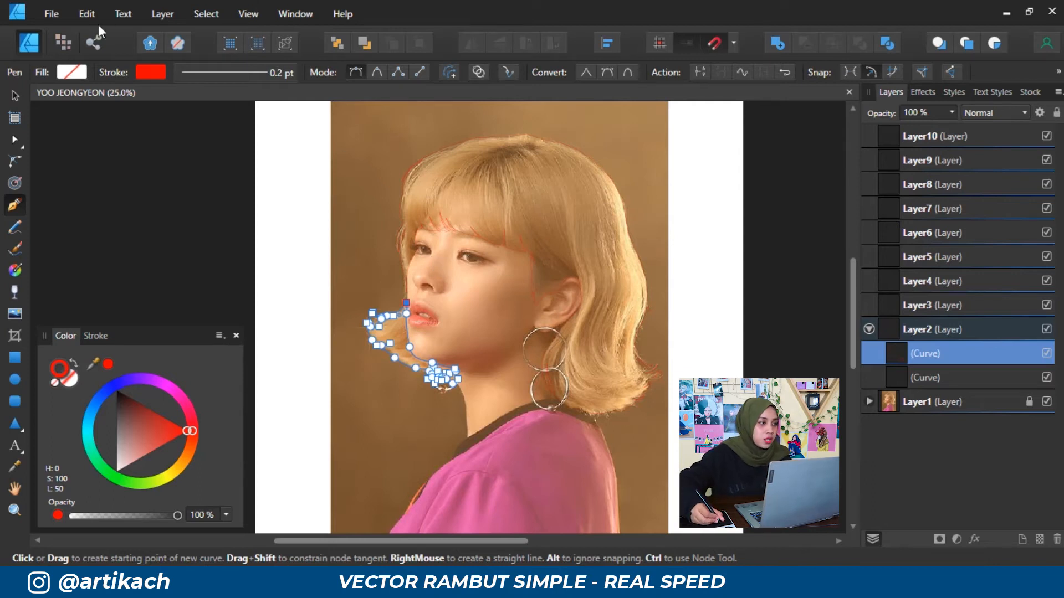
pyautogui.click(54, 17)
pyautogui.click(127, 289)
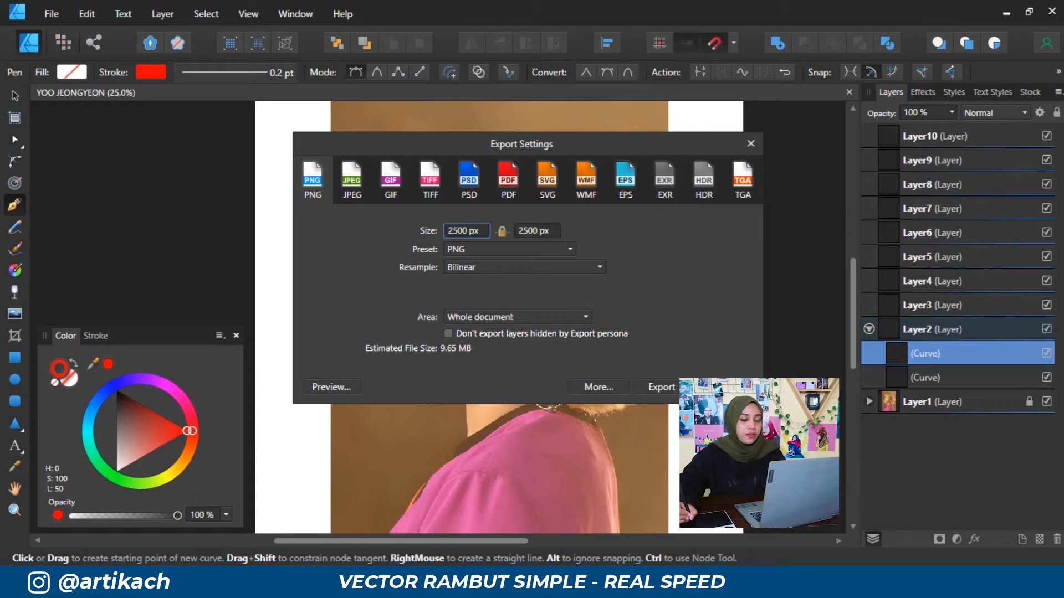
pyautogui.click(721, 387)
pyautogui.press('space')
pyautogui.moveTo(585, 321); pyautogui.dragTo(600, 300)
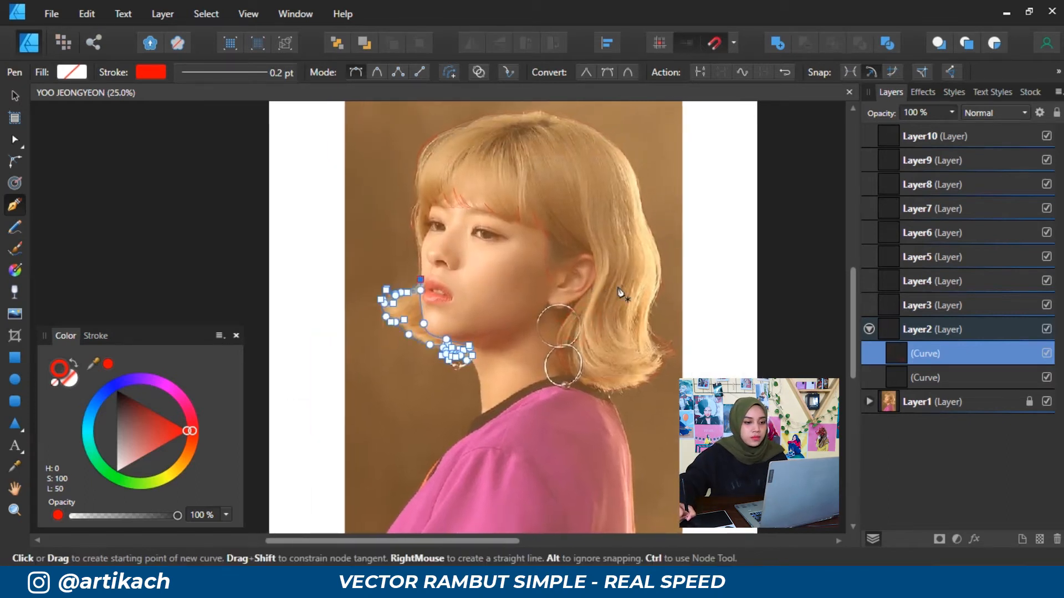
pyautogui.moveTo(648, 264); pyautogui.dragTo(653, 257)
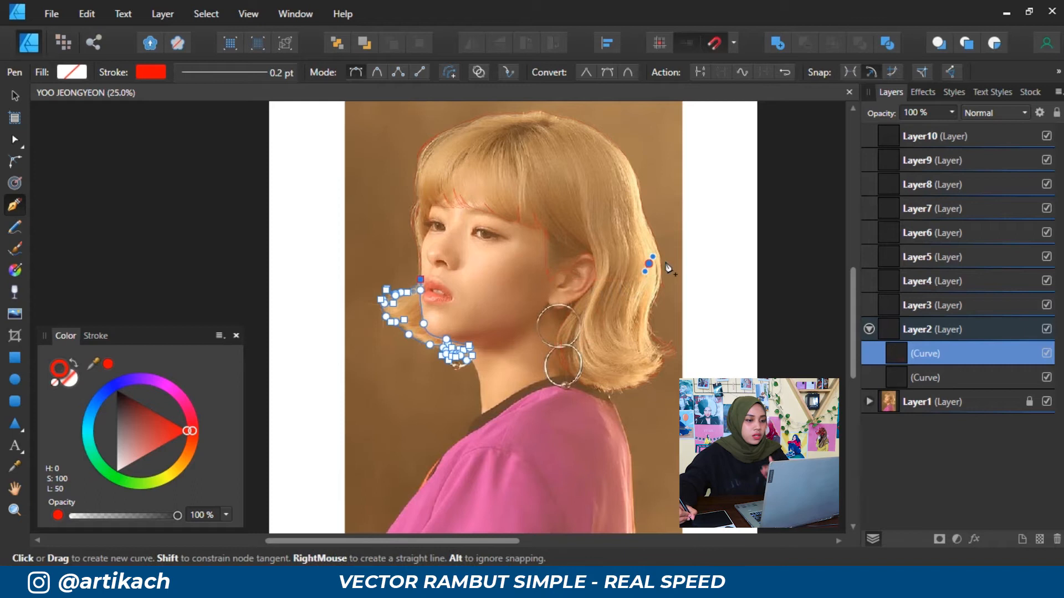
pyautogui.hotkey('ctrl', 'z')
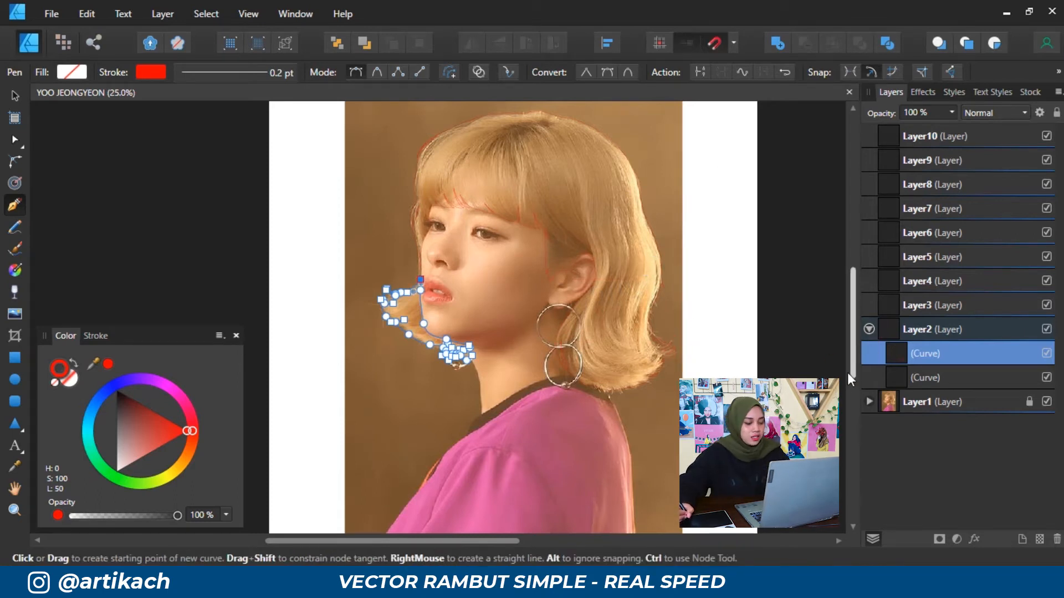
# Collapse Layer2 and make Layer3 the active layer.
pyautogui.click(868, 330)
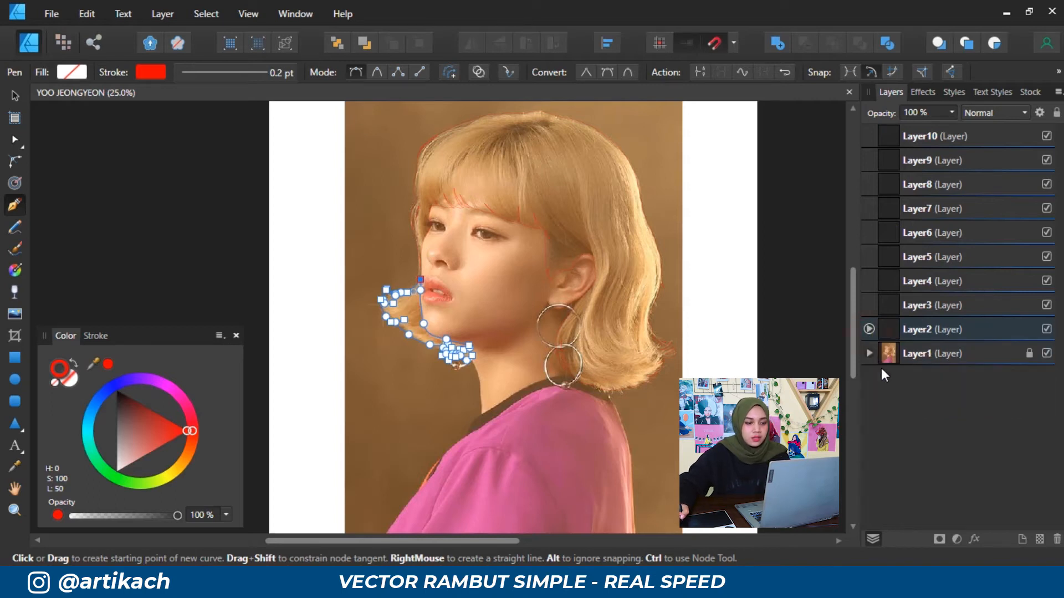
pyautogui.click(938, 331)
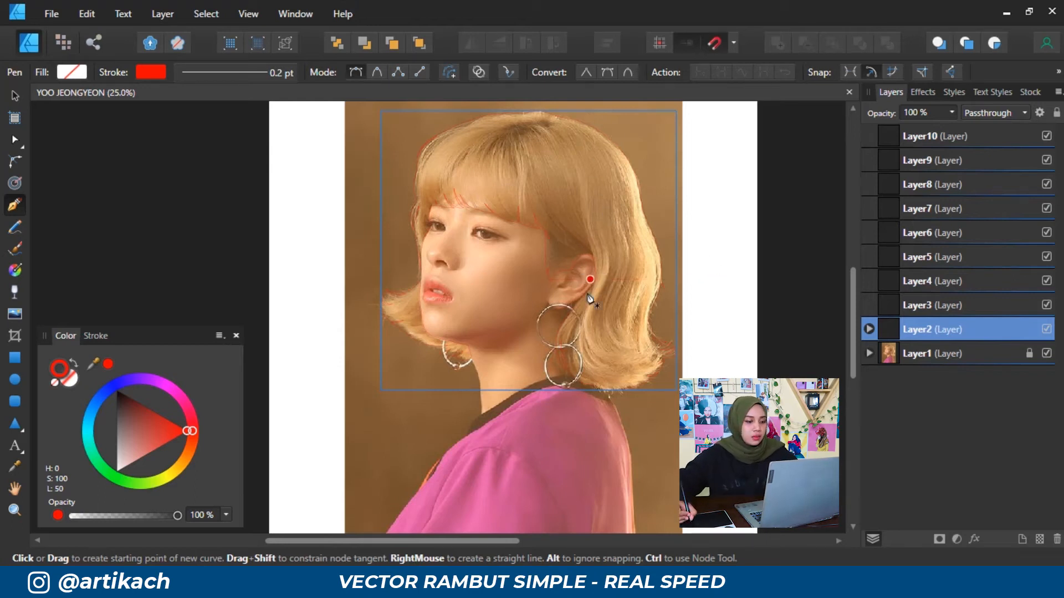
pyautogui.press('space')
pyautogui.moveTo(680, 325); pyautogui.dragTo(676, 322)
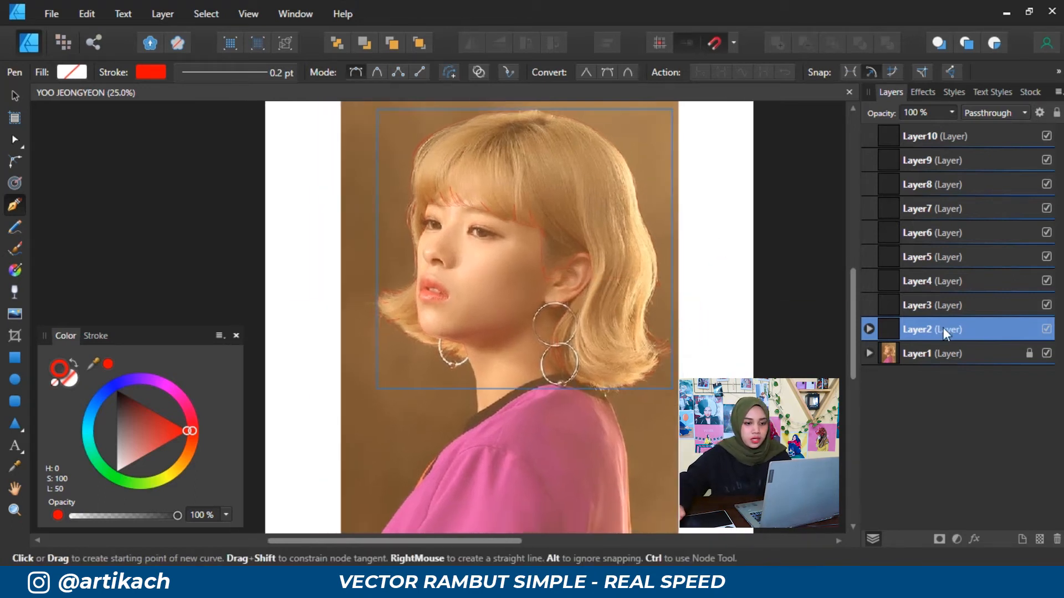
pyautogui.click(918, 306)
# Set the stroke colour for the new strand curves to blue with hue 214.
pyautogui.hotkey('ctrl', '1')
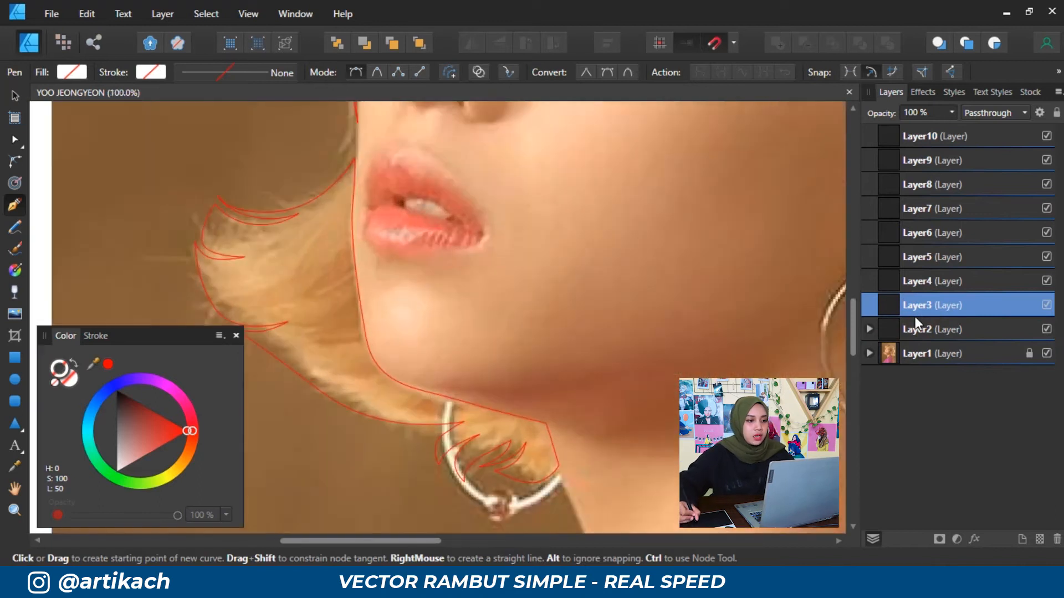
pyautogui.press('space')
pyautogui.moveTo(543, 291); pyautogui.dragTo(527, 391)
pyautogui.moveTo(537, 273); pyautogui.dragTo(608, 297)
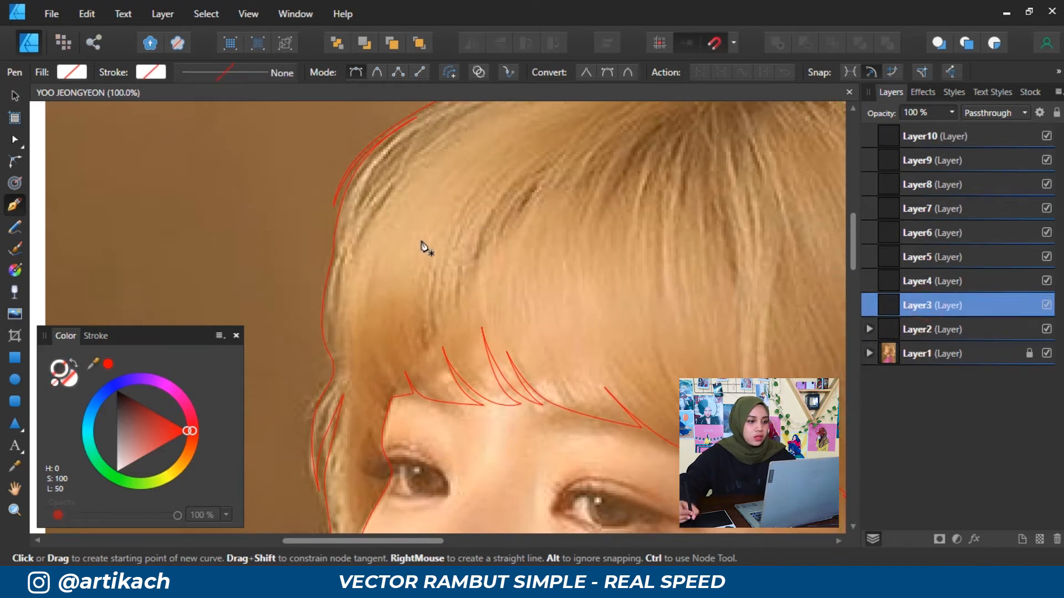
pyautogui.moveTo(627, 262); pyautogui.dragTo(572, 269)
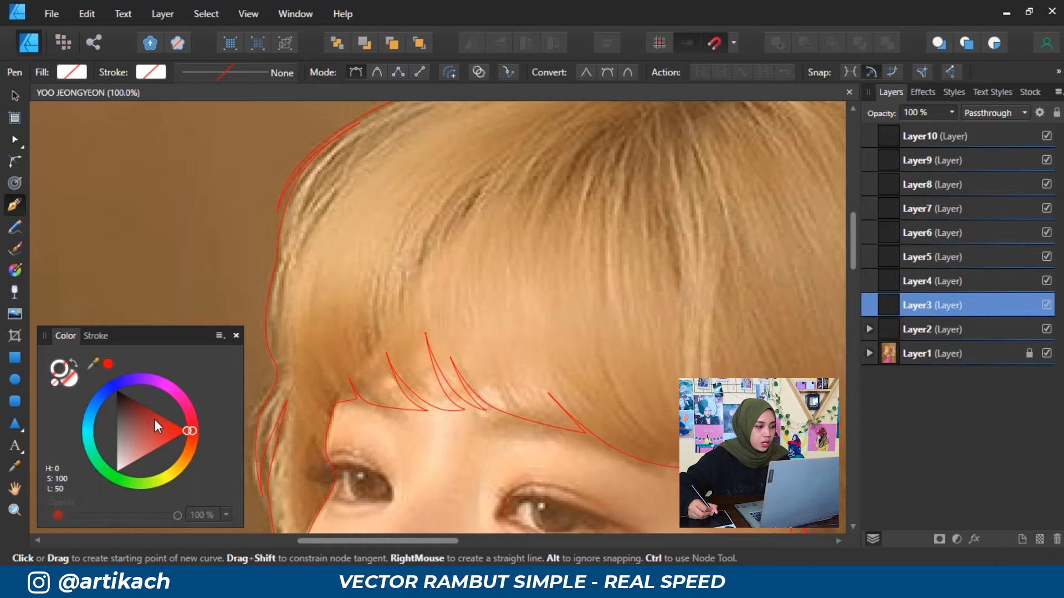
pyautogui.click(105, 403)
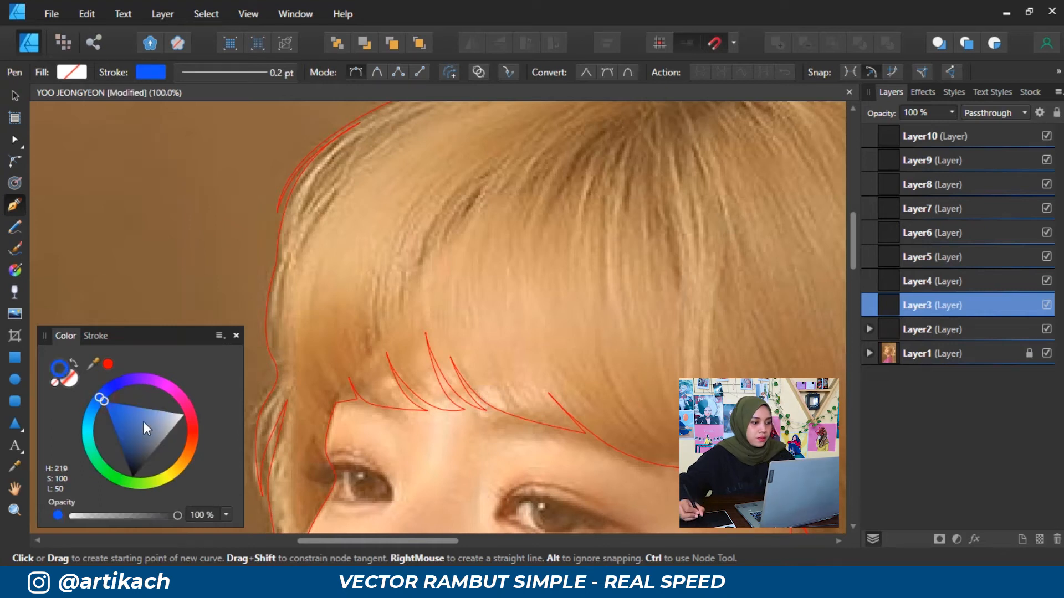
pyautogui.click(98, 407)
# Trace the first blue strand from the crown down the outer fringe and back up to its first inner point.
pyautogui.scroll(3, 477, 227)
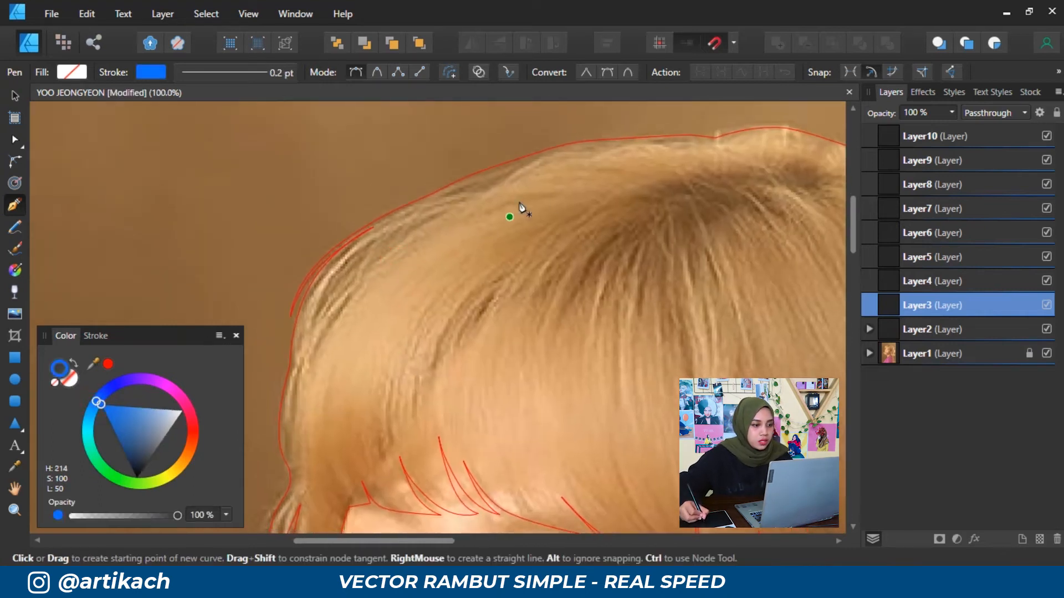
pyautogui.click(636, 158)
pyautogui.moveTo(394, 241)
pyautogui.mouseDown()
pyautogui.moveTo(356, 301)
pyautogui.moveTo(309, 335)
pyautogui.mouseUp()
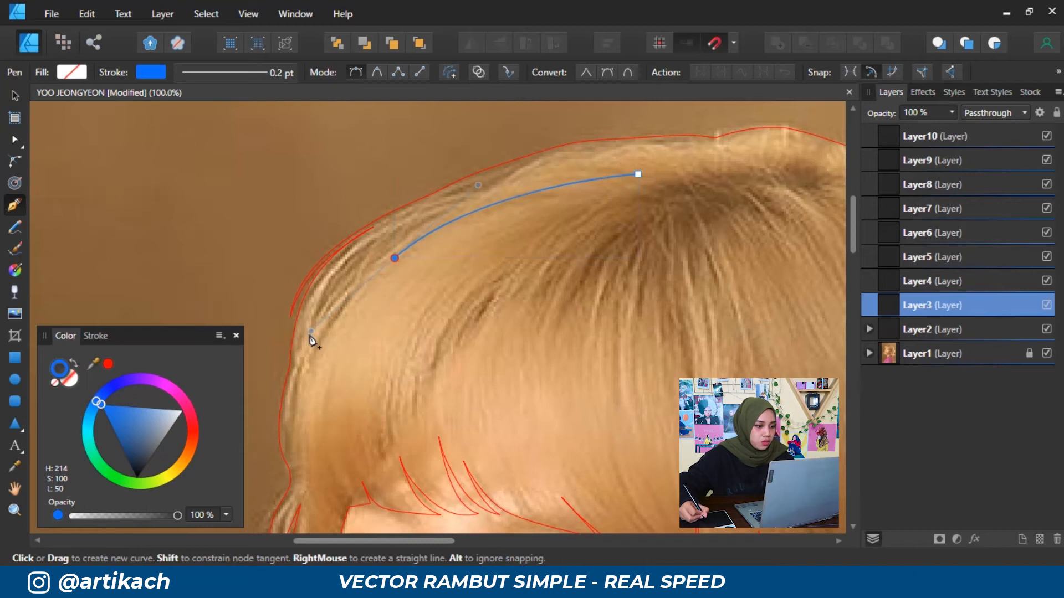
pyautogui.moveTo(332, 435); pyautogui.dragTo(347, 374)
pyautogui.click(363, 376)
pyautogui.click(392, 367)
pyautogui.moveTo(381, 289); pyautogui.dragTo(381, 249)
pyautogui.click(420, 193)
# Extend the blue outline down to the fringe edge and around the next pointed strand gap.
pyautogui.moveTo(391, 302); pyautogui.dragTo(395, 360)
pyautogui.click(416, 368)
pyautogui.click(450, 374)
pyautogui.moveTo(431, 315); pyautogui.dragTo(450, 350)
pyautogui.click(464, 210)
pyautogui.click(479, 371)
# Try to carry the strand outline back up towards the crown, and undo the misplaced nodes.
pyautogui.moveTo(471, 305); pyautogui.dragTo(476, 250)
pyautogui.moveTo(521, 164); pyautogui.dragTo(548, 132)
pyautogui.moveTo(491, 255); pyautogui.dragTo(491, 309)
pyautogui.hotkey('ctrl', 'z')
pyautogui.hotkey('ctrl', 'z')
pyautogui.hotkey('ctrl', 'z')
pyautogui.hotkey('ctrl', 'z')
# Trace the strand back up to the crown, add a long pointed notch, and close the first blue outline.
pyautogui.moveTo(520, 259); pyautogui.dragTo(522, 360)
pyautogui.moveTo(485, 303); pyautogui.dragTo(619, 152)
pyautogui.click(691, 148)
pyautogui.click(458, 260)
pyautogui.click(673, 146)
# Start a second blue outline beside the first one, tracing a narrow strand down the fringe and up to an inner point.
pyautogui.moveTo(584, 258); pyautogui.dragTo(539, 217)
pyautogui.click(522, 176)
pyautogui.moveTo(442, 305); pyautogui.dragTo(428, 365)
pyautogui.click(453, 413)
pyautogui.moveTo(452, 317); pyautogui.dragTo(462, 270)
pyautogui.moveTo(501, 231); pyautogui.dragTo(477, 290)
# Trace the next strand of the second outline down to the fringe edge and back up to another inner point.
pyautogui.moveTo(459, 334); pyautogui.dragTo(456, 395)
pyautogui.moveTo(501, 435); pyautogui.dragTo(521, 443)
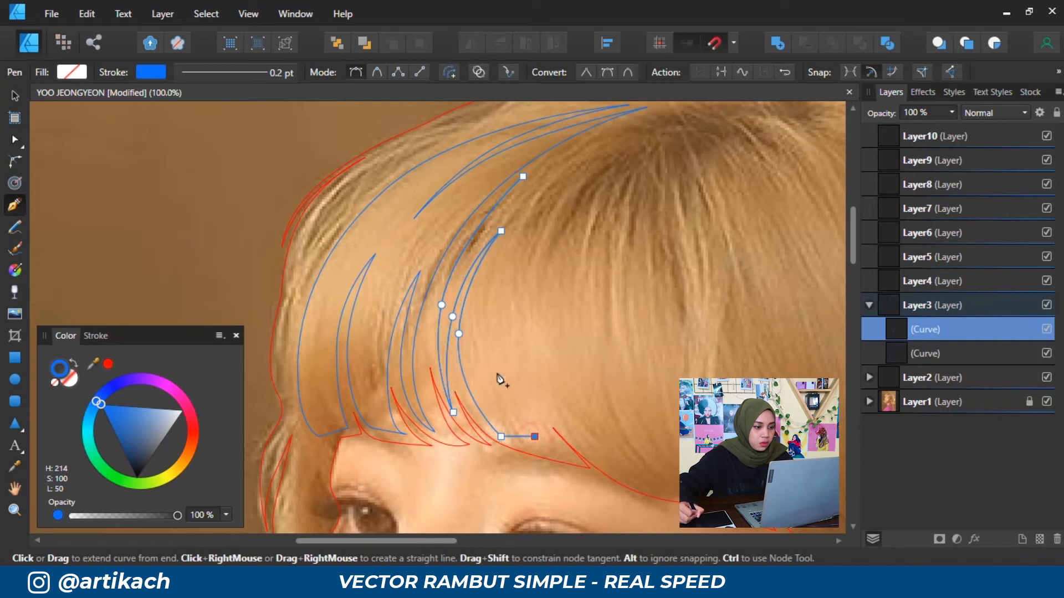
pyautogui.click(529, 447)
pyautogui.moveTo(501, 352); pyautogui.dragTo(500, 280)
pyautogui.click(521, 261)
# Bring the second outline down again and along the fringe edge, replacing the misplaced end node.
pyautogui.moveTo(513, 370); pyautogui.dragTo(518, 408)
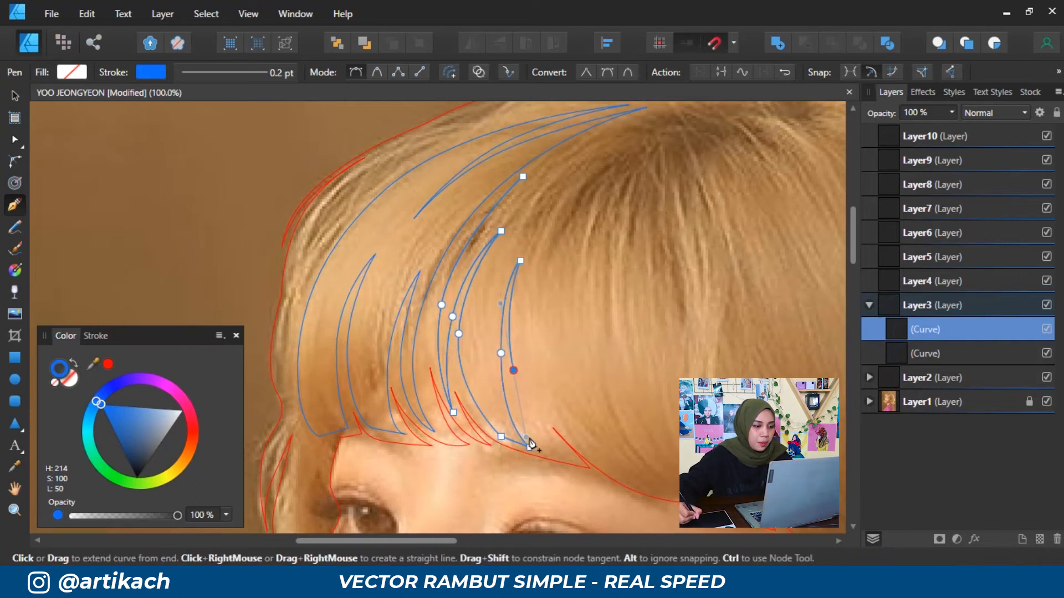
pyautogui.click(546, 452)
pyautogui.click(569, 460)
pyautogui.hotkey('ctrl', 'z')
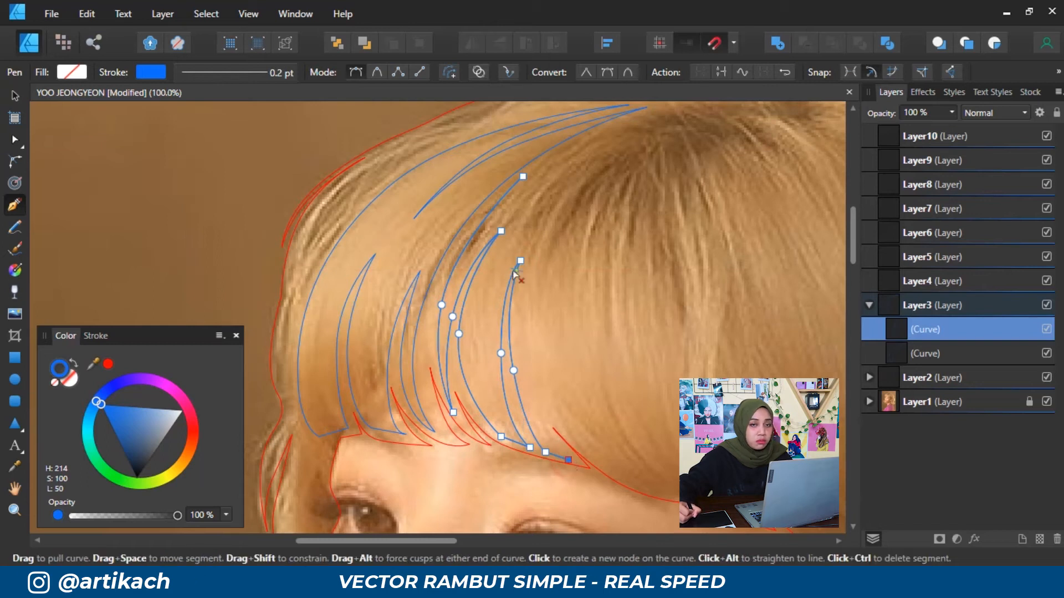
pyautogui.click(568, 457)
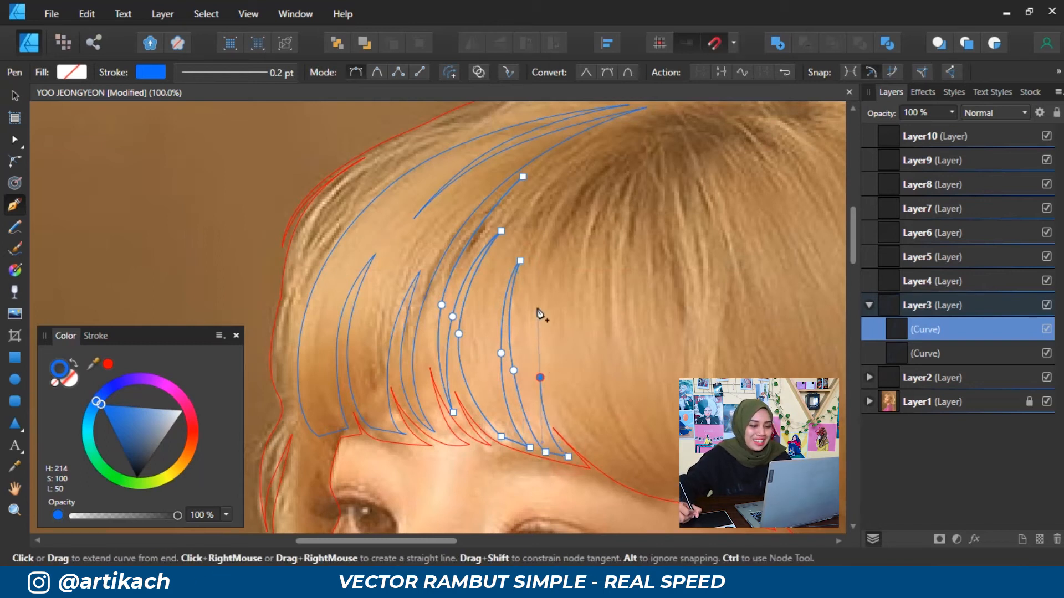
# Trace the second outline back up to the crown with a deep pointed notch and complete the shape.
pyautogui.moveTo(532, 350); pyautogui.dragTo(492, 348)
pyautogui.click(580, 176)
pyautogui.click(488, 320)
pyautogui.moveTo(543, 258); pyautogui.dragTo(610, 206)
pyautogui.click(640, 200)
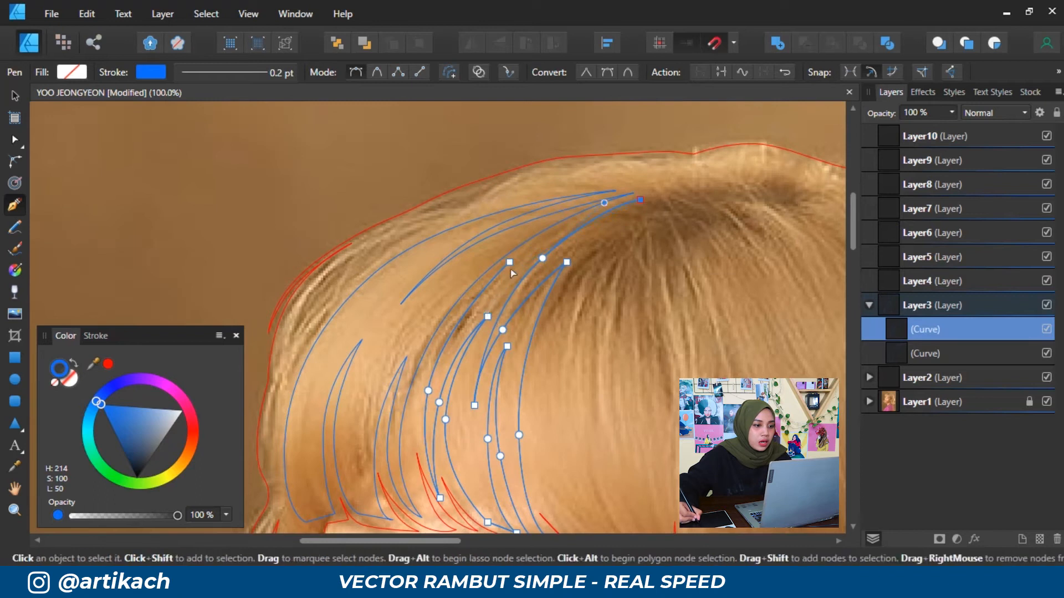
pyautogui.moveTo(451, 309); pyautogui.dragTo(449, 308)
# Start a third blue outline near the crown, redoing the misplaced first node, and trace it down to the fringe edge.
pyautogui.moveTo(524, 348); pyautogui.dragTo(479, 395)
pyautogui.click(538, 187)
pyautogui.hotkey('ctrl', 'z')
pyautogui.click(556, 191)
pyautogui.moveTo(486, 343); pyautogui.dragTo(435, 319)
pyautogui.moveTo(499, 389); pyautogui.dragTo(520, 403)
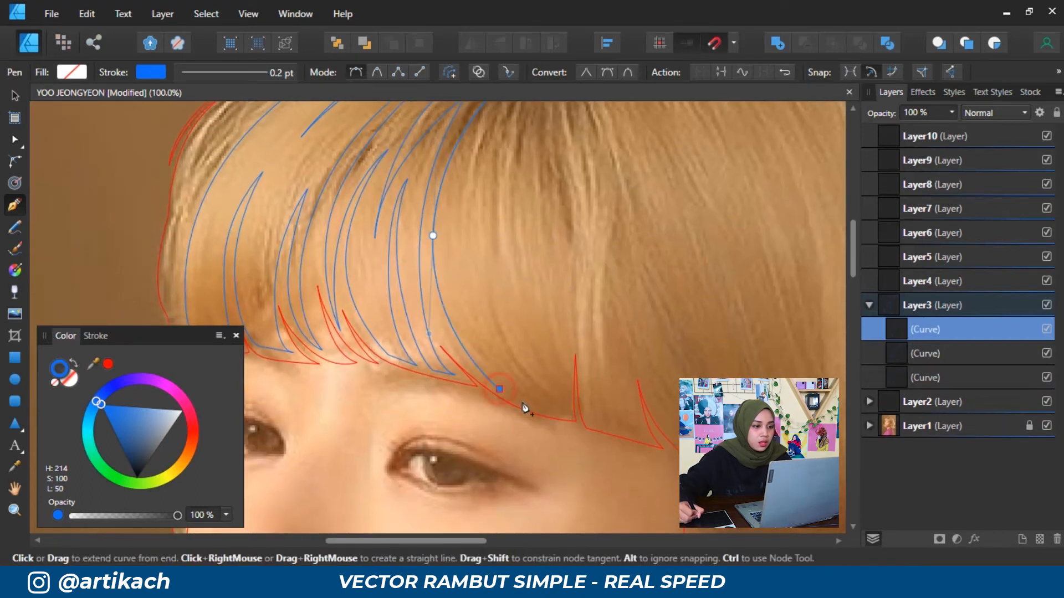
# Draw the two narrow pointed gaps of the third outline along the fringe above the far eye.
pyautogui.moveTo(467, 295); pyautogui.dragTo(465, 235)
pyautogui.click(478, 204)
pyautogui.moveTo(487, 329); pyautogui.dragTo(505, 400)
pyautogui.click(503, 210)
pyautogui.moveTo(507, 328); pyautogui.dragTo(518, 339)
pyautogui.moveTo(573, 304); pyautogui.dragTo(559, 398)
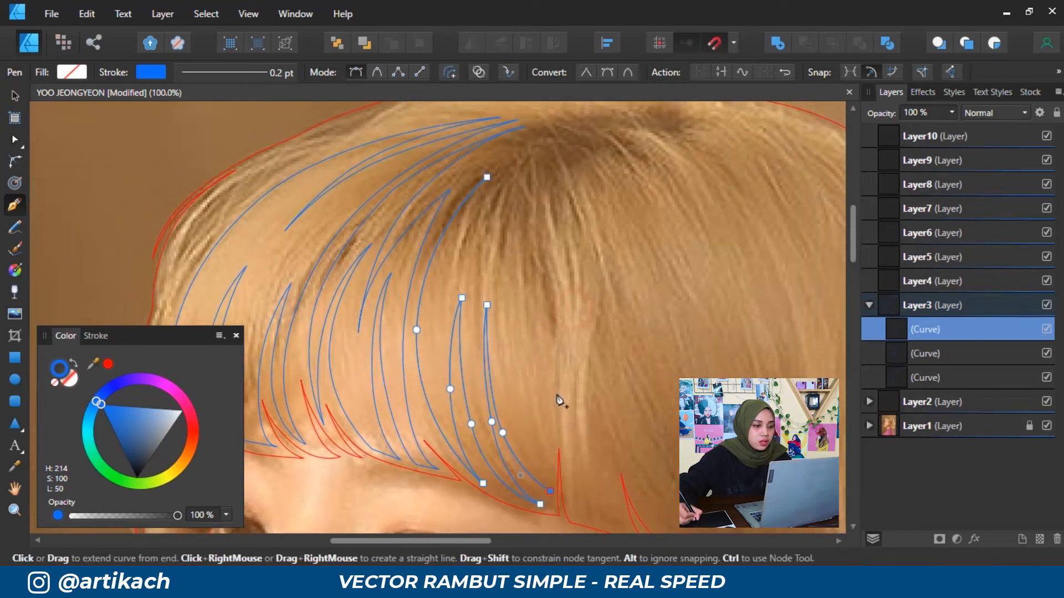
# Trace the third outline up to the crown and draw its first two downward-pointing strands.
pyautogui.moveTo(540, 306); pyautogui.dragTo(535, 221)
pyautogui.click(540, 171)
pyautogui.moveTo(519, 276); pyautogui.dragTo(520, 317)
pyautogui.click(524, 396)
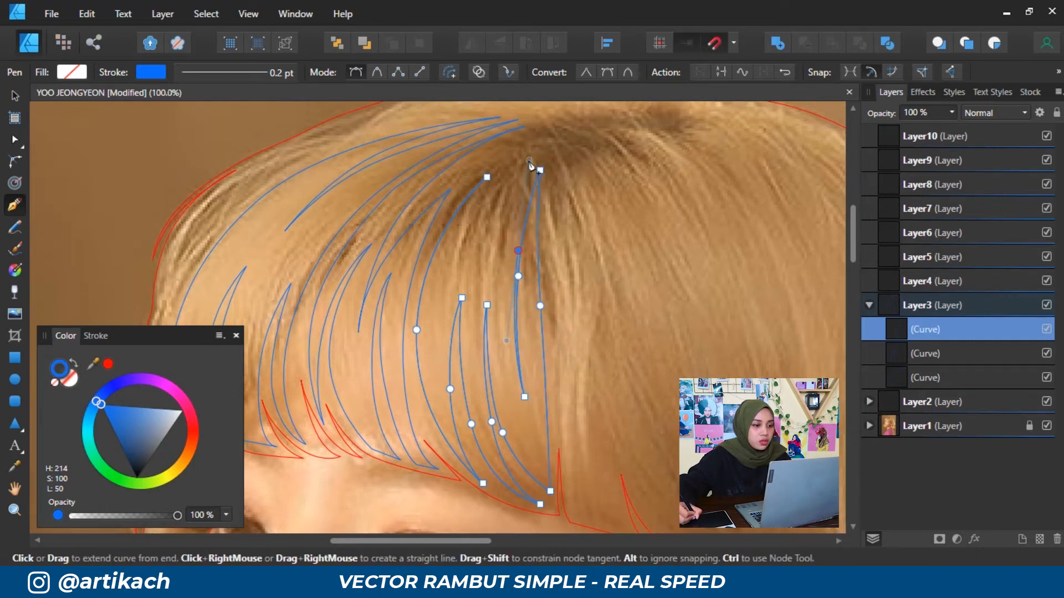
pyautogui.moveTo(487, 227); pyautogui.dragTo(472, 268)
pyautogui.click(468, 323)
# Draw the last downward-pointing strand below the crown and close the third outline at its starting node.
pyautogui.moveTo(478, 222); pyautogui.dragTo(495, 178)
pyautogui.click(518, 153)
pyautogui.moveTo(450, 265); pyautogui.dragTo(431, 326)
pyautogui.click(436, 373)
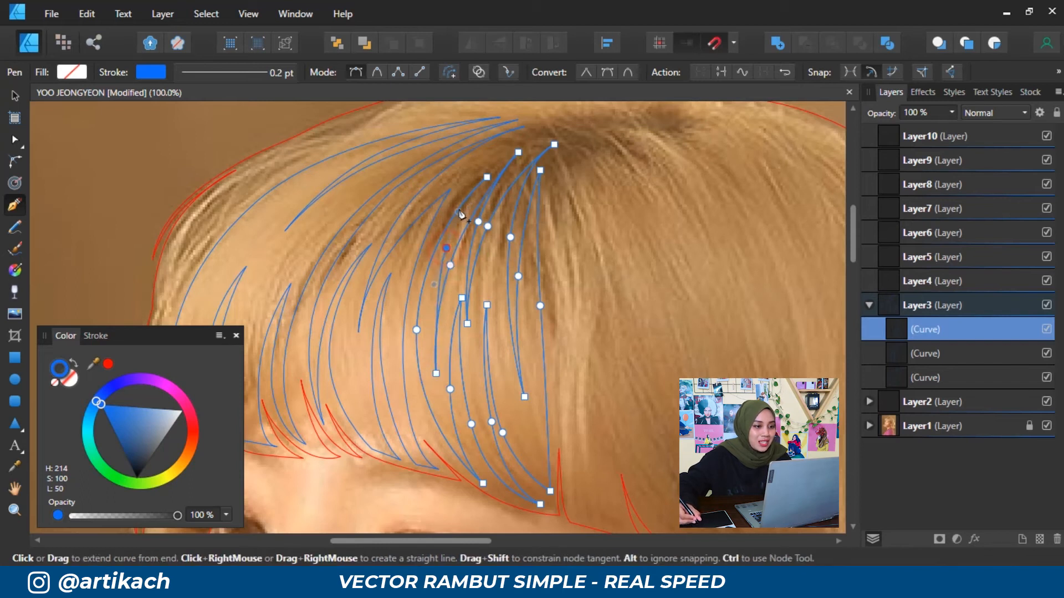
pyautogui.click(486, 178)
pyautogui.moveTo(507, 233); pyautogui.dragTo(445, 248)
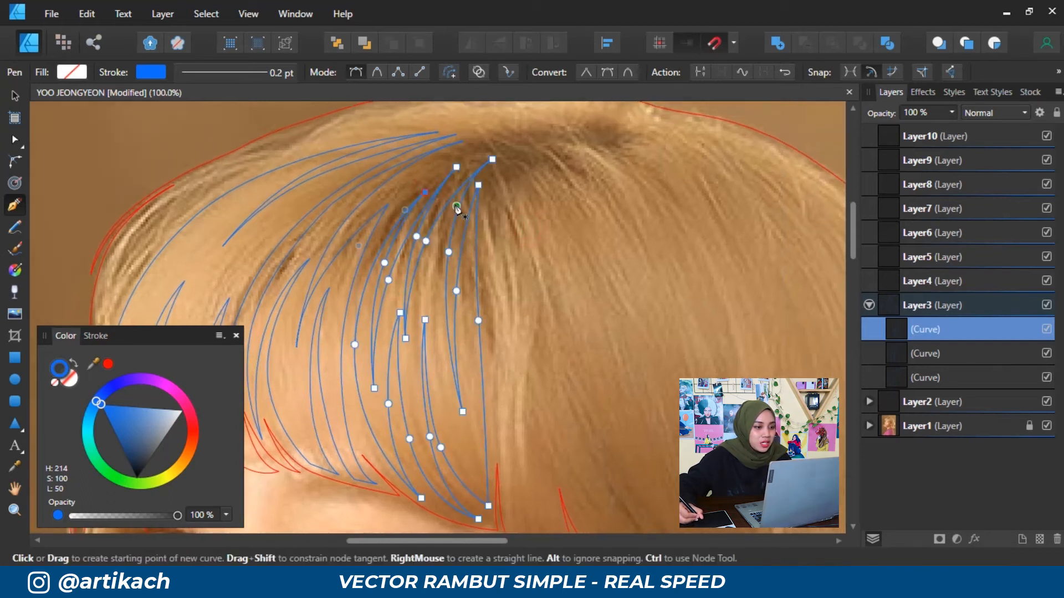
# Start a fourth outline below the crown, trace it down to the fringe edge, and draw its narrow upward-pointing gap.
pyautogui.scroll(-3, 488, 201)
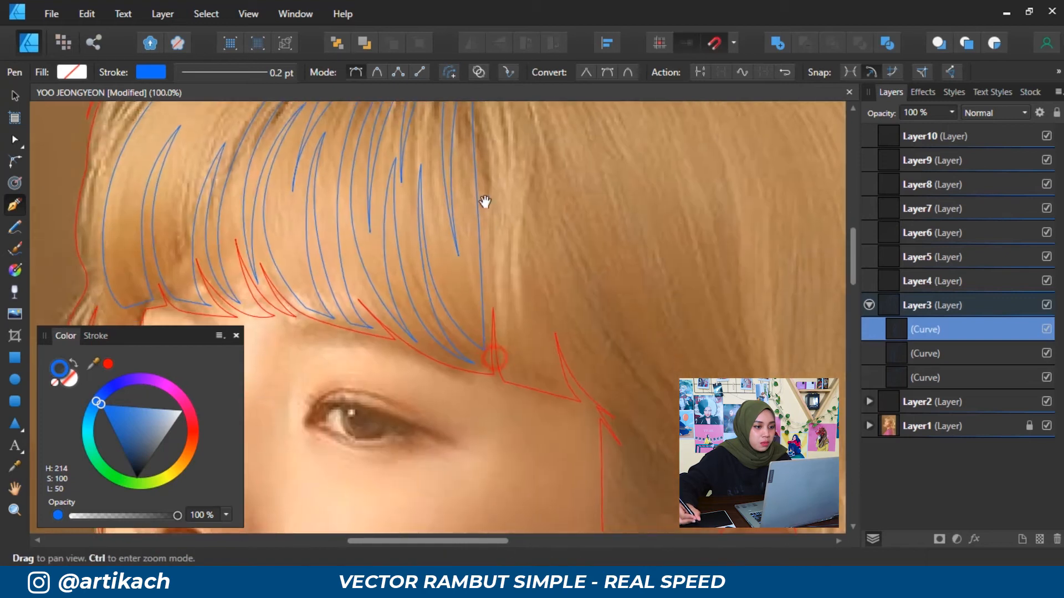
pyautogui.moveTo(501, 256); pyautogui.dragTo(499, 344)
pyautogui.click(512, 374)
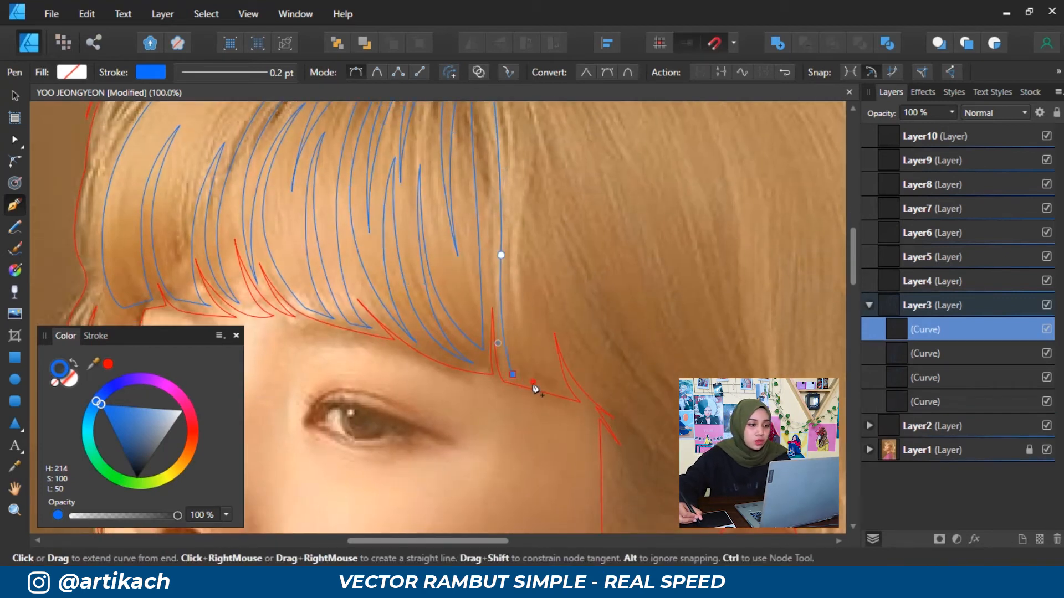
pyautogui.click(533, 383)
pyautogui.moveTo(528, 304); pyautogui.dragTo(527, 365)
pyautogui.moveTo(523, 325); pyautogui.dragTo(531, 236)
pyautogui.click(520, 182)
pyautogui.moveTo(530, 336); pyautogui.dragTo(524, 404)
pyautogui.moveTo(549, 354); pyautogui.dragTo(550, 410)
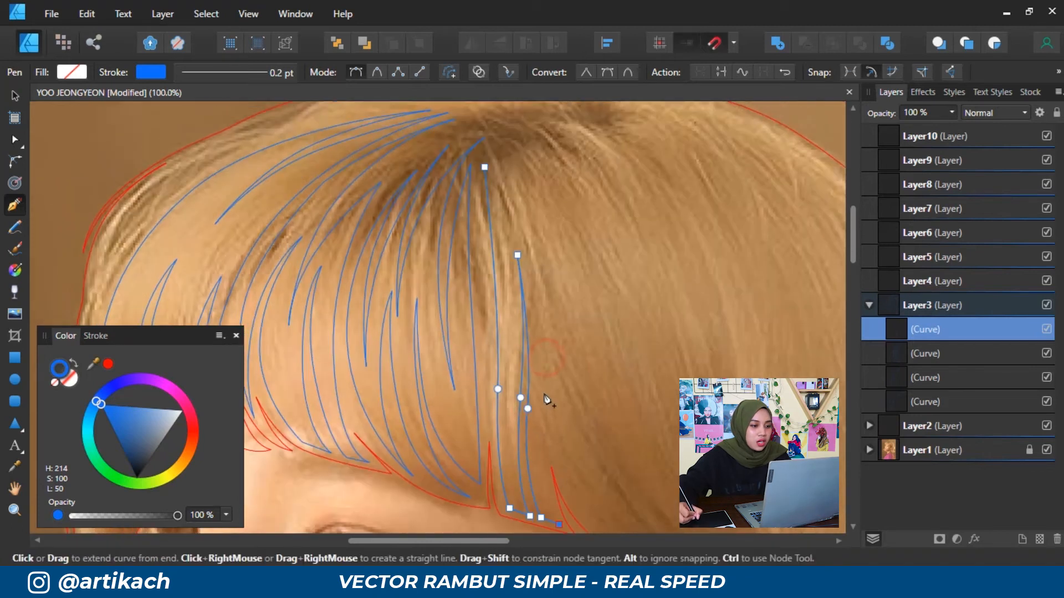
# Trace the fourth outline back up to the crown, add a short downward-pointing strand, and close it at its starting node.
pyautogui.moveTo(561, 295); pyautogui.dragTo(538, 367)
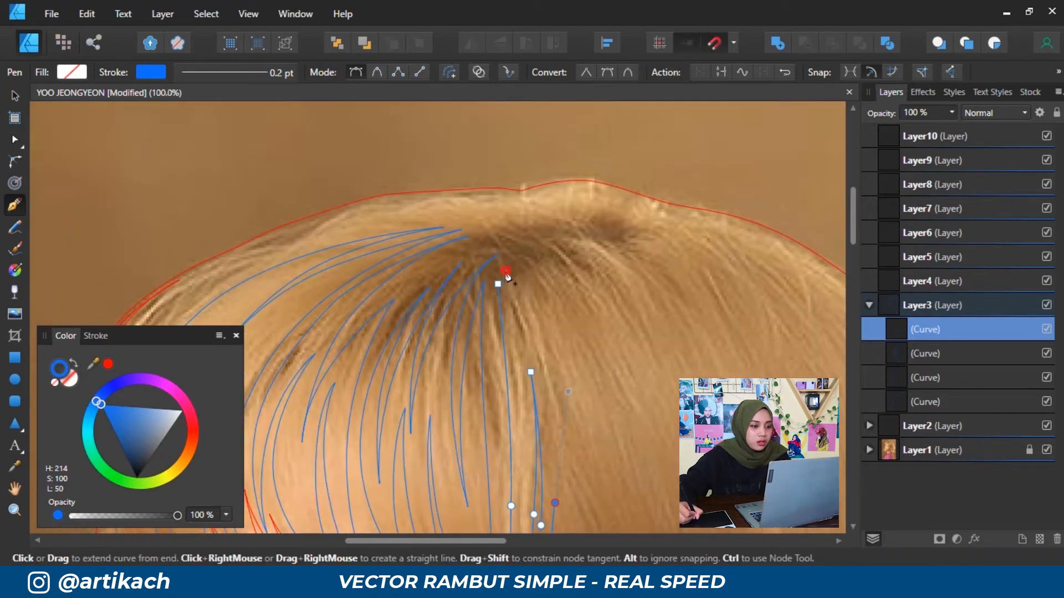
pyautogui.click(524, 353)
pyautogui.click(497, 283)
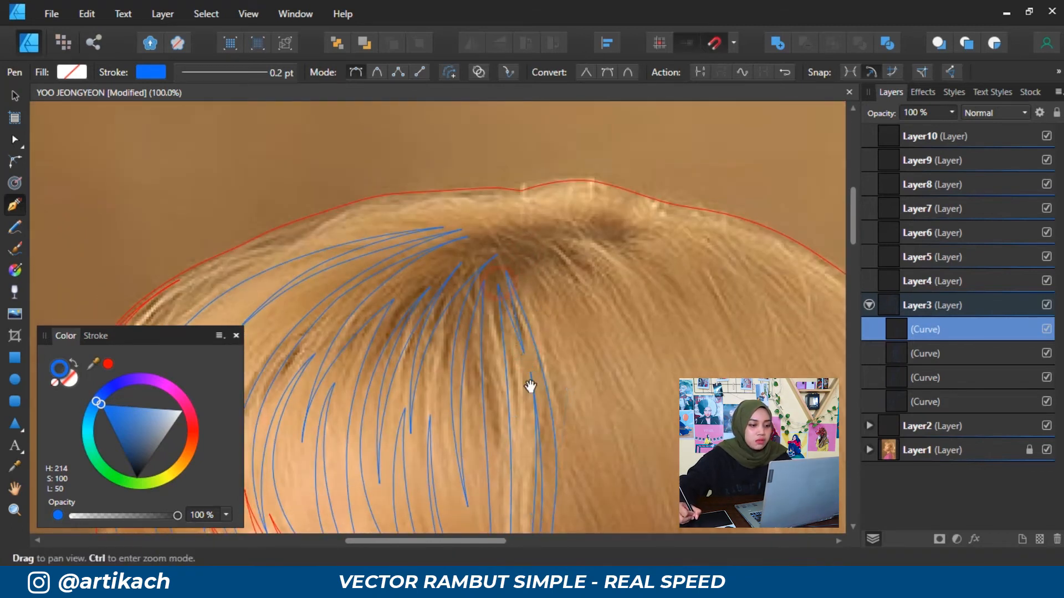
# Start a fifth outline below the crown, sweep it down to a tip above the ear, and trace back along its pointed gap.
pyautogui.moveTo(535, 385); pyautogui.dragTo(491, 270)
pyautogui.click(471, 156)
pyautogui.moveTo(522, 341); pyautogui.dragTo(530, 425)
pyautogui.moveTo(535, 467); pyautogui.dragTo(432, 284)
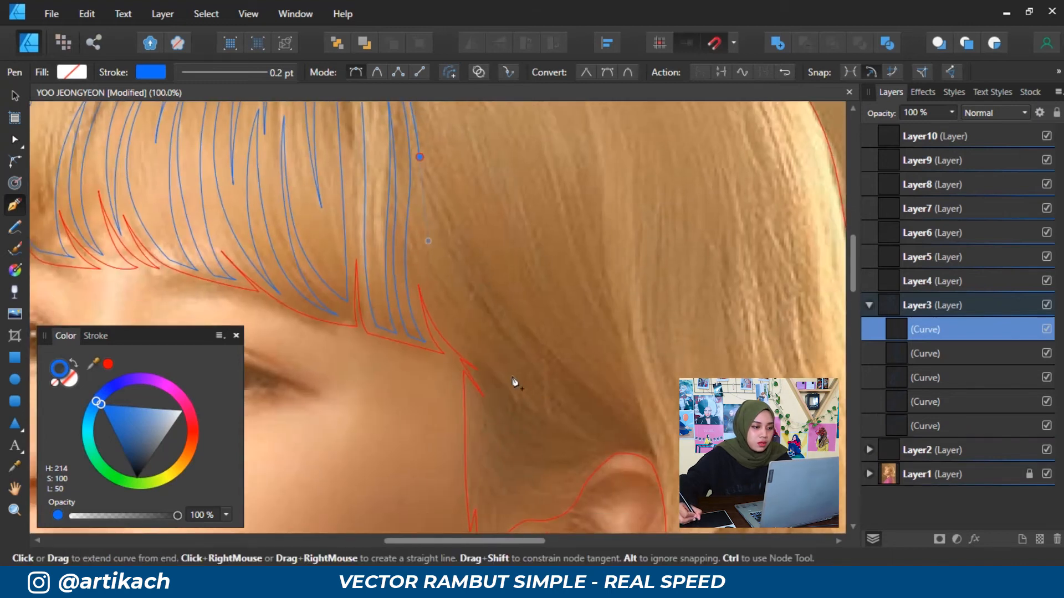
pyautogui.click(630, 445)
pyautogui.moveTo(558, 415); pyautogui.dragTo(574, 454)
pyautogui.moveTo(525, 381); pyautogui.dragTo(497, 312)
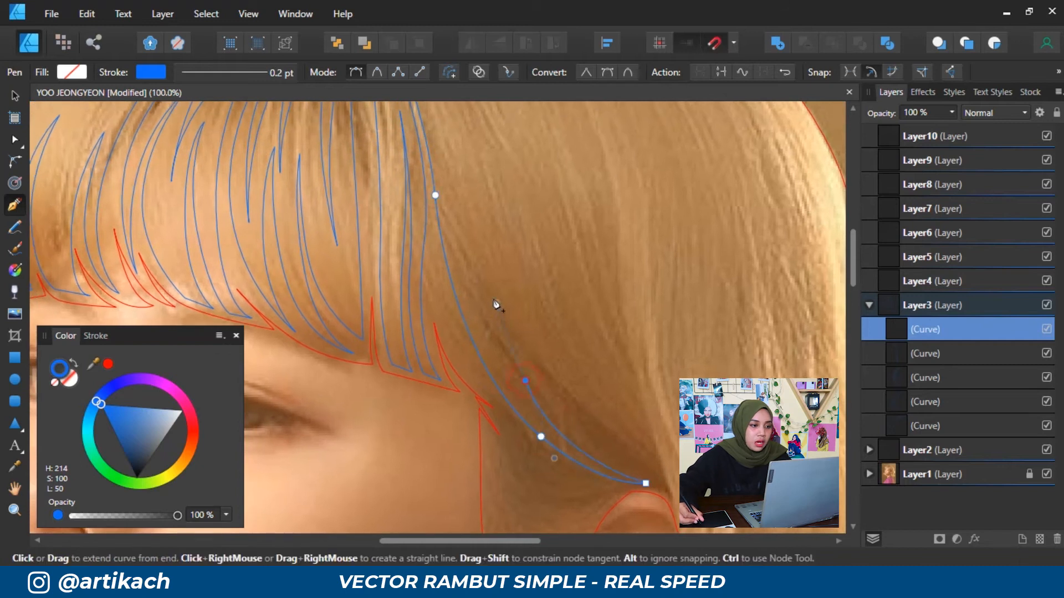
# Trace the fifth outline from above the ear up to the crown and draw its first long downward-pointing strand.
pyautogui.press('space')
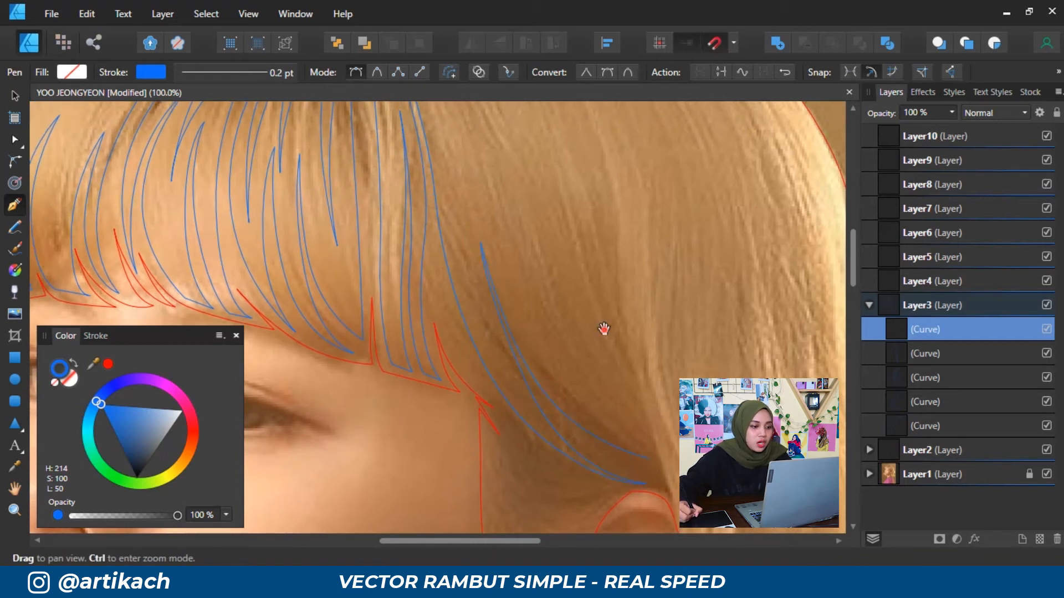
pyautogui.moveTo(611, 344); pyautogui.dragTo(617, 468)
pyautogui.press('space')
pyautogui.moveTo(512, 135); pyautogui.dragTo(457, 231)
pyautogui.click(439, 238)
pyautogui.moveTo(533, 317); pyautogui.dragTo(540, 328)
pyautogui.moveTo(586, 470); pyautogui.dragTo(590, 530)
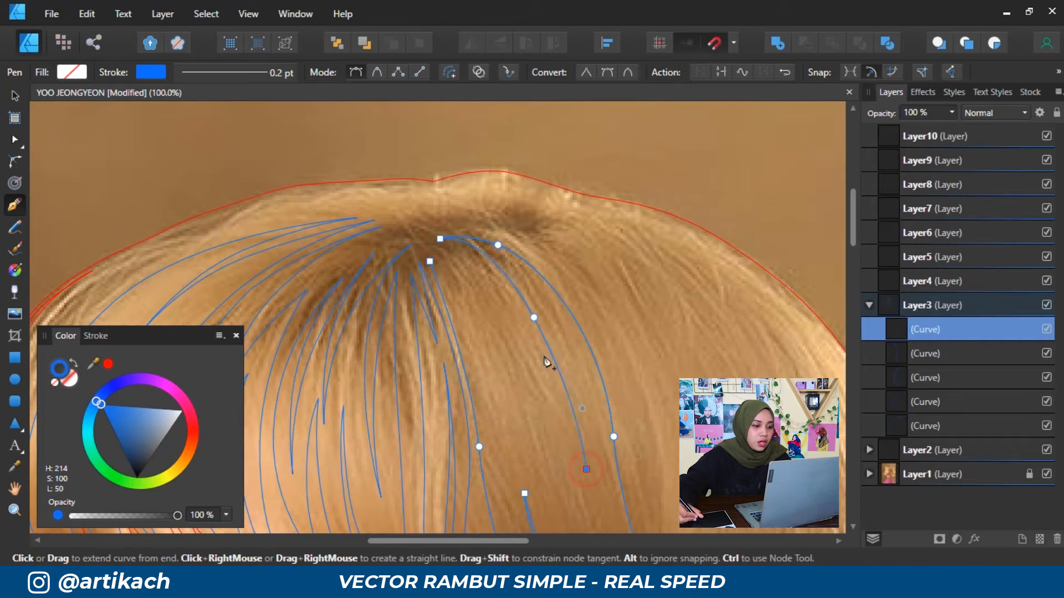
pyautogui.click(458, 254)
# Draw the remaining downward-pointing strands of the fifth outline below the crown and close the shape.
pyautogui.press('space')
pyautogui.moveTo(506, 356); pyautogui.dragTo(493, 222)
pyautogui.moveTo(525, 291); pyautogui.dragTo(558, 423)
pyautogui.click(593, 461)
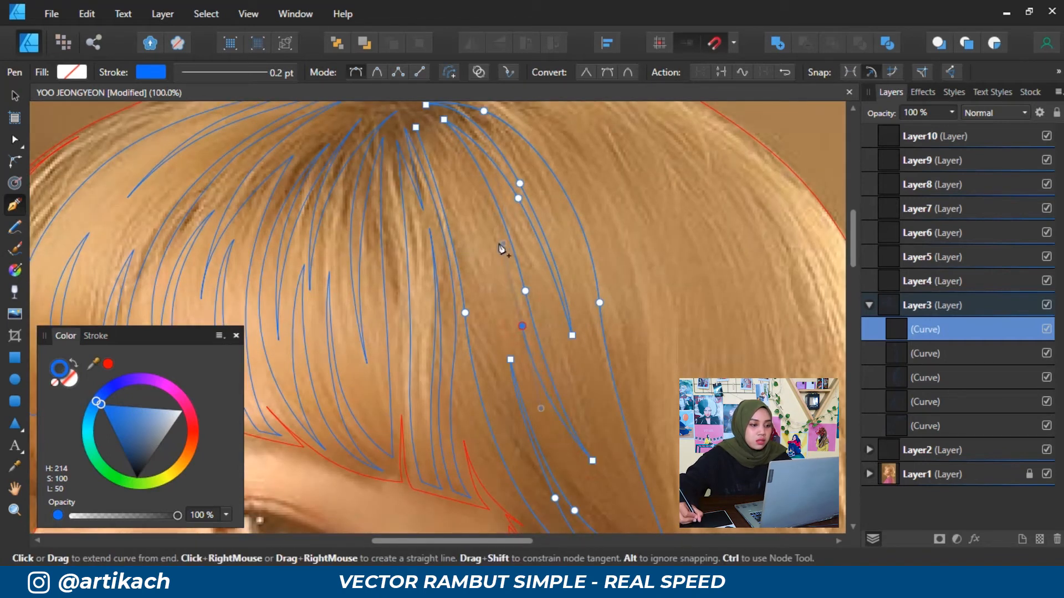
pyautogui.press('space')
pyautogui.moveTo(469, 178); pyautogui.dragTo(509, 341)
pyautogui.click(463, 283)
pyautogui.moveTo(511, 394); pyautogui.dragTo(522, 441)
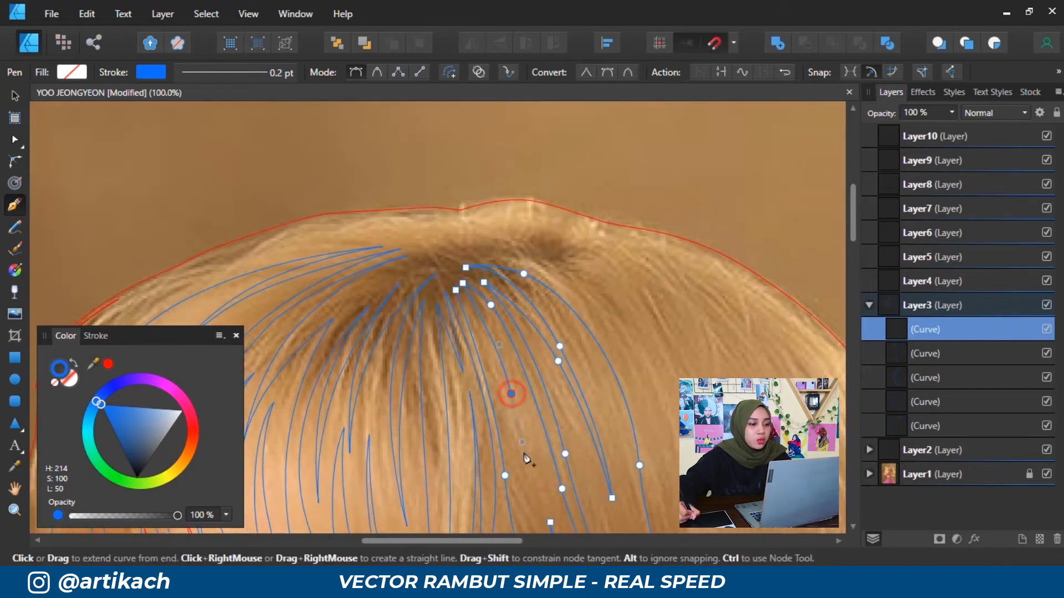
# Start a sixth outline beside the crown, redoing the misplaced node, and trace it to a tip near the head's upper contour.
pyautogui.press('space')
pyautogui.moveTo(446, 296); pyautogui.dragTo(648, 306)
pyautogui.moveTo(638, 257); pyautogui.dragTo(585, 251)
pyautogui.moveTo(463, 266)
pyautogui.mouseDown()
pyautogui.moveTo(487, 256)
pyautogui.moveTo(447, 276)
pyautogui.mouseUp()
pyautogui.hotkey('ctrl', 'z')
pyautogui.click(626, 257)
pyautogui.click(405, 292)
# Trace the sixth outline back along the head's upper contour, draw its short pointed ends beside the crown, and close it.
pyautogui.moveTo(580, 237); pyautogui.dragTo(663, 239)
pyautogui.click(698, 244)
pyautogui.click(658, 248)
pyautogui.click(618, 243)
pyautogui.hotkey('ctrl', 'z')
pyautogui.click(610, 245)
pyautogui.click(640, 258)
pyautogui.click(625, 258)
# Start a seventh outline at the crown and trace it past the fringe down to a pointed tip behind the ear.
pyautogui.press('space')
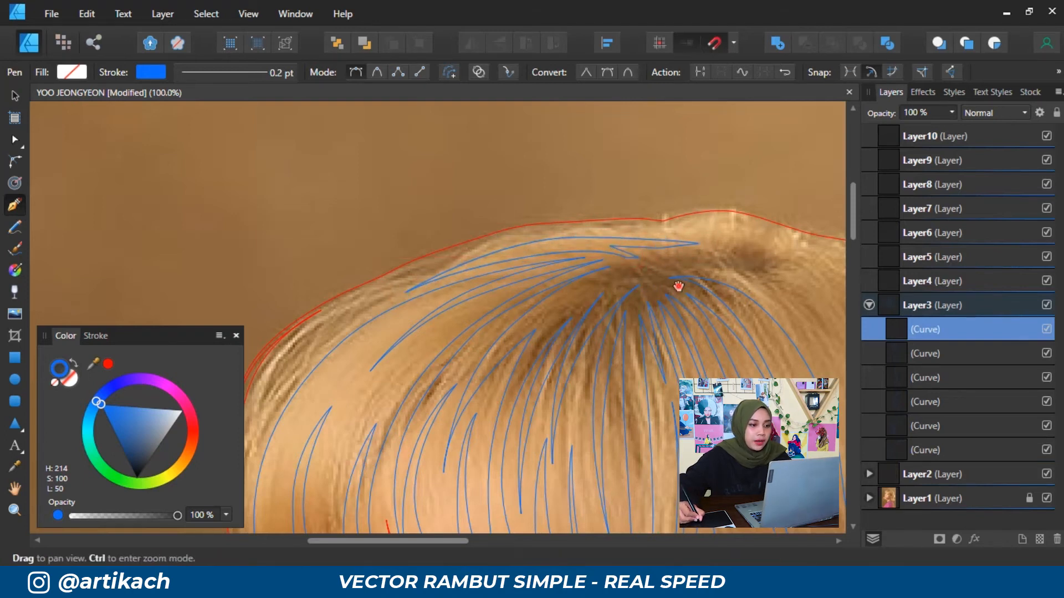
pyautogui.moveTo(748, 277); pyautogui.dragTo(630, 275)
pyautogui.press('space')
pyautogui.moveTo(657, 329); pyautogui.dragTo(540, 242)
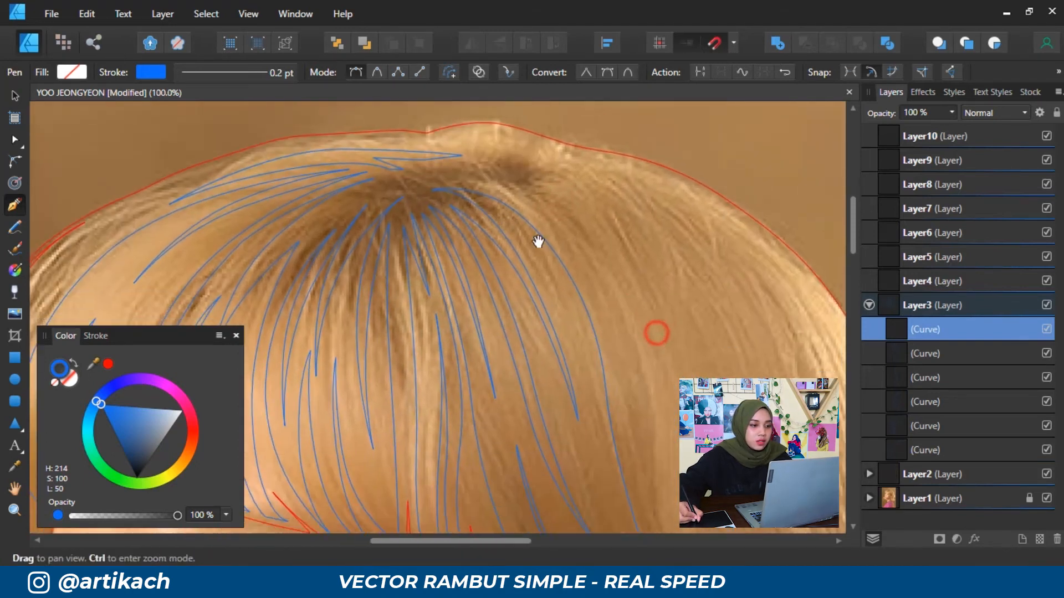
pyautogui.click(505, 188)
pyautogui.press('space')
pyautogui.moveTo(640, 396); pyautogui.dragTo(526, 214)
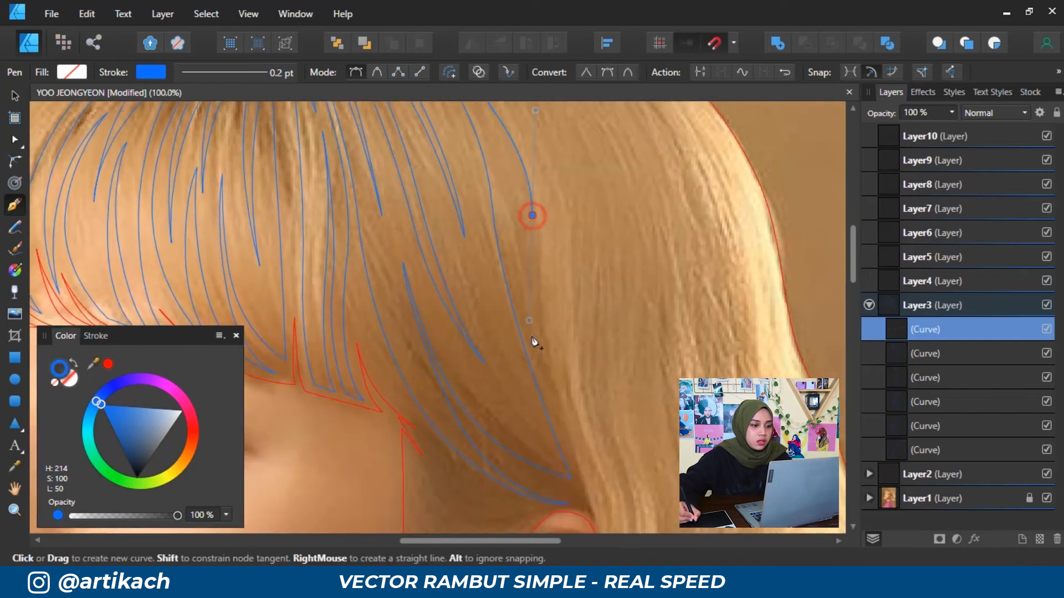
pyautogui.moveTo(529, 317); pyautogui.dragTo(553, 379)
pyautogui.press('space')
pyautogui.moveTo(609, 528); pyautogui.dragTo(527, 330)
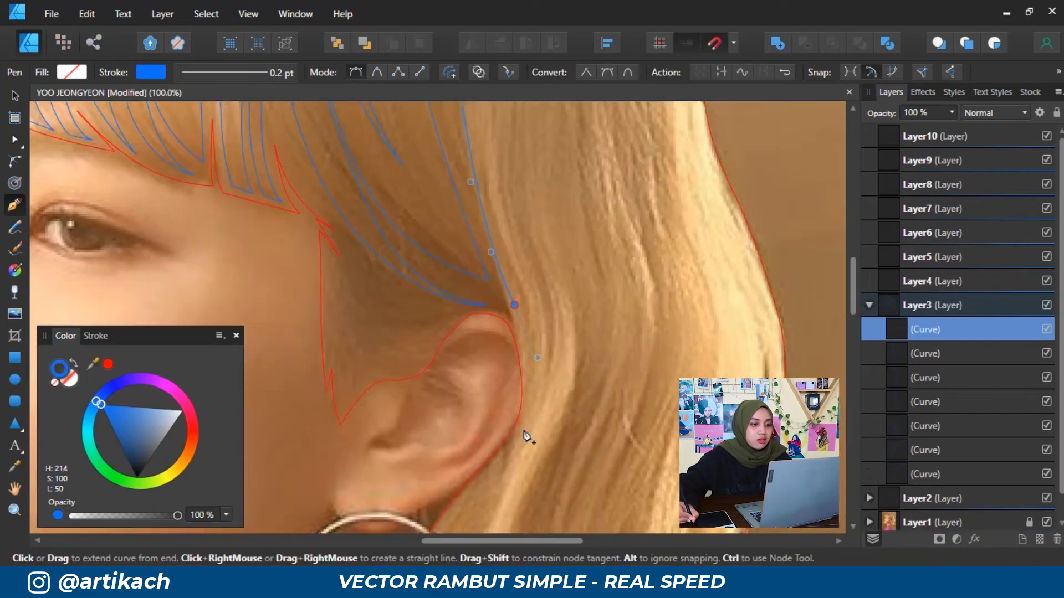
pyautogui.click(505, 497)
# Trace the seventh outline back up to the crown, add one downward-pointing strand, and close it at its starting node.
pyautogui.press('space')
pyautogui.moveTo(499, 124); pyautogui.dragTo(538, 190)
pyautogui.press('space')
pyautogui.moveTo(499, 216); pyautogui.dragTo(511, 432)
pyautogui.moveTo(469, 268); pyautogui.dragTo(419, 225)
pyautogui.click(368, 222)
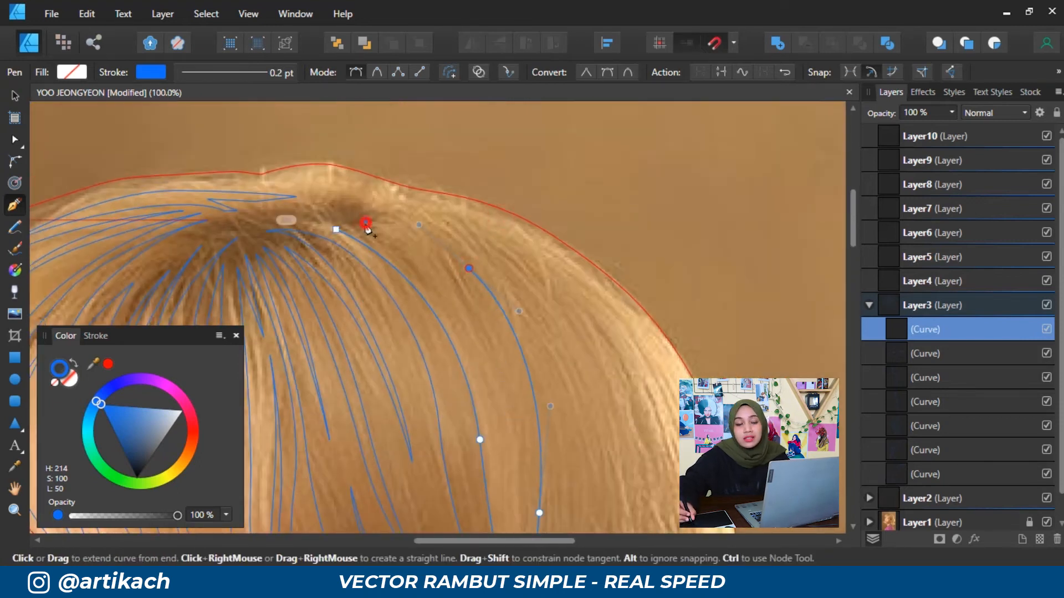
pyautogui.click(509, 410)
pyautogui.click(336, 229)
# Start an eighth outline near the crown and trace it down behind the ear to a tip in the lower hair.
pyautogui.press('space')
pyautogui.moveTo(532, 351); pyautogui.dragTo(500, 205)
pyautogui.moveTo(516, 254); pyautogui.dragTo(553, 408)
pyautogui.press('space')
pyautogui.moveTo(516, 438); pyautogui.dragTo(447, 212)
pyautogui.moveTo(503, 311); pyautogui.dragTo(507, 326)
pyautogui.press('space')
pyautogui.moveTo(518, 434); pyautogui.dragTo(525, 309)
pyautogui.press('space')
pyautogui.moveTo(520, 509); pyautogui.dragTo(528, 404)
pyautogui.click(617, 385)
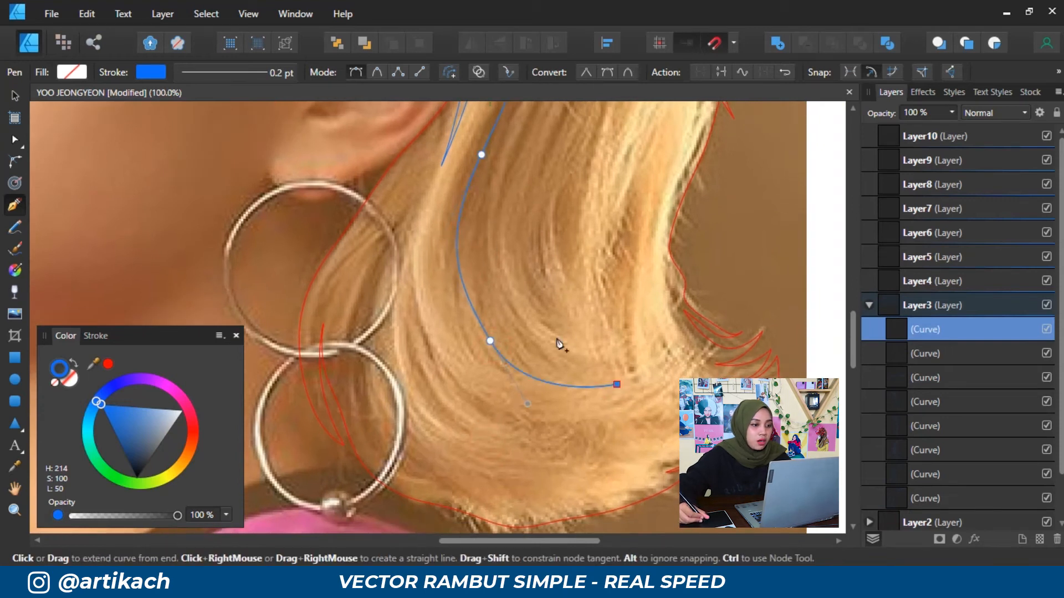
# Draw the long upward-pointing gap and second tip at the lower end of the eighth outline.
pyautogui.press('space')
pyautogui.moveTo(539, 337); pyautogui.dragTo(534, 435)
pyautogui.moveTo(498, 385); pyautogui.dragTo(480, 277)
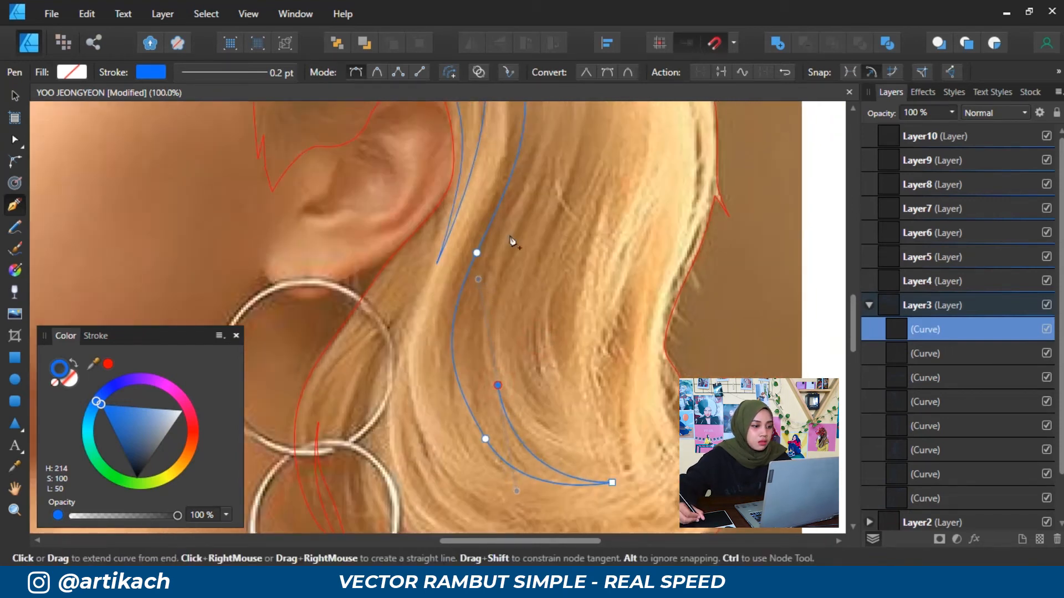
pyautogui.click(604, 458)
# Trace the eighth outline from its second lower tip up along the hair to the crown.
pyautogui.press('space')
pyautogui.moveTo(592, 379); pyautogui.dragTo(589, 435)
pyautogui.moveTo(556, 334); pyautogui.dragTo(571, 277)
pyautogui.press('space')
pyautogui.moveTo(592, 132); pyautogui.dragTo(560, 377)
pyautogui.moveTo(544, 284); pyautogui.dragTo(510, 231)
pyautogui.press('space')
pyautogui.moveTo(484, 164); pyautogui.dragTo(527, 387)
pyautogui.moveTo(540, 264); pyautogui.dragTo(555, 370)
pyautogui.press('space')
pyautogui.moveTo(451, 280); pyautogui.dragTo(417, 273)
pyautogui.click(370, 255)
# Draw a downward-pointing strand below the crown and close the eighth outline.
pyautogui.moveTo(526, 370); pyautogui.dragTo(566, 457)
pyautogui.click(552, 491)
pyautogui.moveTo(488, 338); pyautogui.dragTo(424, 276)
pyautogui.click(359, 269)
# Start a ninth outline near the crown and trace it down the outer hair, redoing one misplaced node.
pyautogui.press('space')
pyautogui.moveTo(496, 394); pyautogui.dragTo(382, 269)
pyautogui.click(423, 205)
pyautogui.press('space')
pyautogui.moveTo(478, 344); pyautogui.dragTo(419, 216)
pyautogui.press('space')
pyautogui.moveTo(456, 331); pyautogui.dragTo(476, 376)
pyautogui.hotkey('ctrl', 'z')
pyautogui.moveTo(451, 455); pyautogui.dragTo(453, 253)
pyautogui.moveTo(441, 301); pyautogui.dragTo(377, 421)
# Draw the lower end of the ninth outline with two tips and a long pointed gap near the flipped hair ends.
pyautogui.moveTo(441, 471); pyautogui.dragTo(427, 302)
pyautogui.moveTo(418, 318); pyautogui.dragTo(478, 454)
pyautogui.click(504, 357)
pyautogui.click(475, 227)
pyautogui.moveTo(447, 387); pyautogui.dragTo(472, 434)
pyautogui.click(569, 456)
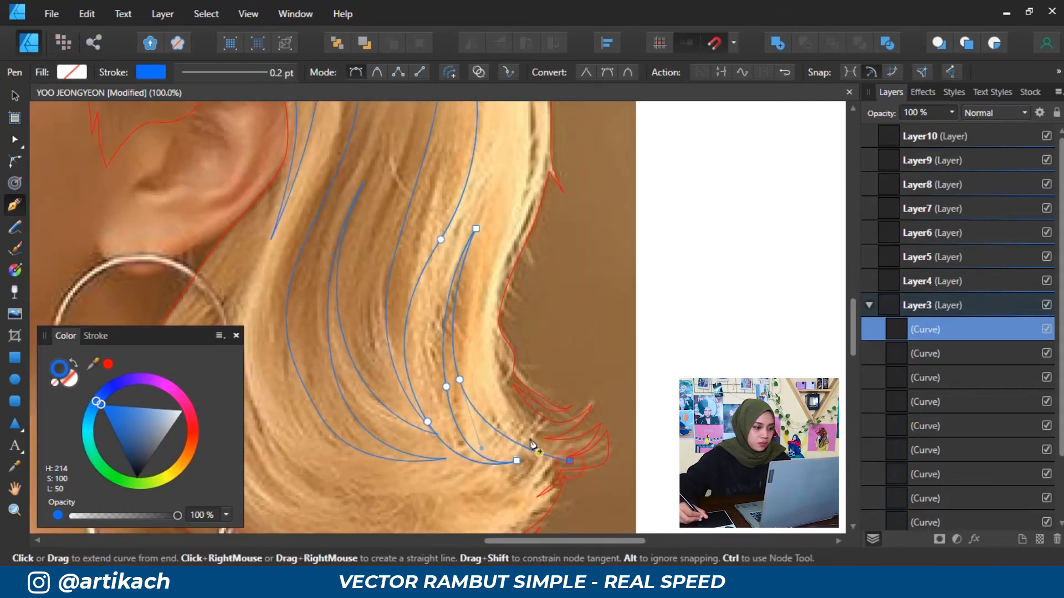
# Trace the ninth outline up beside the hair's outer contour and draw a pointed strand there.
pyautogui.moveTo(482, 369); pyautogui.dragTo(488, 291)
pyautogui.moveTo(494, 251); pyautogui.dragTo(484, 406)
pyautogui.moveTo(521, 288); pyautogui.dragTo(519, 256)
pyautogui.moveTo(501, 231); pyautogui.dragTo(522, 410)
pyautogui.click(477, 278)
pyautogui.moveTo(532, 394); pyautogui.dragTo(538, 425)
pyautogui.click(539, 458)
pyautogui.moveTo(532, 354); pyautogui.dragTo(506, 301)
# Trace the ninth outline up to the crown, add its last downward-pointing strand, and close the shape.
pyautogui.moveTo(474, 219); pyautogui.dragTo(526, 378)
pyautogui.moveTo(515, 333); pyautogui.dragTo(475, 259)
pyautogui.moveTo(523, 388); pyautogui.dragTo(472, 257)
pyautogui.moveTo(475, 277); pyautogui.dragTo(478, 378)
pyautogui.click(489, 411)
pyautogui.moveTo(465, 314); pyautogui.dragTo(454, 288)
pyautogui.click(388, 194)
# Start a tenth outline in the wavy hair behind the ear and trace its long edge down to a tip.
pyautogui.moveTo(415, 454); pyautogui.dragTo(458, 211)
pyautogui.moveTo(487, 516); pyautogui.dragTo(484, 250)
pyautogui.click(565, 132)
pyautogui.moveTo(563, 266); pyautogui.dragTo(555, 296)
pyautogui.moveTo(496, 392); pyautogui.dragTo(491, 415)
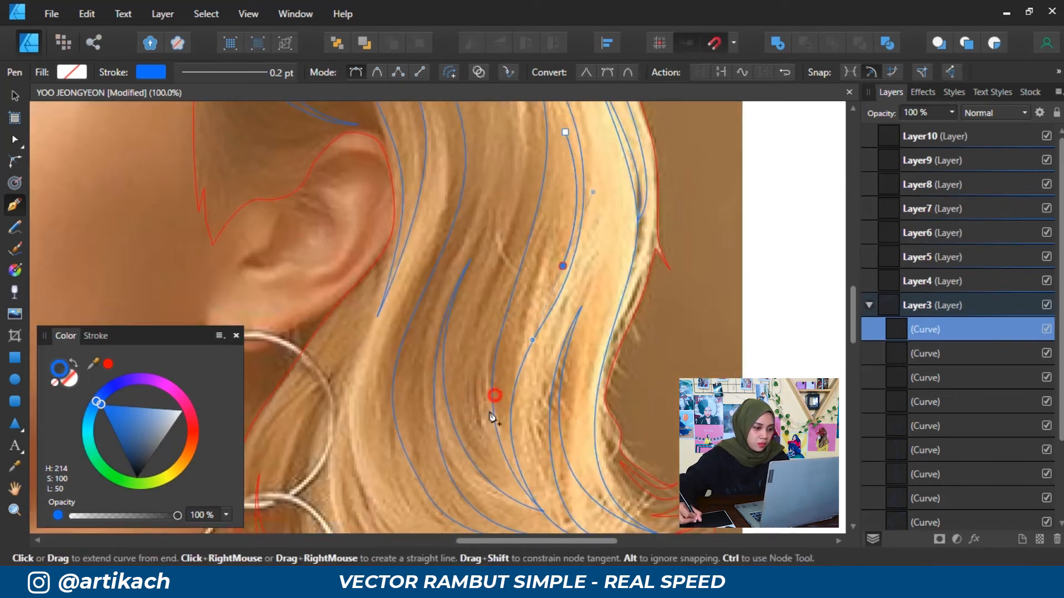
pyautogui.click(505, 473)
# Trace the tenth outline back up, draw its shorter second strand, and close it at its starting node.
pyautogui.moveTo(497, 317); pyautogui.dragTo(515, 288)
pyautogui.click(550, 166)
pyautogui.moveTo(551, 245); pyautogui.dragTo(538, 284)
pyautogui.click(518, 317)
pyautogui.moveTo(566, 209); pyautogui.dragTo(568, 173)
pyautogui.click(565, 132)
# Draw an eleventh, crescent-shaped outline curving from behind the earlobe to the lower hair ends and back, and close it.
pyautogui.moveTo(515, 377); pyautogui.dragTo(560, 261)
pyautogui.click(447, 169)
pyautogui.click(639, 391)
pyautogui.moveTo(511, 440); pyautogui.dragTo(418, 402)
pyautogui.moveTo(405, 243); pyautogui.dragTo(483, 368)
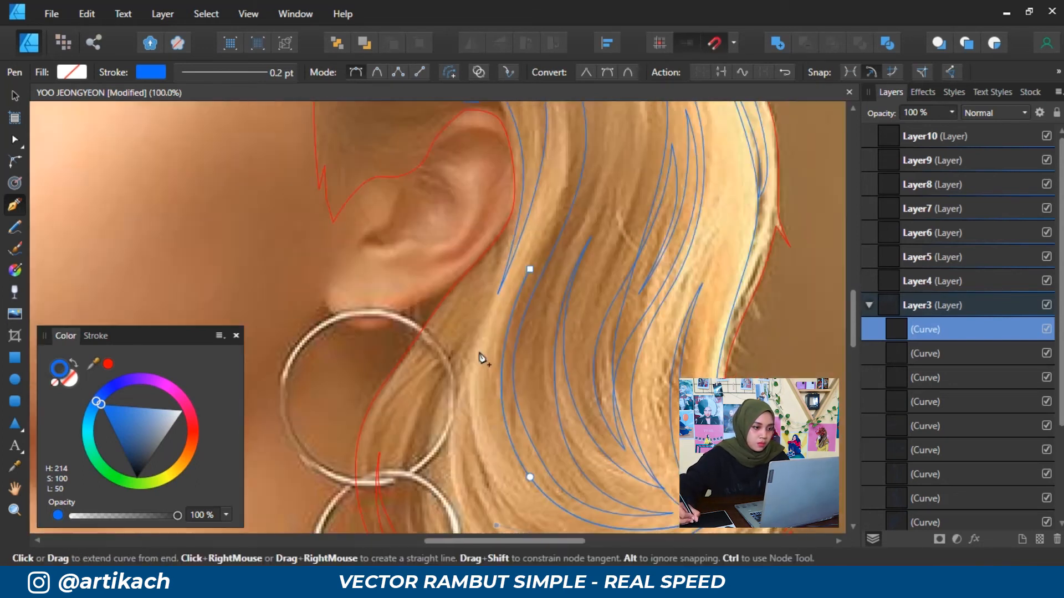
pyautogui.click(560, 192)
pyautogui.click(530, 269)
# Trace an outline from a point beside the earrings around the lower curl to the hair ends, including its upward-pointing strands.
pyautogui.moveTo(465, 445); pyautogui.dragTo(468, 256)
pyautogui.click(465, 224)
pyautogui.moveTo(549, 374); pyautogui.dragTo(646, 429)
pyautogui.click(747, 329)
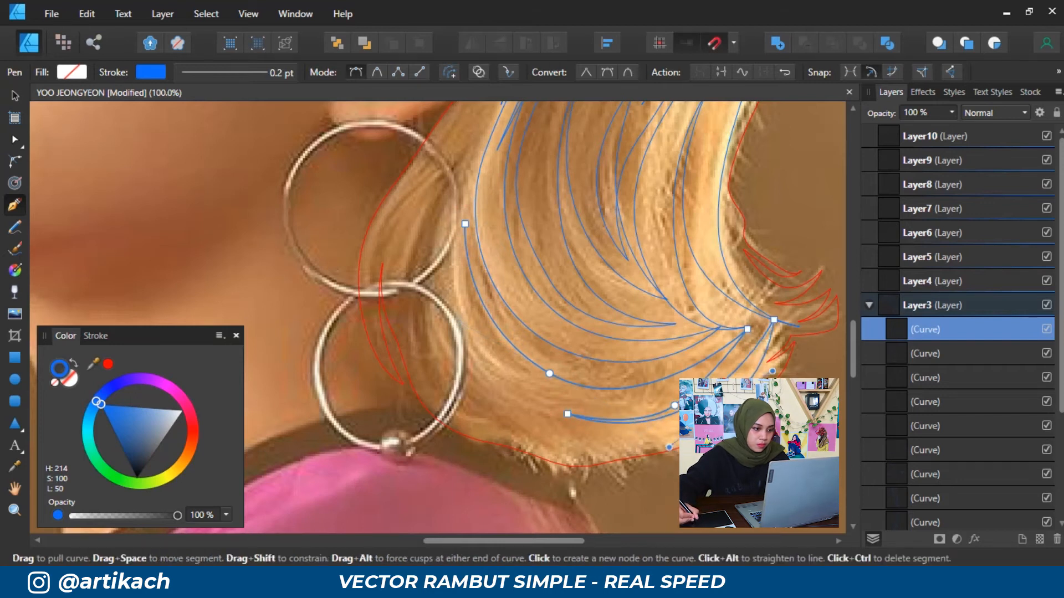
pyautogui.moveTo(420, 337); pyautogui.dragTo(474, 469)
pyautogui.moveTo(508, 315); pyautogui.dragTo(536, 250)
pyautogui.click(551, 214)
# Draw an outline with two downward-pointing strands in the hair right behind the hoop earrings and close it.
pyautogui.moveTo(501, 401); pyautogui.dragTo(525, 505)
pyautogui.click(562, 516)
pyautogui.moveTo(521, 357); pyautogui.dragTo(559, 247)
pyautogui.moveTo(528, 273); pyautogui.dragTo(558, 155)
pyautogui.click(558, 142)
pyautogui.moveTo(495, 308)
pyautogui.mouseDown()
pyautogui.moveTo(490, 393)
pyautogui.moveTo(490, 195)
pyautogui.mouseUp()
pyautogui.click(560, 437)
pyautogui.click(558, 142)
# Draw a thin curved outline along the underside of the hair ends above the shoulder.
pyautogui.moveTo(561, 226)
pyautogui.mouseDown()
pyautogui.moveTo(560, 235)
pyautogui.moveTo(490, 194)
pyautogui.mouseUp()
pyautogui.click(535, 404)
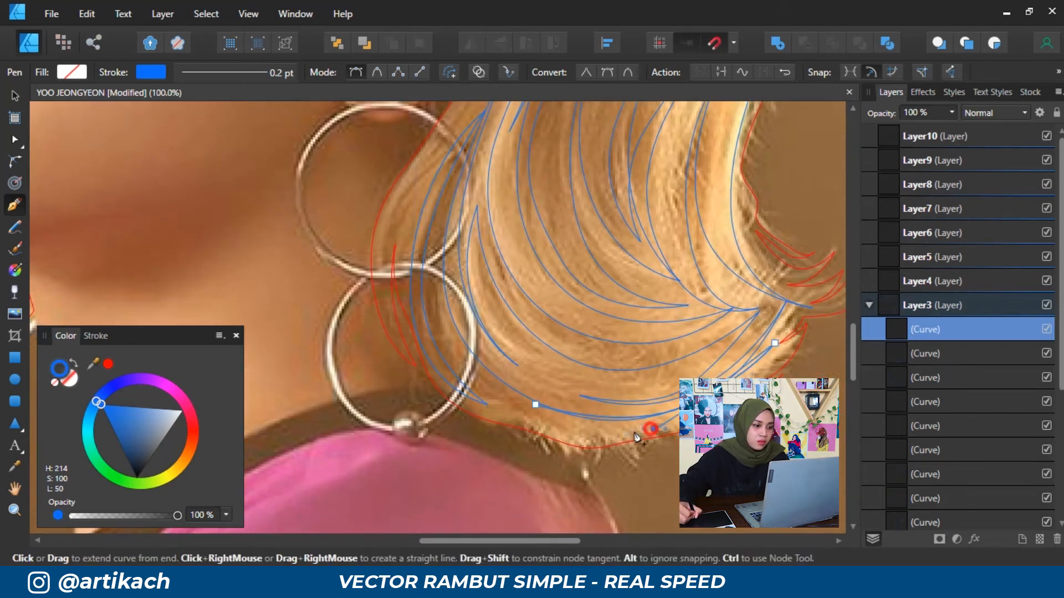
pyautogui.moveTo(536, 406)
pyautogui.mouseDown()
pyautogui.moveTo(441, 328)
pyautogui.moveTo(699, 333)
pyautogui.mouseUp()
# Trace an outline with several pointed strands in the flicked-out hair on the far side of the face and close it.
pyautogui.click(631, 331)
pyautogui.moveTo(574, 373)
pyautogui.mouseDown()
pyautogui.moveTo(540, 385)
pyautogui.moveTo(597, 393)
pyautogui.moveTo(516, 406)
pyautogui.mouseUp()
pyautogui.click(504, 365)
pyautogui.click(617, 365)
pyautogui.click(492, 404)
pyautogui.moveTo(515, 450); pyautogui.dragTo(528, 456)
pyautogui.click(593, 421)
pyautogui.moveTo(557, 451); pyautogui.dragTo(543, 456)
pyautogui.moveTo(608, 417); pyautogui.dragTo(623, 395)
pyautogui.click(632, 331)
# Add a neighbouring outline with short pointed strands to the far-side flicked-out hair and close it at its starting node.
pyautogui.moveTo(602, 454); pyautogui.dragTo(551, 368)
pyautogui.click(589, 299)
pyautogui.click(602, 322)
pyautogui.click(516, 348)
pyautogui.click(602, 352)
pyautogui.click(544, 363)
pyautogui.moveTo(621, 406); pyautogui.dragTo(641, 407)
pyautogui.click(651, 405)
pyautogui.click(602, 322)
# Draw a narrow curved outline along the fringe's outer edge on the far side of the head and close it.
pyautogui.moveTo(613, 365); pyautogui.dragTo(442, 521)
pyautogui.moveTo(522, 116); pyautogui.dragTo(385, 359)
pyautogui.click(509, 230)
pyautogui.click(375, 412)
pyautogui.moveTo(407, 289); pyautogui.dragTo(440, 254)
pyautogui.click(509, 231)
# Draw a slim outline in the lock framing the far side of the face, redo its lower tip, and close it.
pyautogui.moveTo(488, 496); pyautogui.dragTo(511, 294)
pyautogui.moveTo(503, 373); pyautogui.dragTo(523, 283)
pyautogui.click(452, 242)
pyautogui.moveTo(435, 302)
pyautogui.mouseDown()
pyautogui.moveTo(440, 333)
pyautogui.moveTo(424, 290)
pyautogui.mouseUp()
pyautogui.click(425, 366)
pyautogui.hotkey('ctrl', 'z')
pyautogui.click(421, 360)
pyautogui.click(451, 243)
# Trace a strand outline in the sideburn hair between the temple and the ear and close it.
pyautogui.moveTo(840, 332); pyautogui.dragTo(370, 252)
pyautogui.click(468, 284)
pyautogui.moveTo(515, 343); pyautogui.dragTo(540, 345)
pyautogui.click(572, 342)
pyautogui.moveTo(527, 362); pyautogui.dragTo(508, 378)
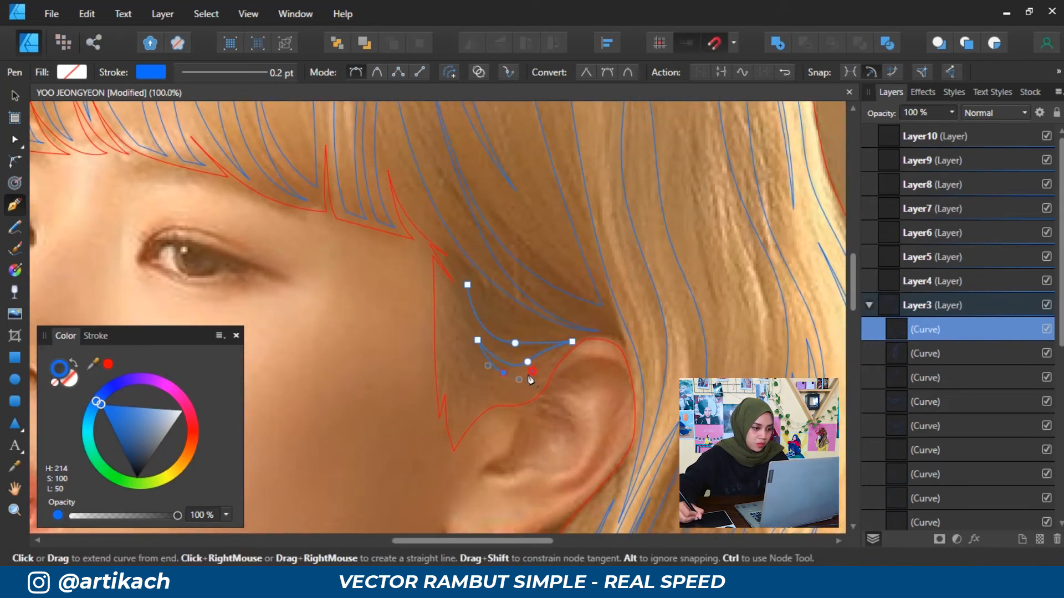
pyautogui.moveTo(455, 300); pyautogui.dragTo(456, 295)
pyautogui.click(457, 279)
pyautogui.click(467, 285)
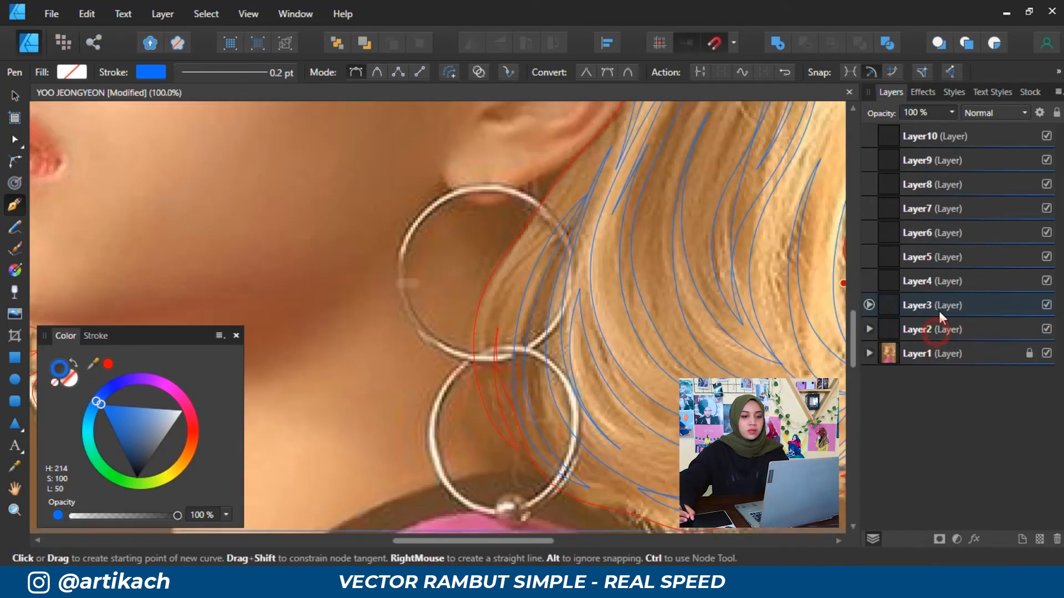
# Inspect the finished hair silhouette and strand outlines over the whole portrait and in close-up.
pyautogui.click(939, 310)
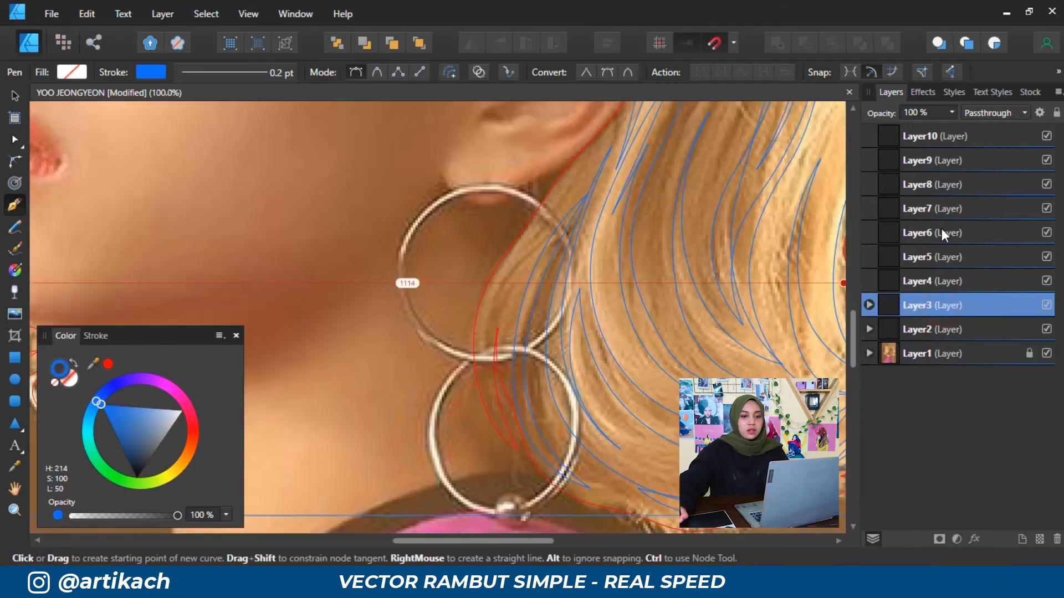
pyautogui.hotkey('ctrl', '0')
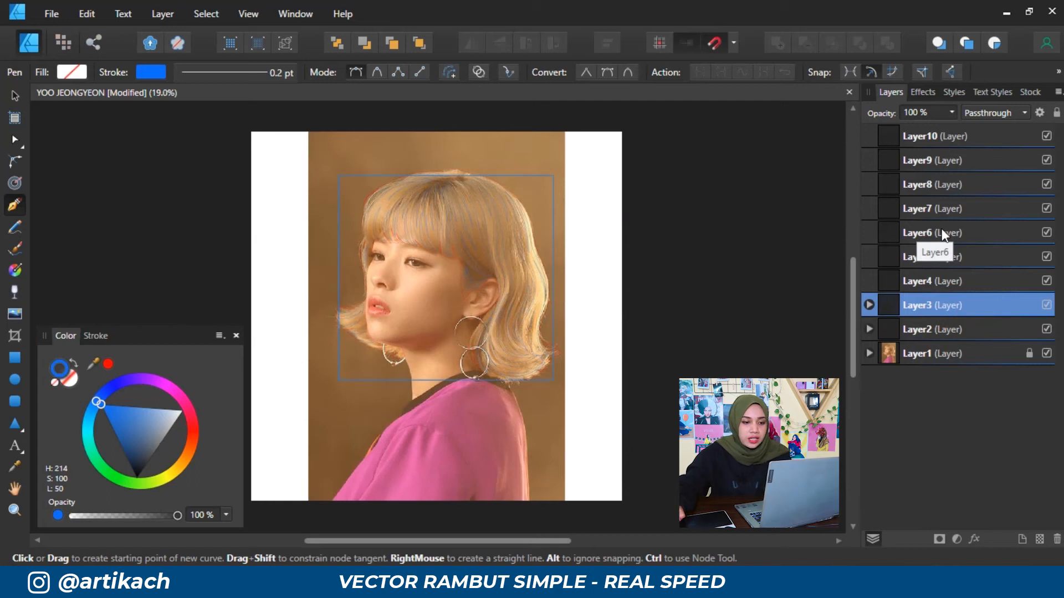
pyautogui.hotkey('ctrl', '+')
pyautogui.hotkey('ctrl', '+')
pyautogui.hotkey('ctrl', '+')
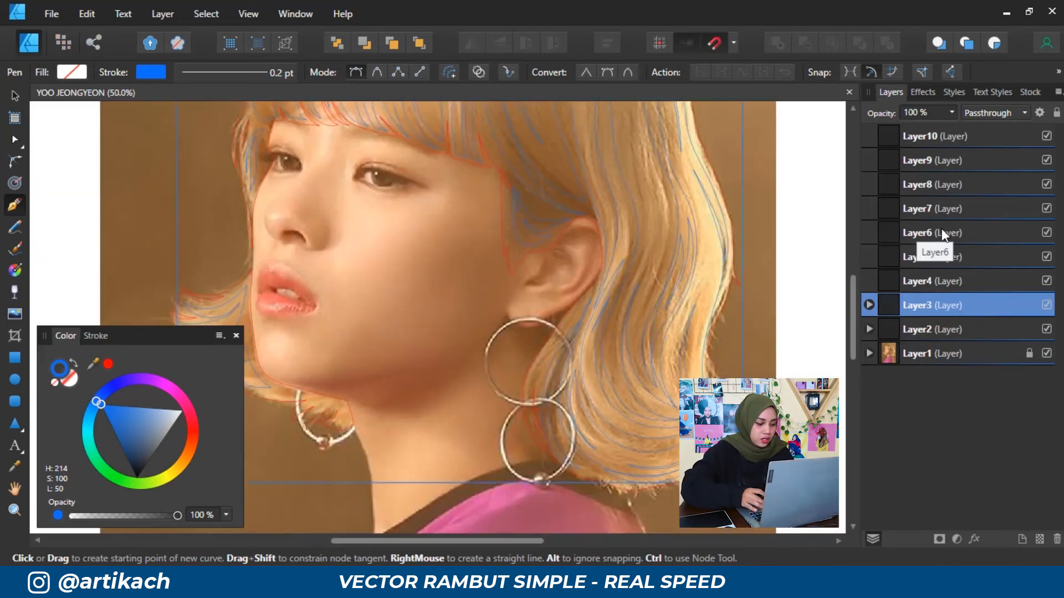
pyautogui.moveTo(566, 270); pyautogui.dragTo(620, 381)
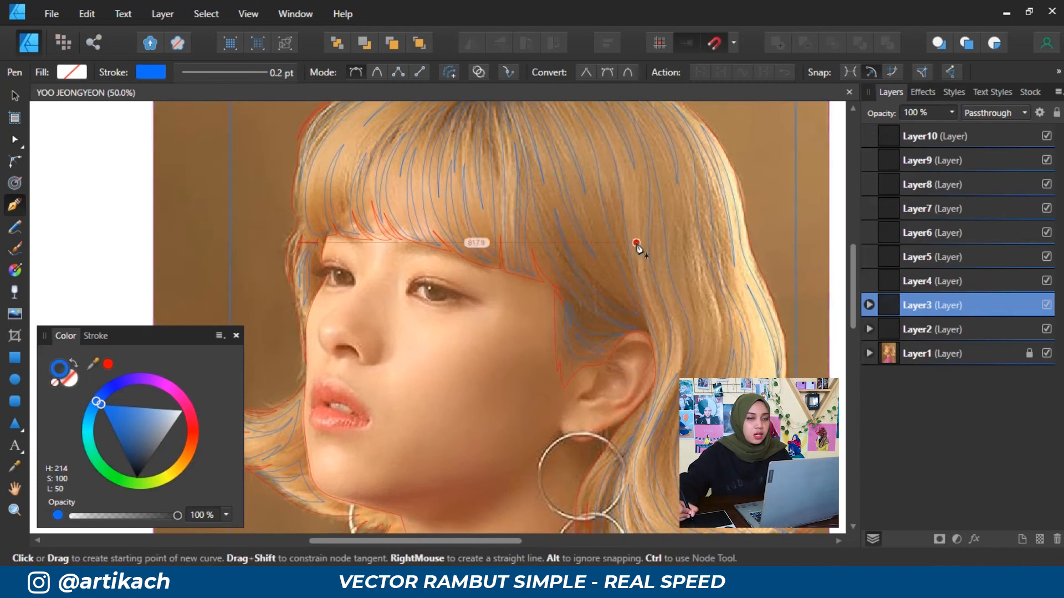
pyautogui.click(928, 333)
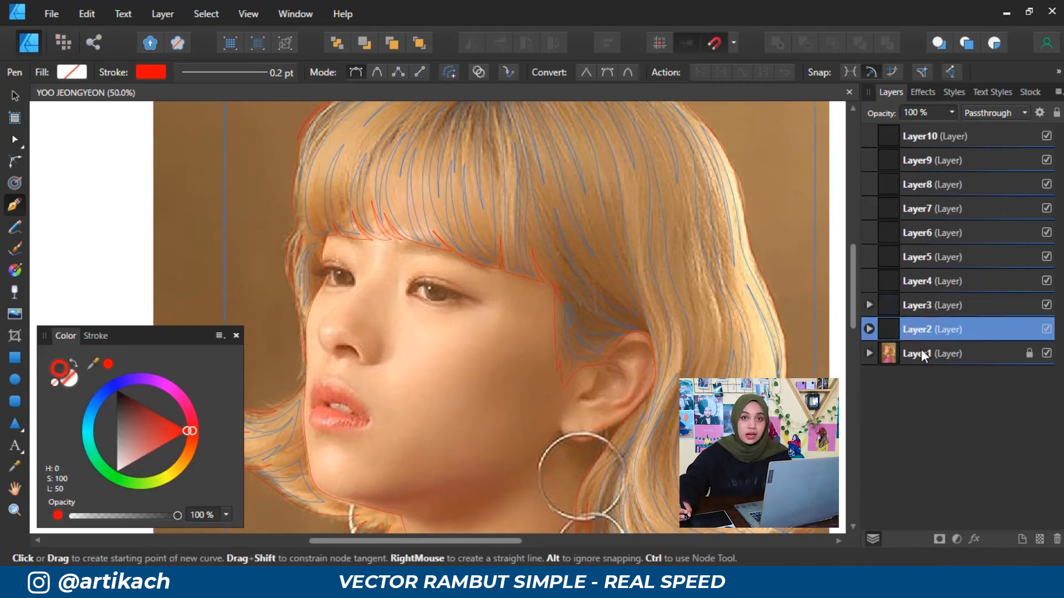
pyautogui.moveTo(615, 380); pyautogui.dragTo(603, 342)
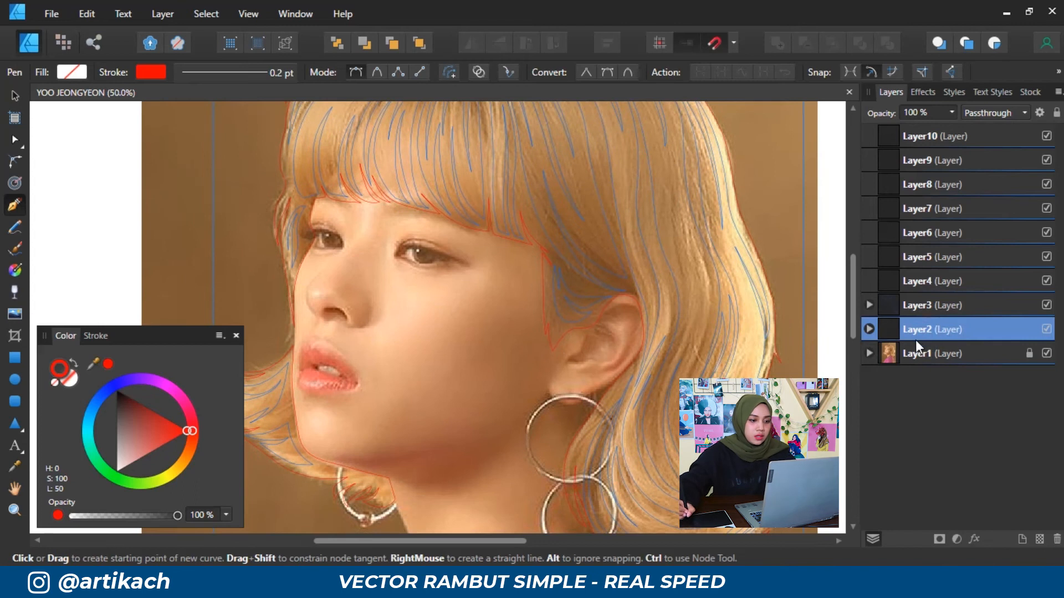
# Remove the red stroke from Layer2's hair silhouette and fill it with a near-black brown, H 0, S 13, L 12.
pyautogui.press('v')
pyautogui.click(946, 354)
pyautogui.click(942, 330)
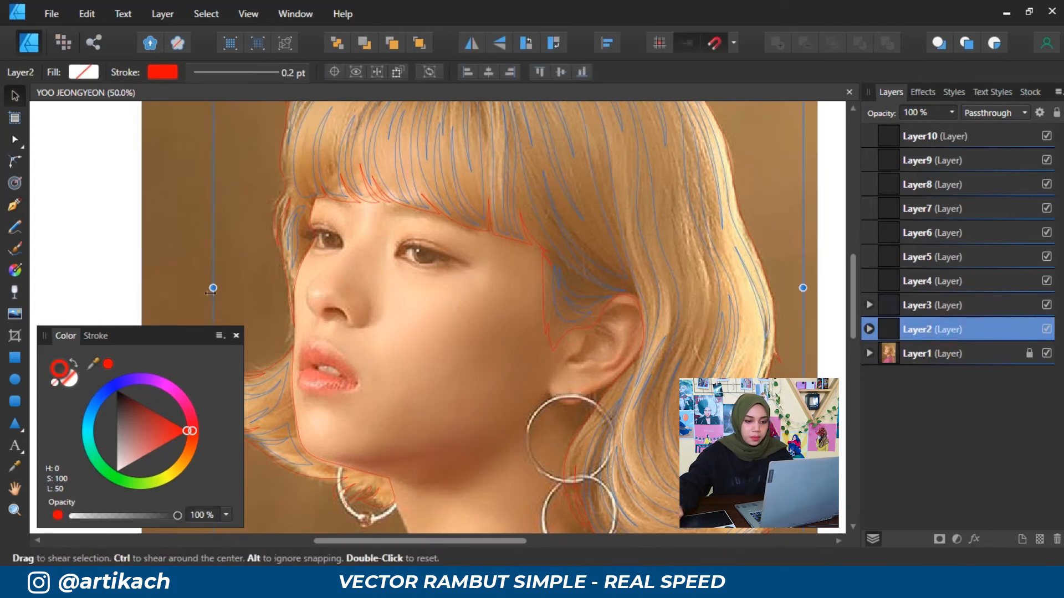
pyautogui.click(56, 383)
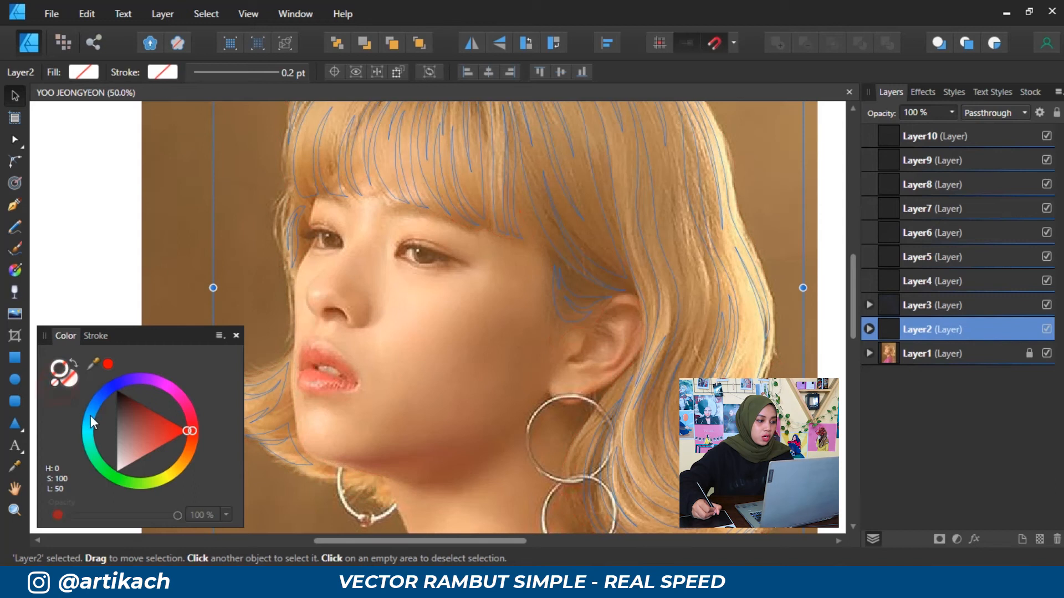
pyautogui.click(73, 380)
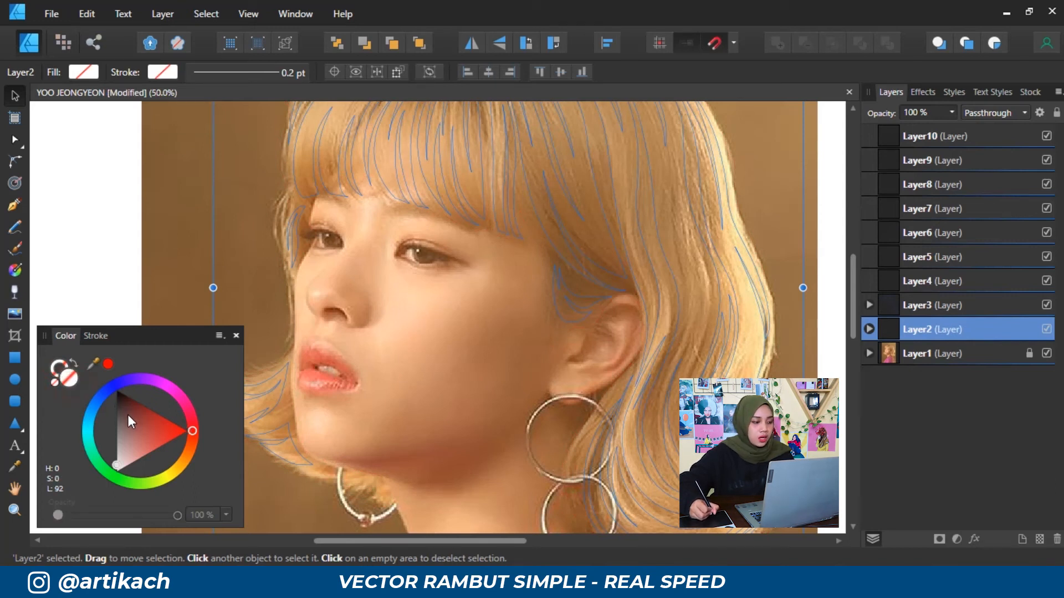
pyautogui.moveTo(130, 416); pyautogui.dragTo(86, 378)
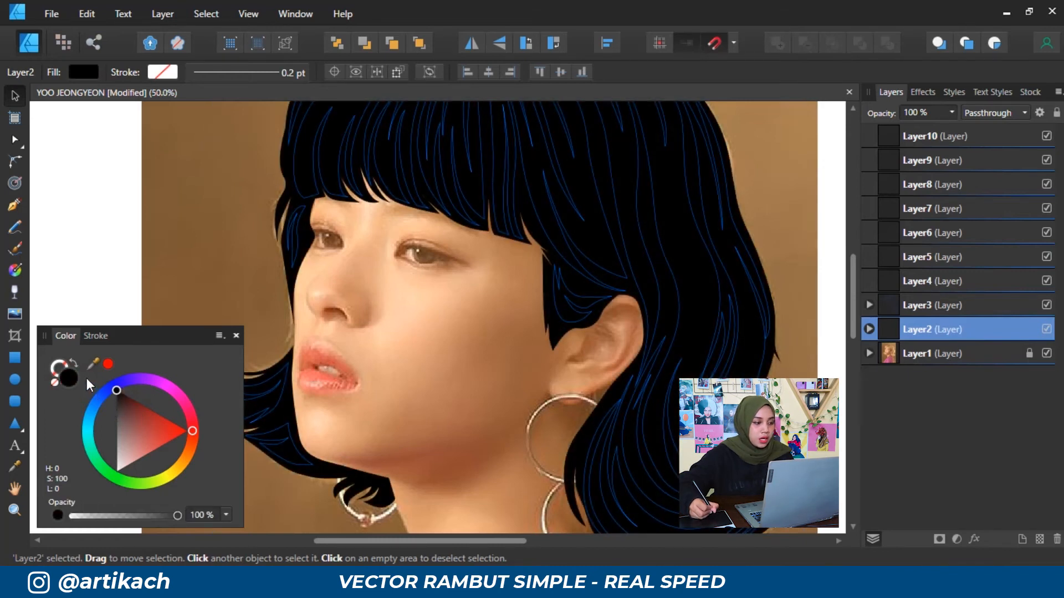
pyautogui.moveTo(119, 413); pyautogui.dragTo(119, 400)
# Remove the blue stroke from the strand shapes on Layer3.
pyautogui.moveTo(532, 309); pyautogui.dragTo(551, 373)
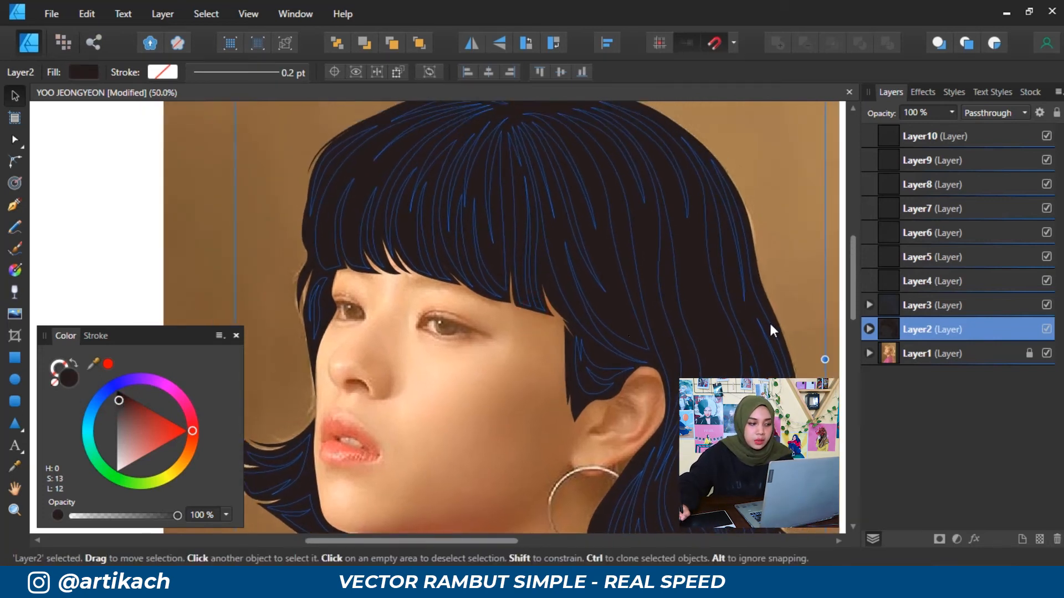
pyautogui.click(919, 311)
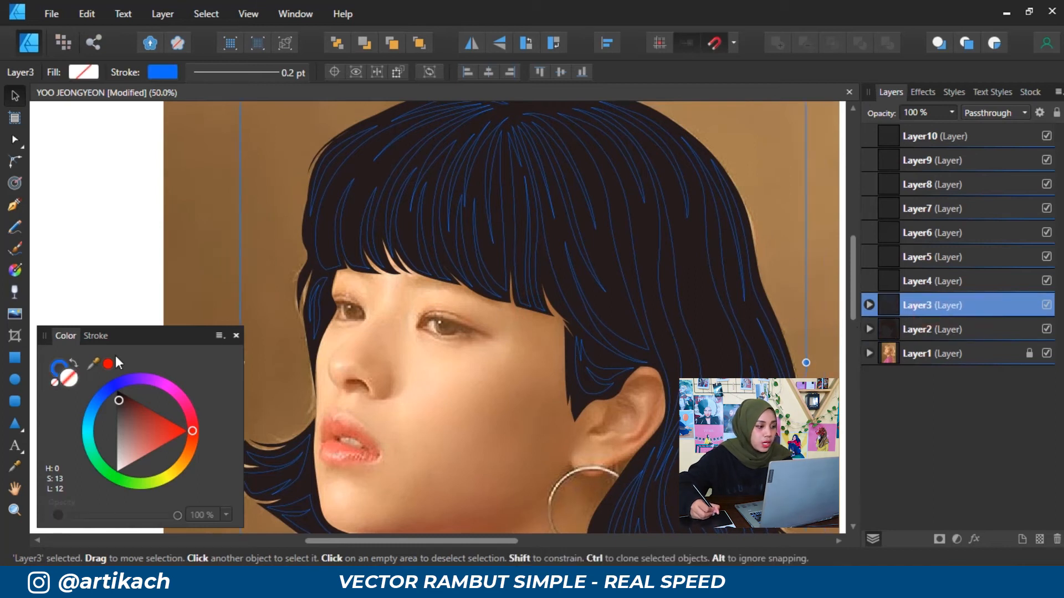
pyautogui.click(65, 365)
pyautogui.click(55, 382)
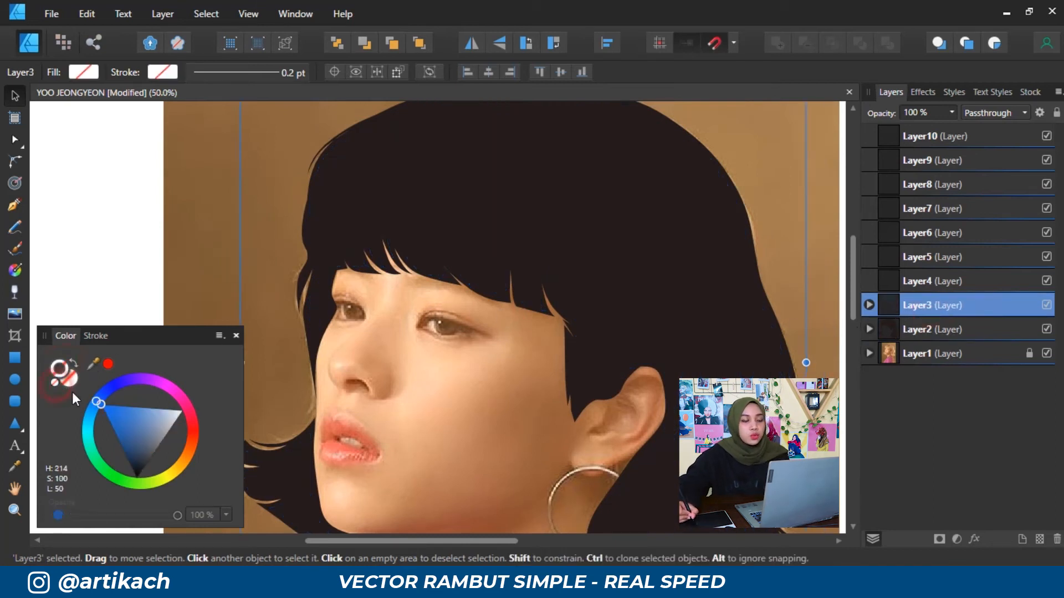
# Fill Layer3's strand shapes with a slightly lighter brown, H 9, S 28, L 23.
pyautogui.click(70, 382)
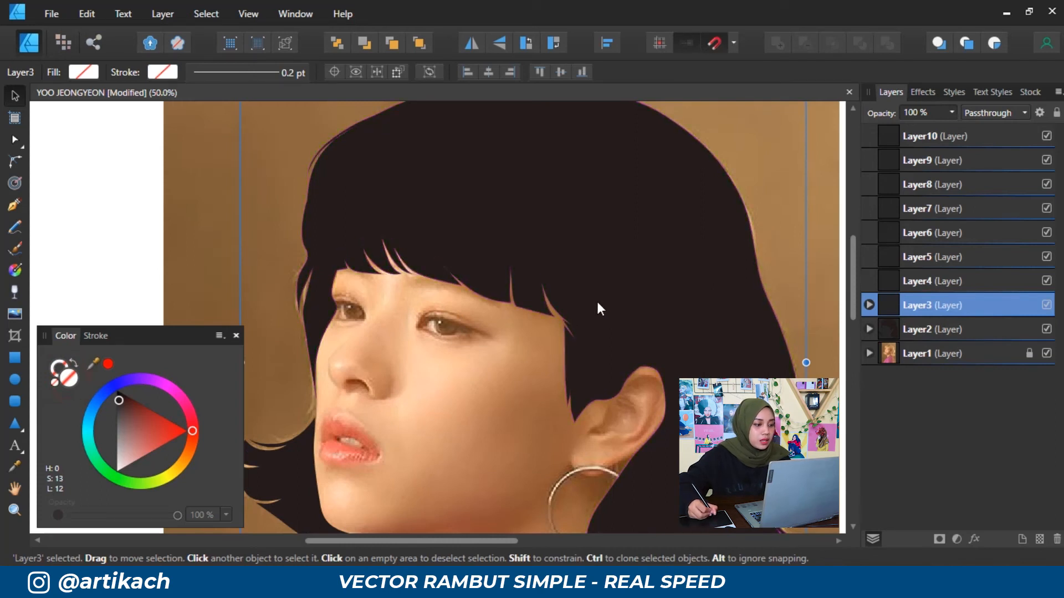
pyautogui.click(122, 405)
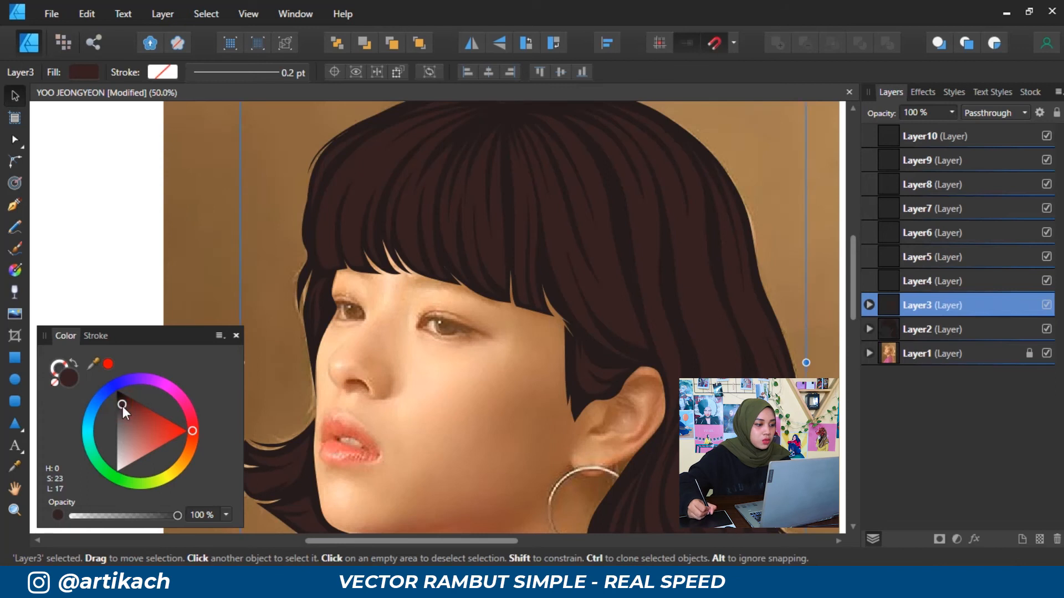
pyautogui.moveTo(122, 406); pyautogui.dragTo(123, 411)
pyautogui.click(124, 405)
pyautogui.click(125, 409)
pyautogui.click(194, 440)
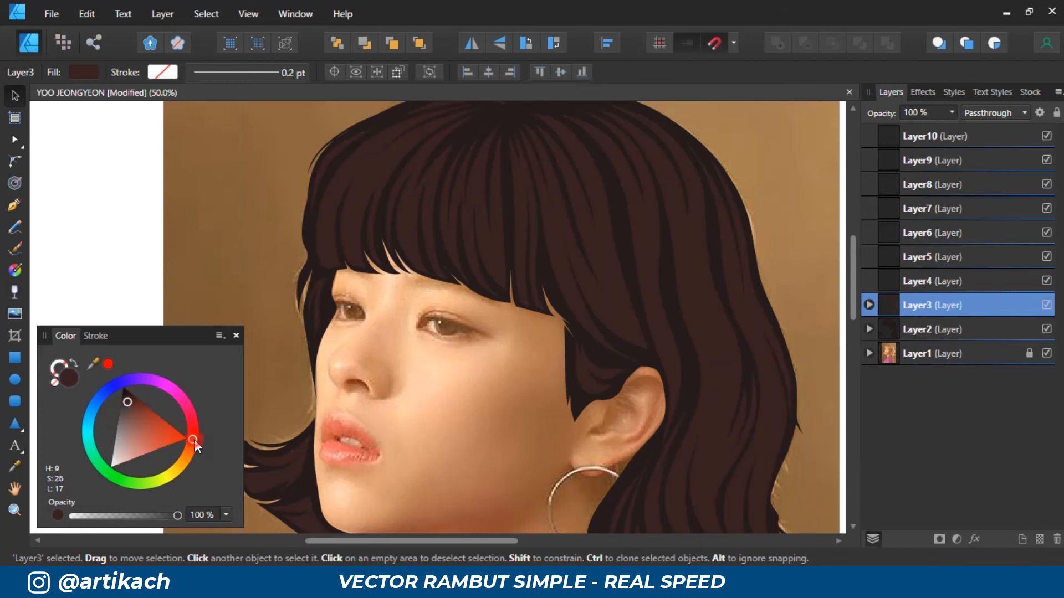
pyautogui.click(125, 412)
pyautogui.click(126, 405)
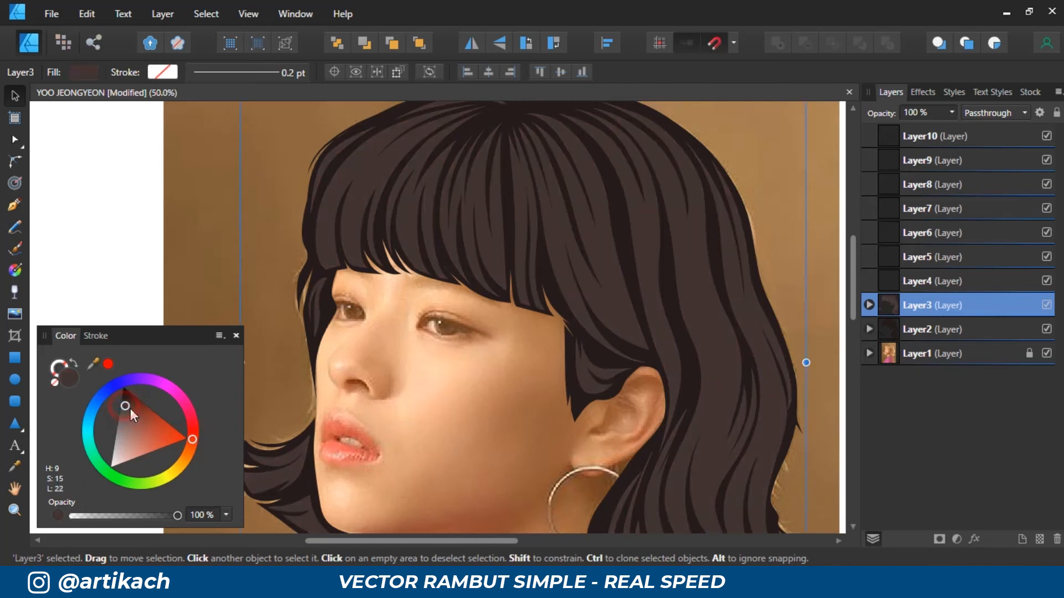
pyautogui.click(129, 406)
# Examine the two-tone brown hair in close-up and on the whole portrait.
pyautogui.press('space')
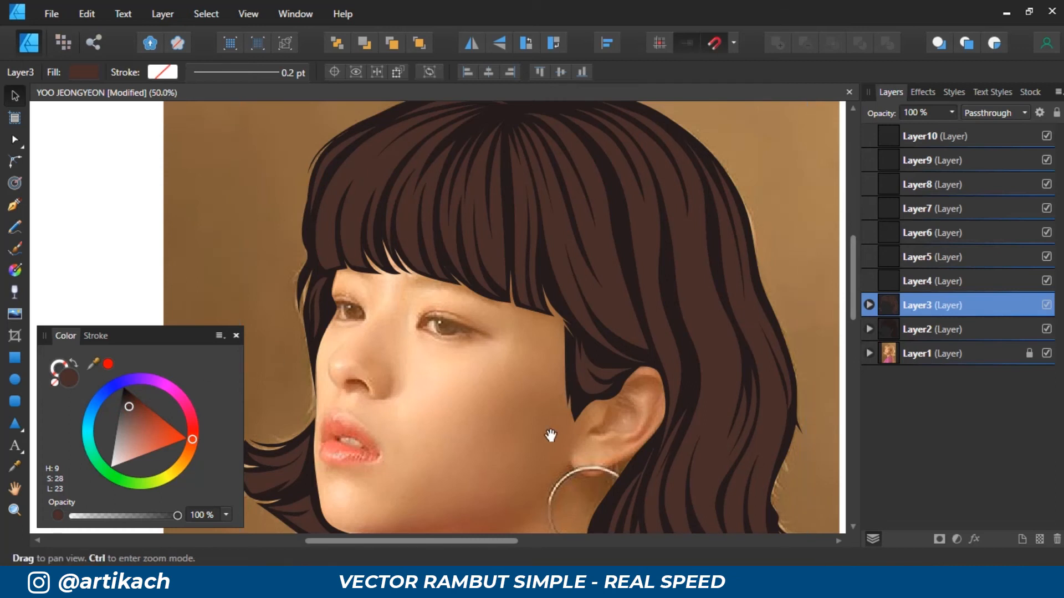
pyautogui.moveTo(537, 476); pyautogui.dragTo(515, 335)
pyautogui.moveTo(532, 283); pyautogui.dragTo(534, 416)
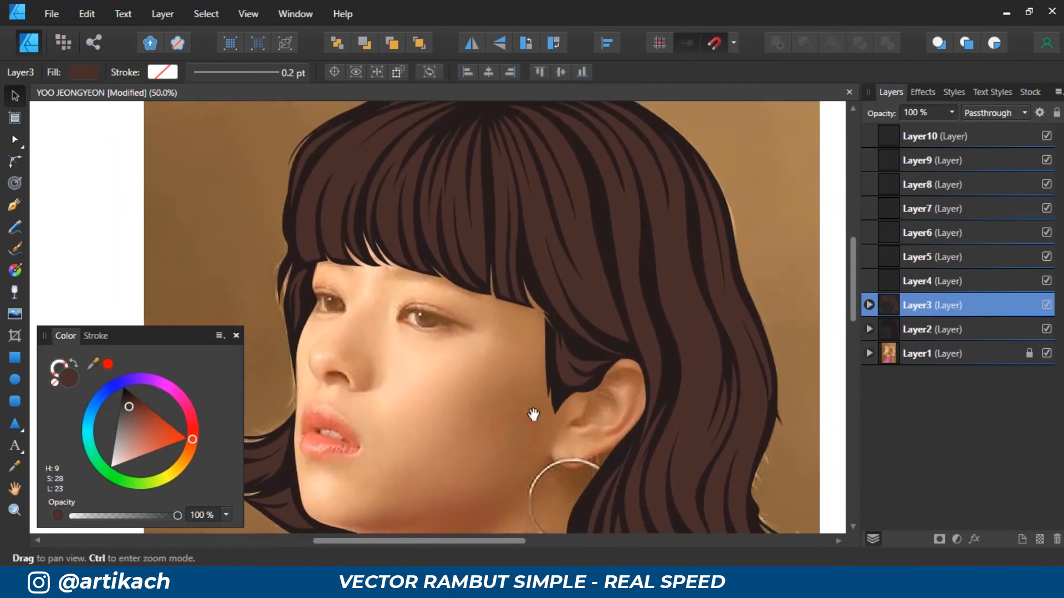
pyautogui.moveTo(551, 320); pyautogui.dragTo(551, 265)
pyautogui.scroll(-3, 551, 265)
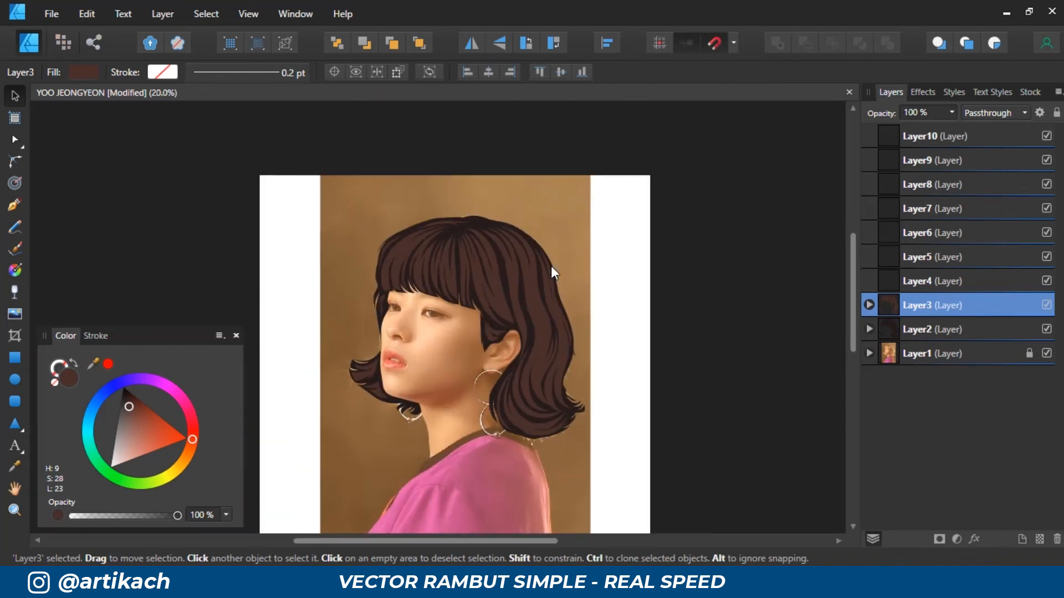
pyautogui.moveTo(471, 344); pyautogui.dragTo(480, 321)
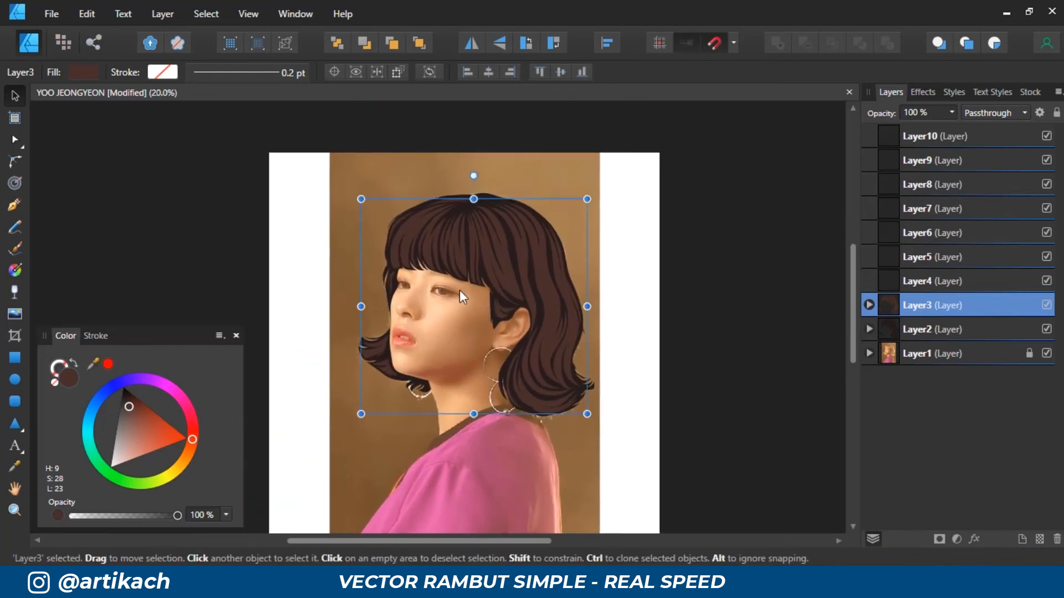
pyautogui.scroll(1, 460, 290)
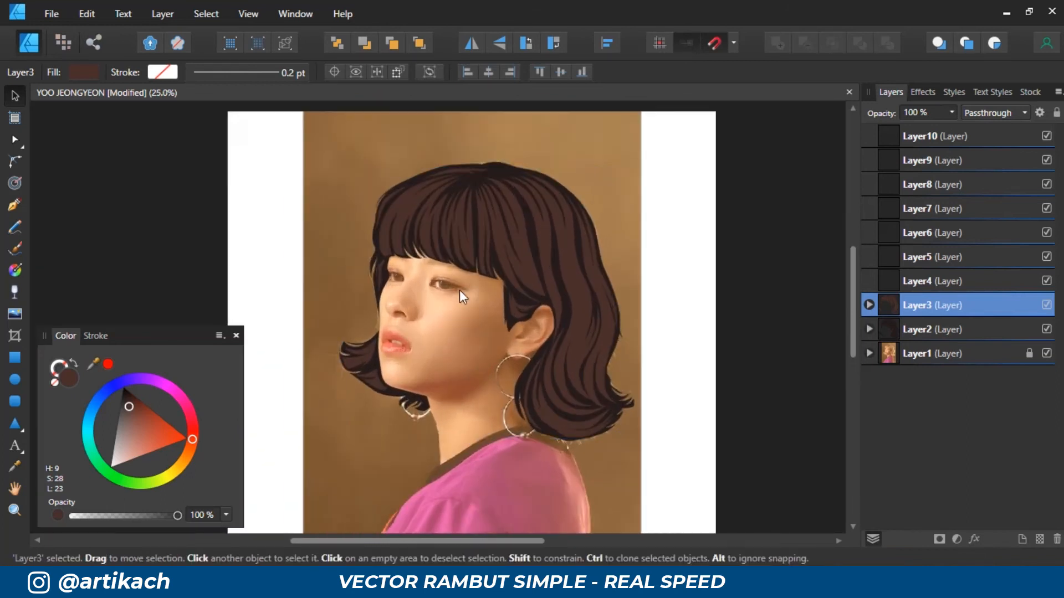
# Start a Pen tool curve in the upper fringe on Layer4 with a yellow stroke, H 48, S 100, L 50.
pyautogui.click(922, 282)
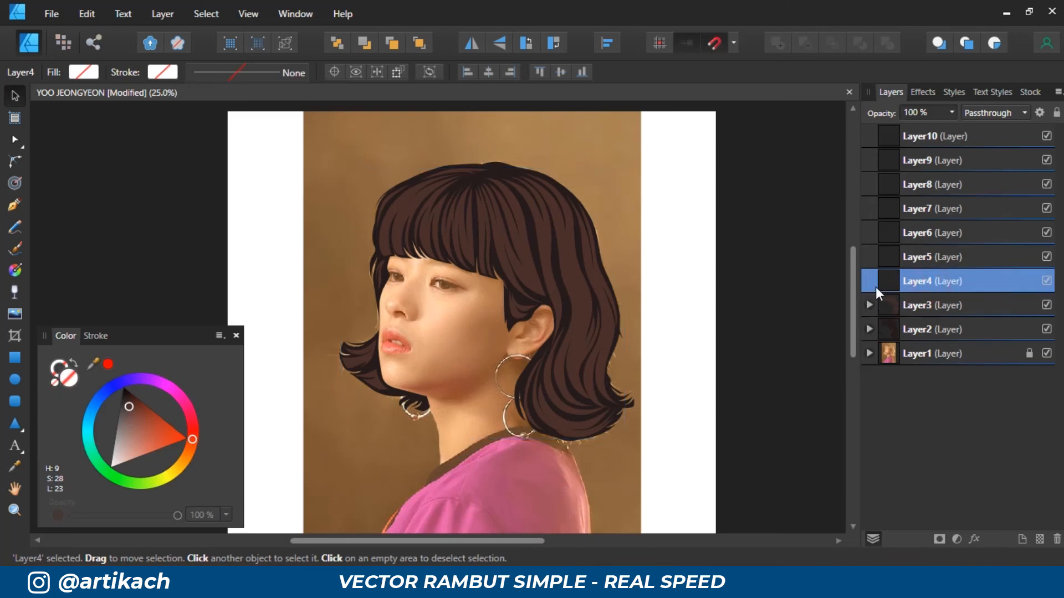
pyautogui.moveTo(590, 388)
pyautogui.mouseDown()
pyautogui.moveTo(581, 377)
pyautogui.moveTo(590, 382)
pyautogui.mouseUp()
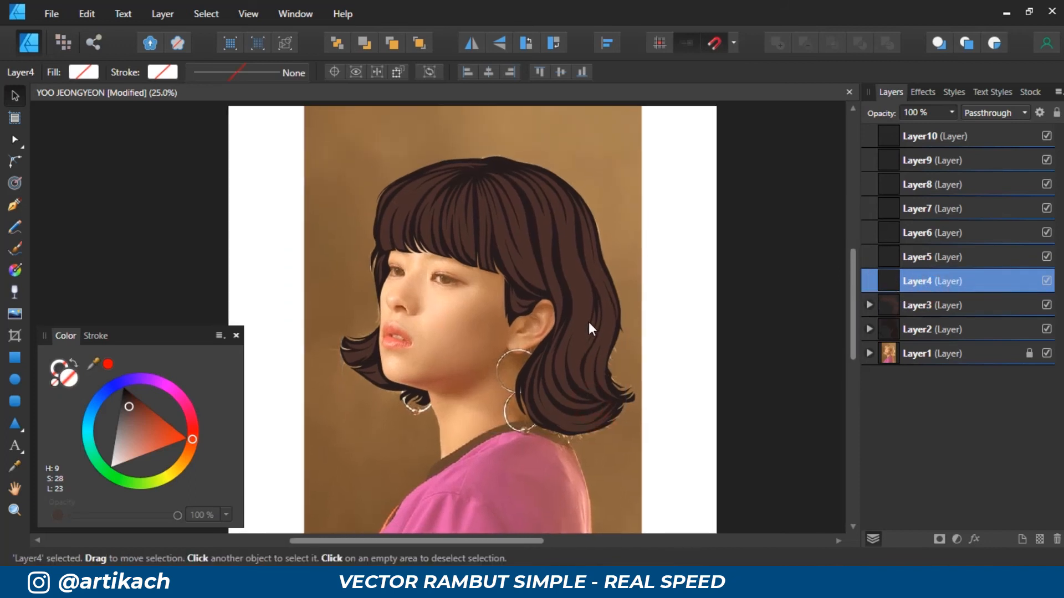
pyautogui.click(15, 206)
pyautogui.scroll(4, 615, 200)
pyautogui.moveTo(615, 202); pyautogui.dragTo(532, 301)
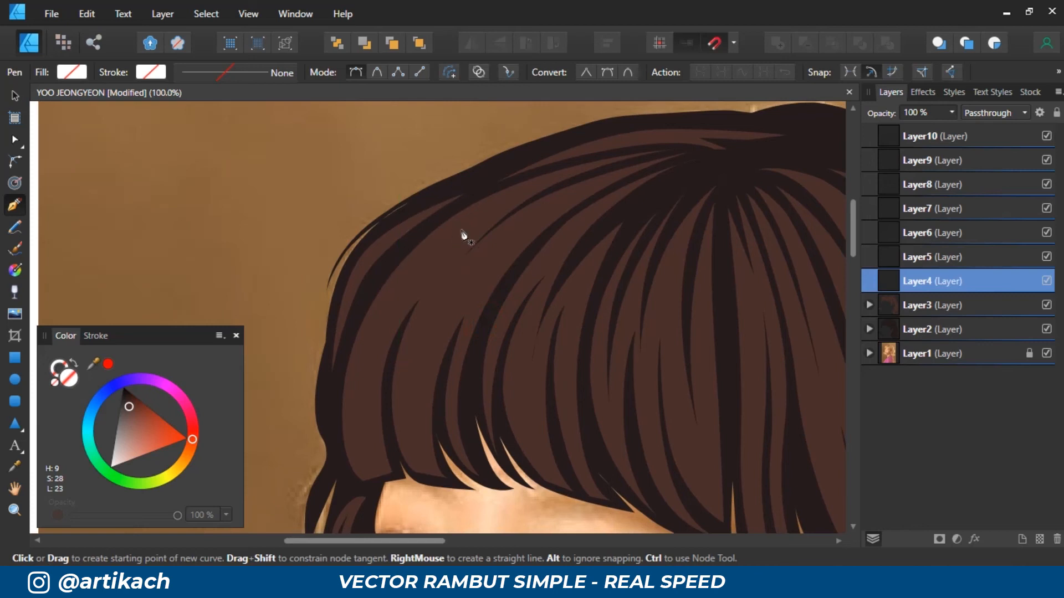
pyautogui.click(522, 192)
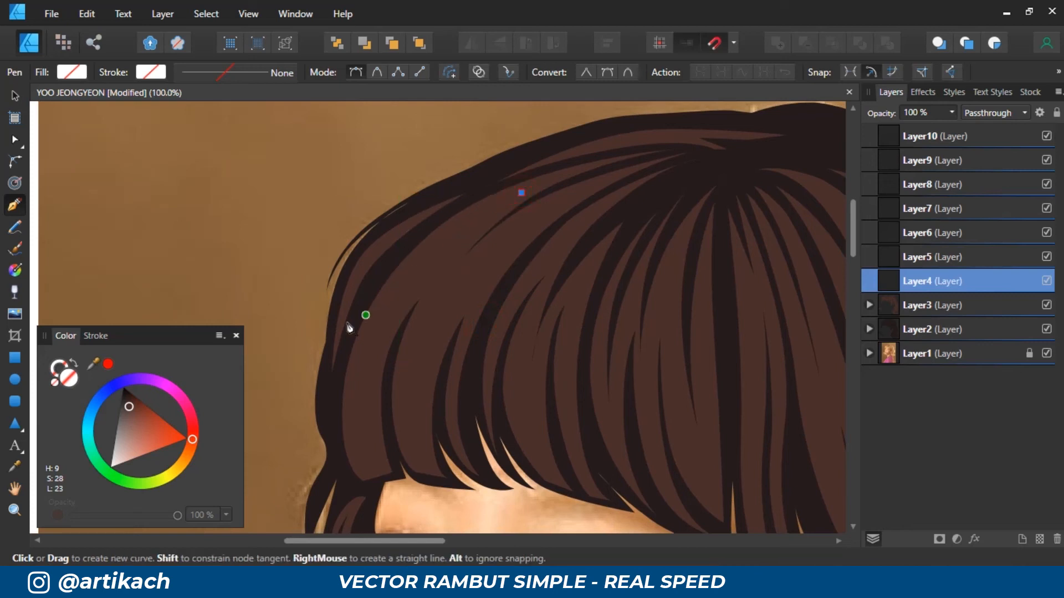
pyautogui.click(65, 364)
pyautogui.click(176, 470)
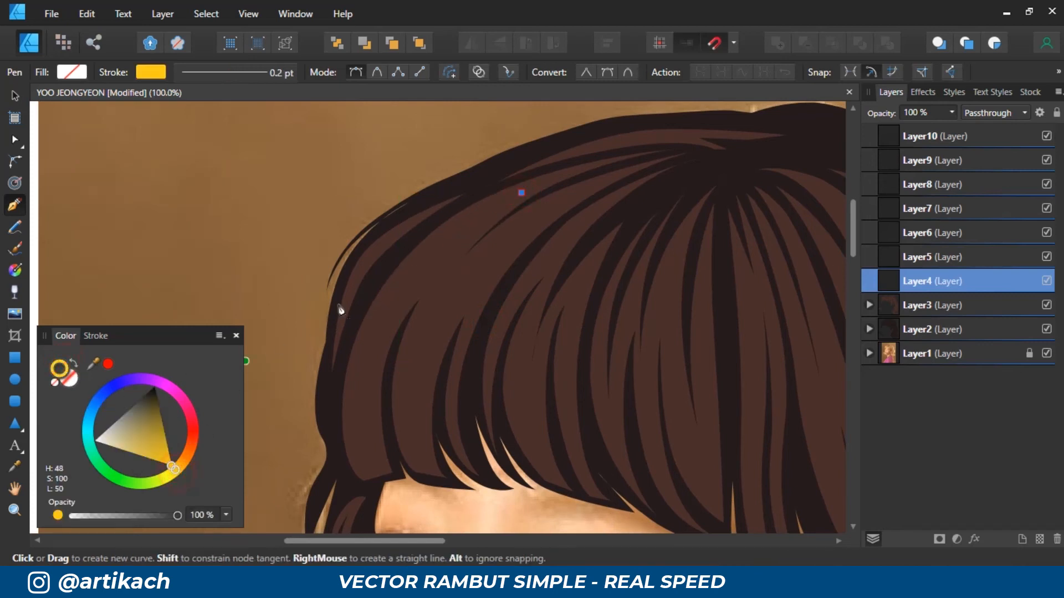
# Trace the first highlight outline down the far side of the fringe and back up to close it.
pyautogui.moveTo(398, 283); pyautogui.dragTo(341, 368)
pyautogui.moveTo(366, 459); pyautogui.dragTo(376, 385)
pyautogui.moveTo(396, 314); pyautogui.dragTo(378, 358)
pyautogui.click(466, 231)
pyautogui.hotkey('ctrl', '=')
pyautogui.click(358, 354)
pyautogui.moveTo(514, 206); pyautogui.dragTo(579, 169)
pyautogui.moveTo(541, 230); pyautogui.dragTo(576, 174)
pyautogui.click(576, 174)
# Trace a highlight outline with several pointed strands in the outer part of the fringe.
pyautogui.moveTo(400, 342); pyautogui.dragTo(373, 468)
pyautogui.moveTo(371, 483); pyautogui.dragTo(368, 300)
pyautogui.click(373, 349)
pyautogui.moveTo(385, 242); pyautogui.dragTo(396, 208)
pyautogui.click(426, 143)
pyautogui.click(411, 378)
pyautogui.moveTo(417, 303); pyautogui.dragTo(411, 404)
pyautogui.moveTo(459, 216); pyautogui.dragTo(386, 397)
pyautogui.click(536, 195)
pyautogui.click(409, 289)
pyautogui.click(504, 208)
# Draw a slim highlight outline running down the neighbouring fringe strand and close it at its upper point.
pyautogui.click(467, 176)
pyautogui.click(396, 454)
pyautogui.moveTo(404, 279); pyautogui.dragTo(443, 198)
pyautogui.click(467, 176)
# Draw a further curved highlight outline with long, tapered ends down the fringe towards the forehead.
pyautogui.click(492, 181)
pyautogui.moveTo(403, 380); pyautogui.dragTo(394, 476)
pyautogui.moveTo(395, 478)
pyautogui.mouseDown()
pyautogui.moveTo(374, 332)
pyautogui.moveTo(428, 202)
pyautogui.mouseUp()
pyautogui.click(410, 417)
pyautogui.click(497, 126)
# Trace a narrow curved highlight on a strand nearer the middle of the fringe and close it at its top.
pyautogui.click(456, 153)
pyautogui.moveTo(425, 323); pyautogui.dragTo(430, 382)
pyautogui.click(456, 465)
pyautogui.moveTo(413, 277); pyautogui.dragTo(423, 221)
pyautogui.click(456, 154)
pyautogui.moveTo(499, 202); pyautogui.dragTo(382, 188)
# Draw long pointed highlight outlines down the middle of the fringe and close them at their upper tips.
pyautogui.click(515, 160)
pyautogui.moveTo(502, 302)
pyautogui.mouseDown()
pyautogui.moveTo(510, 345)
pyautogui.moveTo(491, 243)
pyautogui.mouseUp()
pyautogui.click(492, 175)
pyautogui.click(444, 155)
pyautogui.moveTo(457, 356)
pyautogui.mouseDown()
pyautogui.moveTo(476, 444)
pyautogui.moveTo(434, 253)
pyautogui.mouseUp()
pyautogui.click(515, 496)
pyautogui.click(444, 155)
# Add a slender highlight outline beside the mid-fringe highlights.
pyautogui.click(421, 186)
pyautogui.moveTo(407, 303); pyautogui.dragTo(425, 379)
pyautogui.moveTo(422, 248); pyautogui.dragTo(422, 224)
pyautogui.click(442, 167)
# Draw a long pointed highlight outline down the side-swept fringe towards the ear and close it at its upper tip.
pyautogui.moveTo(640, 260); pyautogui.dragTo(542, 255)
pyautogui.hotkey('ctrl', '-')
pyautogui.hotkey('ctrl', '-')
pyautogui.moveTo(553, 304); pyautogui.dragTo(568, 346)
pyautogui.click(492, 185)
pyautogui.hotkey('ctrl', '+')
pyautogui.moveTo(630, 458); pyautogui.dragTo(659, 498)
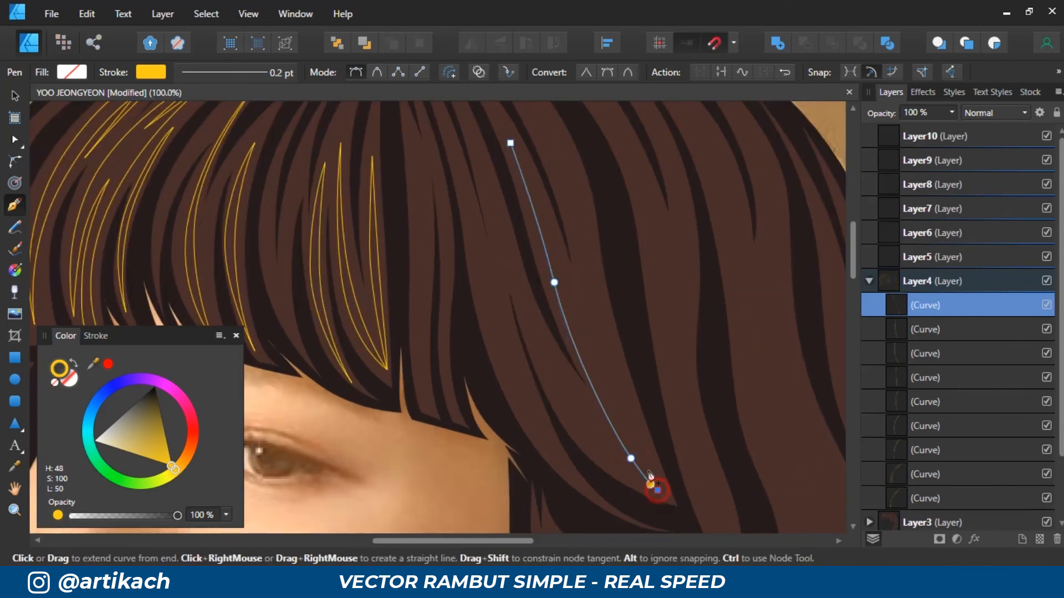
pyautogui.hotkey('ctrl', 'z')
pyautogui.hotkey('ctrl', 'z')
pyautogui.click(510, 143)
# Add a second long, tapered highlight outline on the same side-swept strand, slightly higher and further back.
pyautogui.moveTo(582, 325); pyautogui.dragTo(608, 351)
pyautogui.click(530, 117)
pyautogui.click(622, 400)
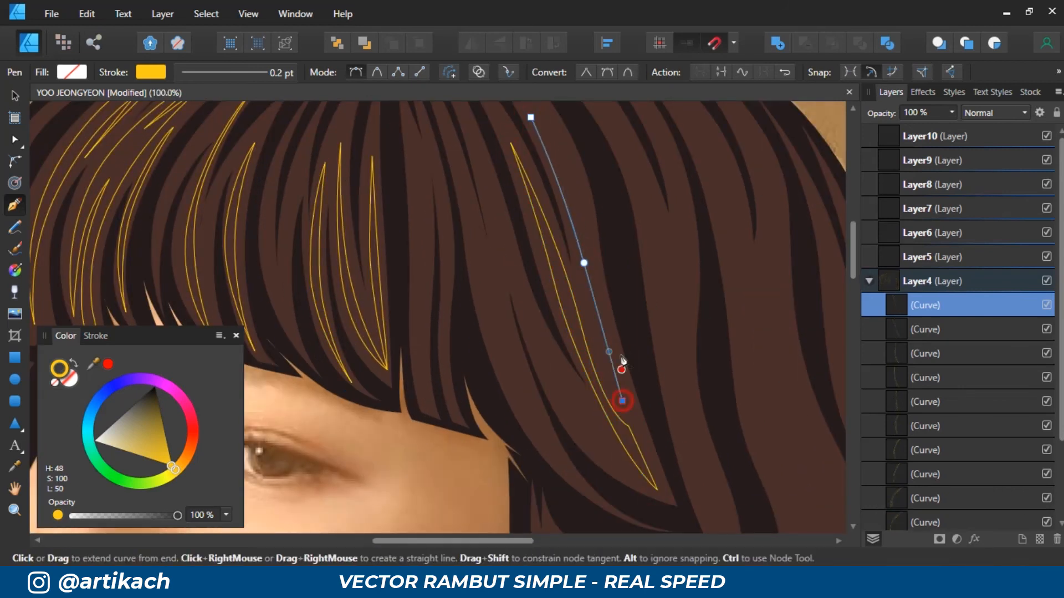
pyautogui.moveTo(585, 221); pyautogui.dragTo(596, 298)
pyautogui.moveTo(595, 287); pyautogui.dragTo(583, 222)
pyautogui.click(542, 194)
# Trace a curved highlight outline on the forehead side of the two long ones, ending just above the ear.
pyautogui.moveTo(524, 319); pyautogui.dragTo(517, 199)
pyautogui.click(508, 174)
pyautogui.click(649, 431)
pyautogui.moveTo(570, 339); pyautogui.dragTo(610, 443)
pyautogui.click(509, 175)
pyautogui.moveTo(509, 175); pyautogui.dragTo(534, 165)
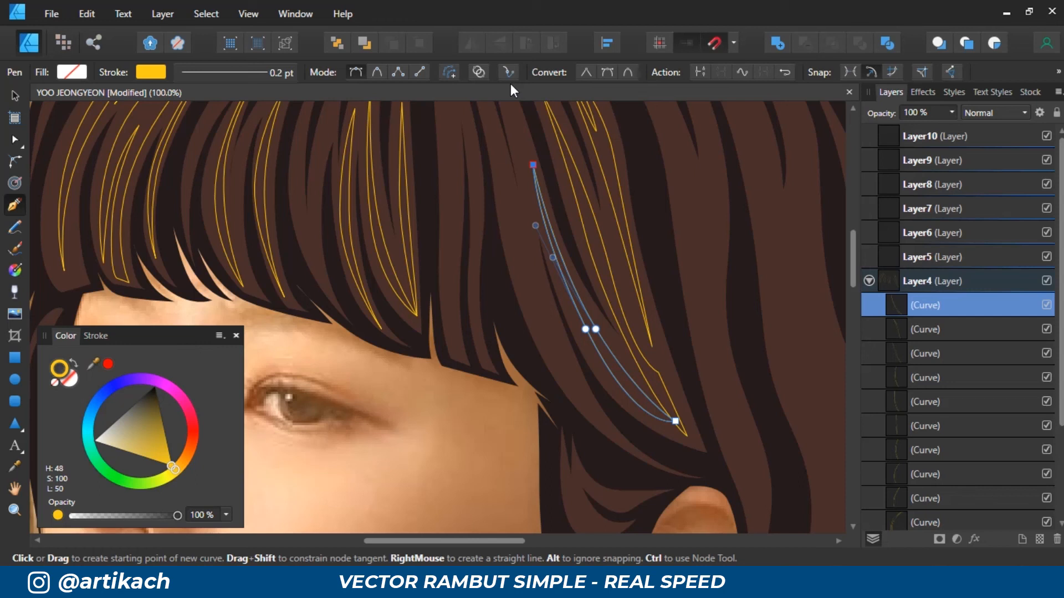
# Draw a narrow curved highlight on the next strand towards the forehead, tapering down at the temple, and close it.
pyautogui.moveTo(548, 303); pyautogui.dragTo(470, 357)
pyautogui.click(420, 198)
pyautogui.moveTo(481, 408); pyautogui.dragTo(501, 450)
pyautogui.click(535, 496)
pyautogui.moveTo(446, 339); pyautogui.dragTo(428, 269)
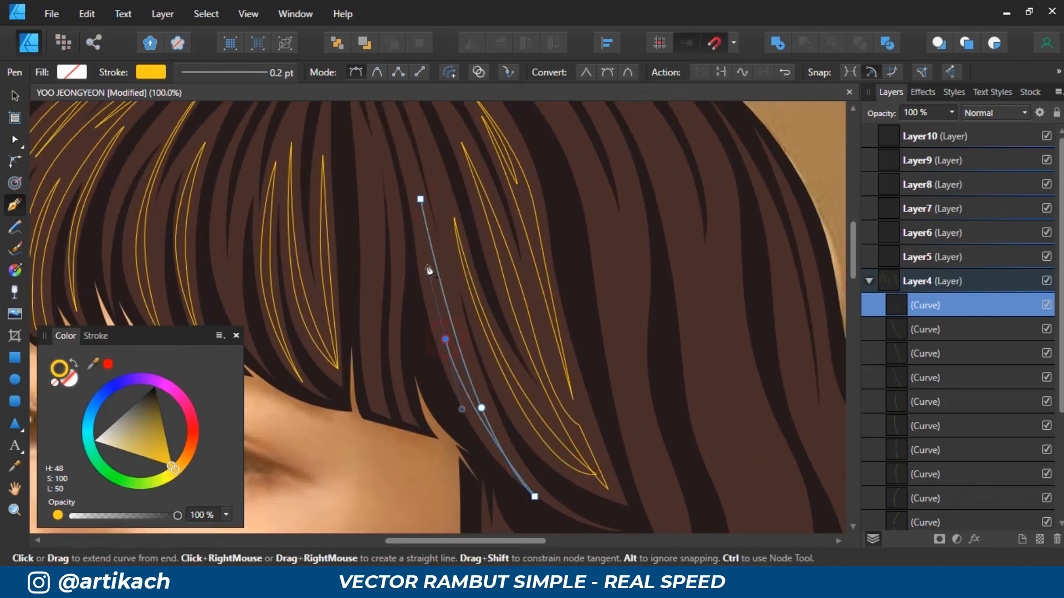
pyautogui.click(420, 199)
# Draw a long wavy highlight outline down the side hair behind the fringe and close it at its top.
pyautogui.moveTo(555, 129); pyautogui.dragTo(485, 156)
pyautogui.click(486, 146)
pyautogui.moveTo(546, 320); pyautogui.dragTo(552, 366)
pyautogui.moveTo(551, 443); pyautogui.dragTo(493, 240)
pyautogui.moveTo(530, 331); pyautogui.dragTo(541, 355)
pyautogui.moveTo(537, 325); pyautogui.dragTo(543, 399)
pyautogui.moveTo(517, 283)
pyautogui.mouseDown()
pyautogui.moveTo(501, 217)
pyautogui.moveTo(530, 299)
pyautogui.mouseUp()
pyautogui.click(452, 146)
# Add slender highlight outlines on the neighbouring strands of the side hair, closed at their upper tips.
pyautogui.click(492, 135)
pyautogui.click(527, 373)
pyautogui.moveTo(531, 227); pyautogui.dragTo(518, 166)
pyautogui.click(492, 135)
pyautogui.moveTo(546, 329)
pyautogui.mouseDown()
pyautogui.moveTo(553, 401)
pyautogui.moveTo(544, 203)
pyautogui.mouseUp()
pyautogui.moveTo(510, 335); pyautogui.dragTo(521, 419)
pyautogui.moveTo(572, 231); pyautogui.dragTo(542, 378)
pyautogui.moveTo(543, 292); pyautogui.dragTo(527, 256)
pyautogui.click(503, 217)
# Trace further tapered highlight outlines down the strands of the back hair.
pyautogui.moveTo(536, 334); pyautogui.dragTo(544, 399)
pyautogui.moveTo(518, 310); pyautogui.dragTo(521, 426)
pyautogui.moveTo(515, 379); pyautogui.dragTo(531, 456)
pyautogui.moveTo(523, 323); pyautogui.dragTo(506, 408)
pyautogui.click(489, 202)
pyautogui.click(516, 451)
pyautogui.moveTo(501, 349); pyautogui.dragTo(493, 285)
pyautogui.click(444, 226)
# Draw a long curved highlight outline down the hair behind the ear towards the lower curl.
pyautogui.moveTo(533, 515)
pyautogui.mouseDown()
pyautogui.moveTo(587, 214)
pyautogui.moveTo(525, 292)
pyautogui.mouseUp()
pyautogui.click(595, 195)
pyautogui.moveTo(556, 389); pyautogui.dragTo(570, 408)
pyautogui.click(591, 423)
pyautogui.moveTo(517, 290); pyautogui.dragTo(525, 196)
# Trace a crescent-shaped highlight on a strand of the lower curl behind the earring and close it at its upper tip.
pyautogui.moveTo(577, 268); pyautogui.dragTo(600, 187)
pyautogui.click(507, 253)
pyautogui.moveTo(527, 371)
pyautogui.mouseDown()
pyautogui.moveTo(559, 406)
pyautogui.moveTo(493, 314)
pyautogui.mouseUp()
pyautogui.click(604, 418)
pyautogui.click(506, 252)
# Add a wider crescent highlight outline on the strand below, sweeping towards the hair's outward flick.
pyautogui.moveTo(490, 354); pyautogui.dragTo(465, 256)
pyautogui.click(449, 257)
pyautogui.moveTo(539, 361)
pyautogui.mouseDown()
pyautogui.moveTo(624, 385)
pyautogui.moveTo(469, 340)
pyautogui.mouseUp()
pyautogui.click(647, 356)
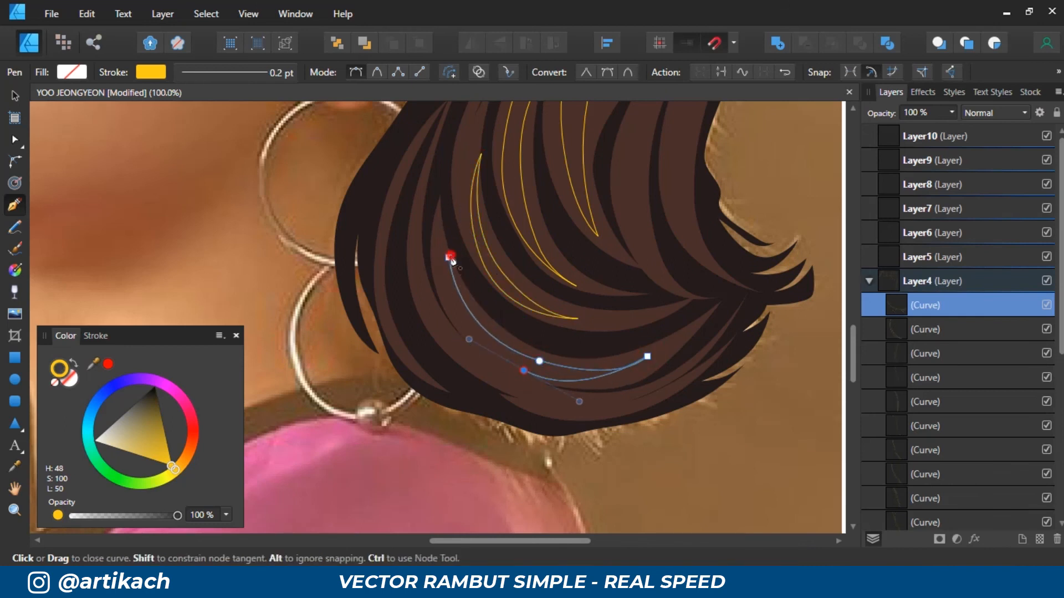
pyautogui.click(449, 257)
# Trace long slender highlight outlines through the outer back hair down towards the flick and close them.
pyautogui.moveTo(516, 189); pyautogui.dragTo(413, 461)
pyautogui.moveTo(583, 444); pyautogui.dragTo(563, 221)
pyautogui.moveTo(568, 407); pyautogui.dragTo(579, 502)
pyautogui.moveTo(598, 392); pyautogui.dragTo(626, 316)
pyautogui.click(573, 223)
pyautogui.moveTo(543, 244); pyautogui.dragTo(586, 513)
pyautogui.click(530, 202)
pyautogui.moveTo(561, 351)
pyautogui.mouseDown()
pyautogui.moveTo(565, 427)
pyautogui.moveTo(543, 271)
pyautogui.moveTo(505, 381)
pyautogui.mouseUp()
pyautogui.click(600, 465)
pyautogui.click(530, 202)
# Draw a narrow curved highlight on the strand just inside the outer edge of the back hair and close it.
pyautogui.click(577, 188)
pyautogui.click(524, 449)
pyautogui.moveTo(516, 324); pyautogui.dragTo(549, 243)
pyautogui.click(576, 187)
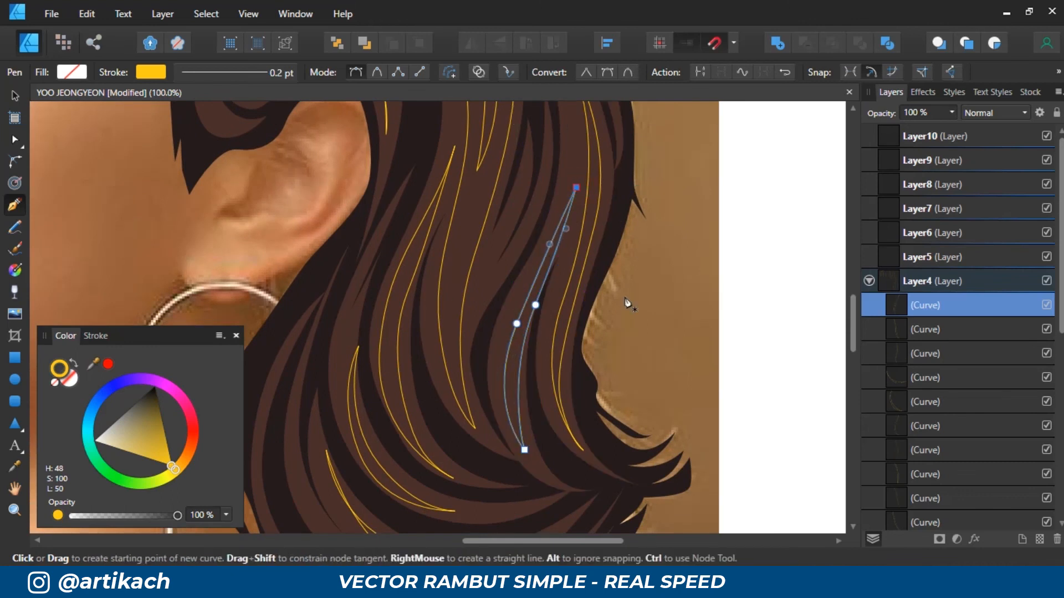
# Draw a curved highlight outline along the lowest strand at the underside of the back hair.
pyautogui.moveTo(438, 325); pyautogui.dragTo(440, 228)
pyautogui.click(419, 287)
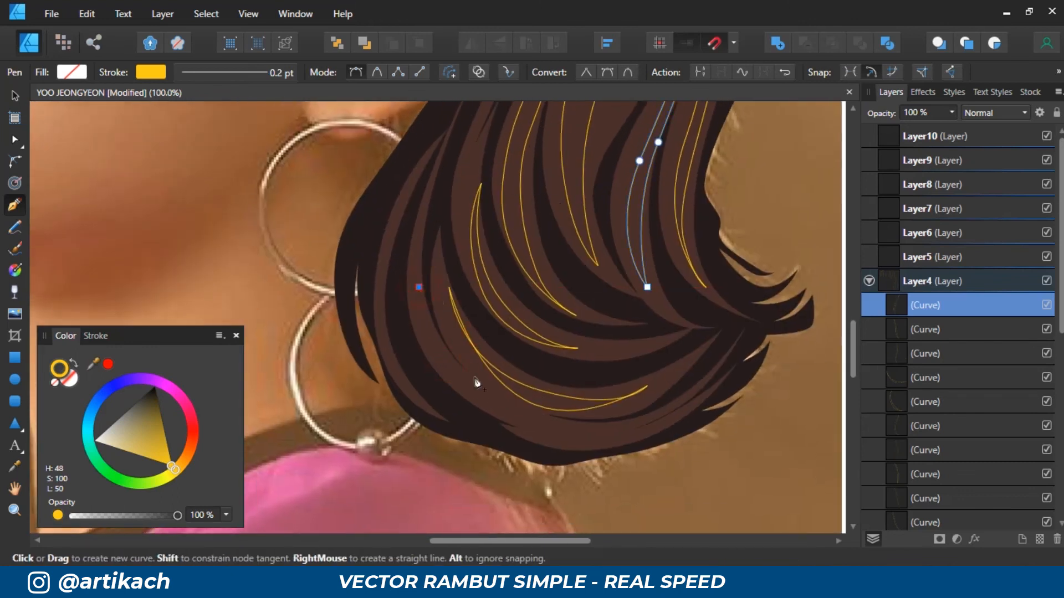
pyautogui.moveTo(520, 425); pyautogui.dragTo(548, 442)
pyautogui.click(594, 431)
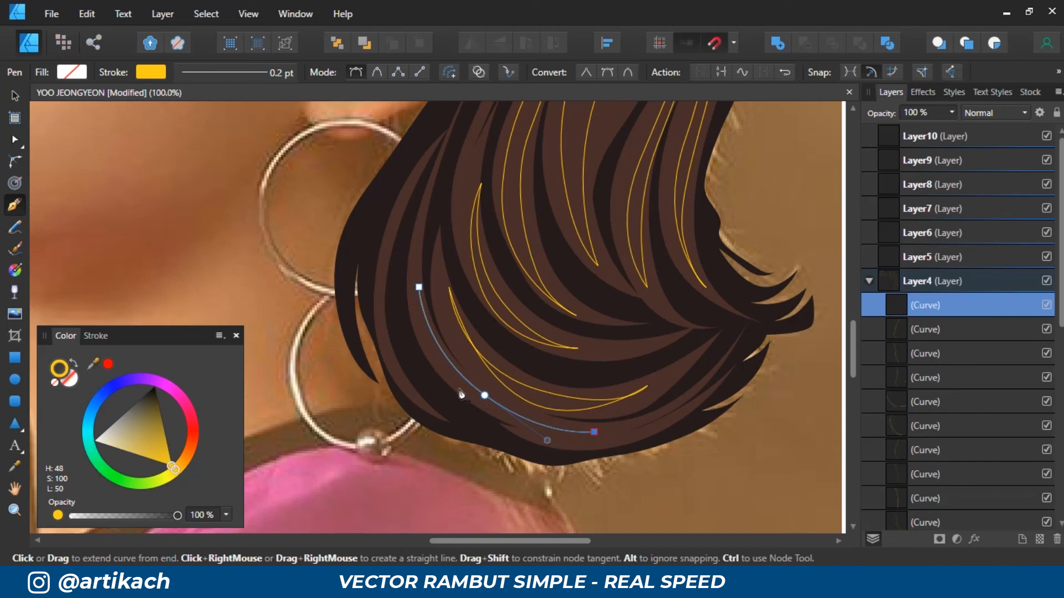
pyautogui.moveTo(419, 288); pyautogui.dragTo(683, 370)
# Draw crescent highlight outlines on the two upper strands of the flipped-out curl beside the mouth and chin.
pyautogui.moveTo(440, 235); pyautogui.dragTo(527, 290)
pyautogui.moveTo(467, 399); pyautogui.dragTo(487, 273)
pyautogui.click(467, 330)
pyautogui.click(467, 329)
pyautogui.click(371, 350)
pyautogui.click(467, 331)
pyautogui.click(397, 316)
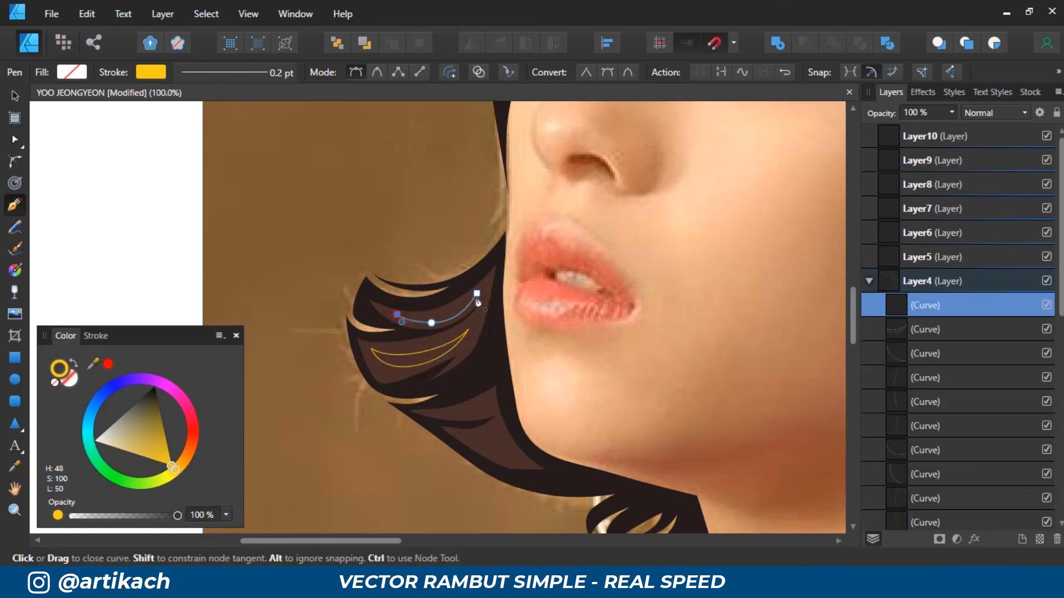
pyautogui.moveTo(451, 404); pyautogui.dragTo(425, 300)
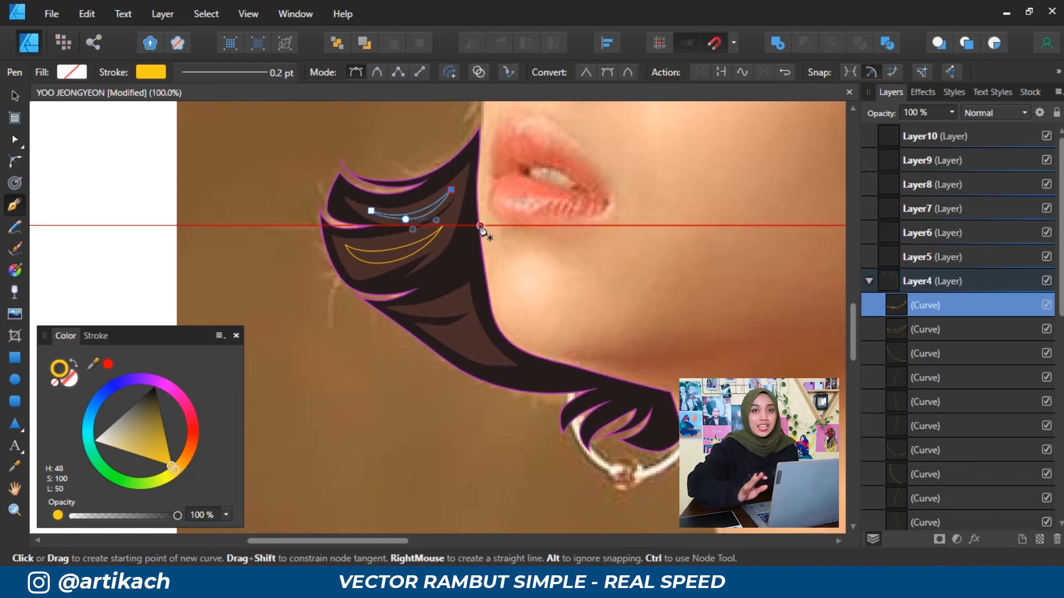
# Select all the highlight outlines on Layer4 together and remove their yellow stroke.
pyautogui.hotkey('ctrl', '0')
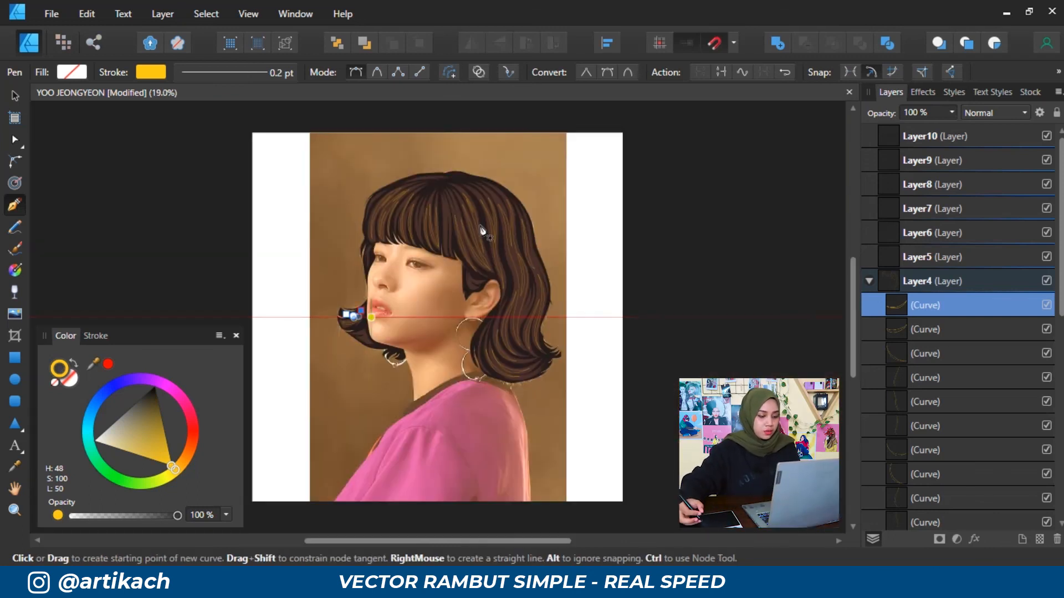
pyautogui.press('v')
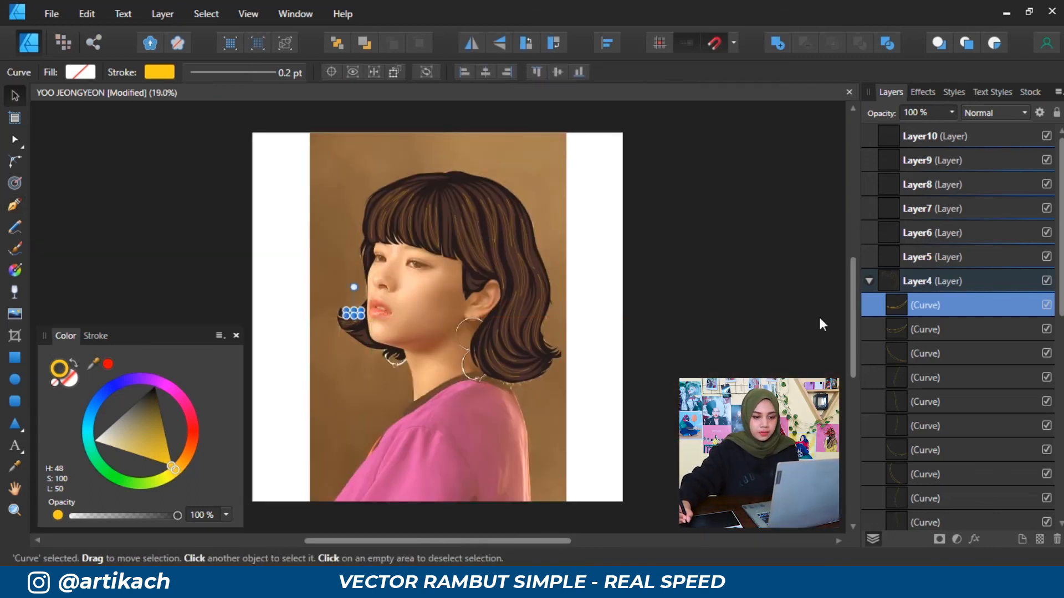
pyautogui.click(869, 281)
pyautogui.click(936, 282)
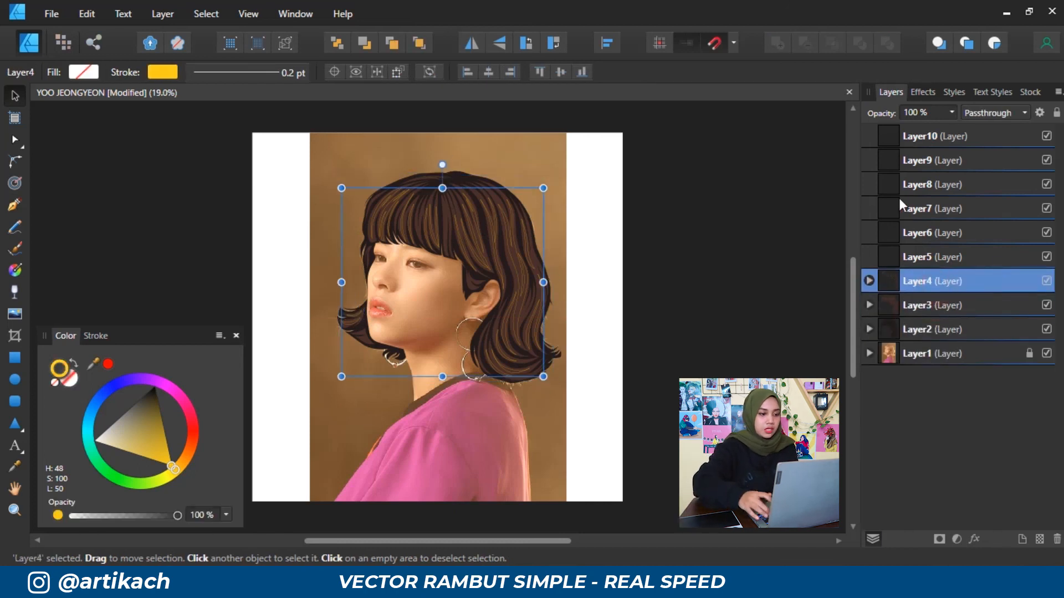
pyautogui.hotkey('ctrl', '+')
pyautogui.hotkey('ctrl', '+')
pyautogui.press('space')
pyautogui.moveTo(568, 268); pyautogui.dragTo(605, 298)
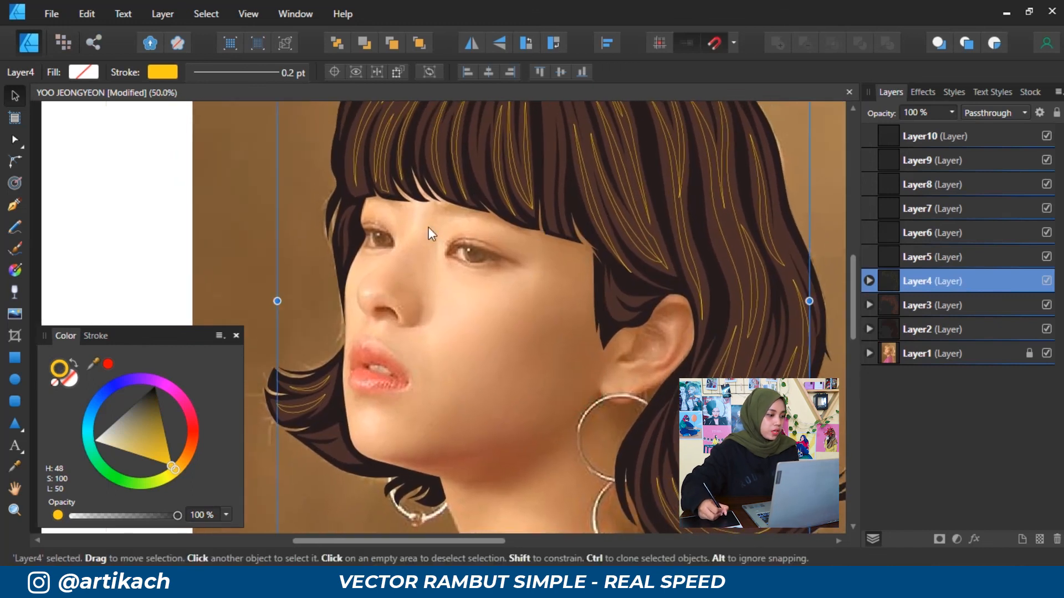
pyautogui.click(55, 382)
pyautogui.click(69, 380)
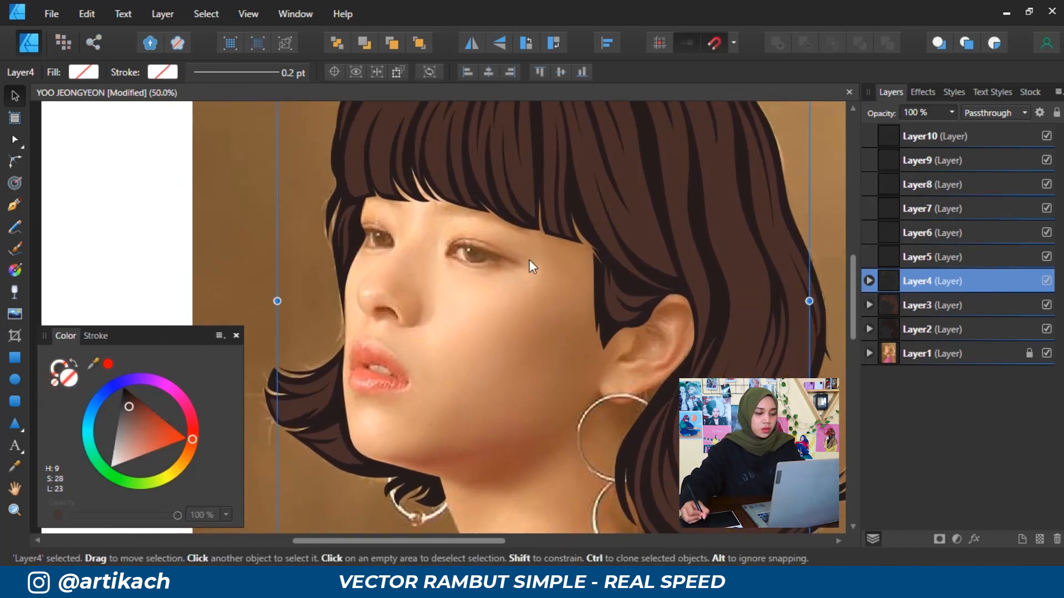
# Fill the highlight shapes with the brown sampled from the hair strands.
pyautogui.press('i')
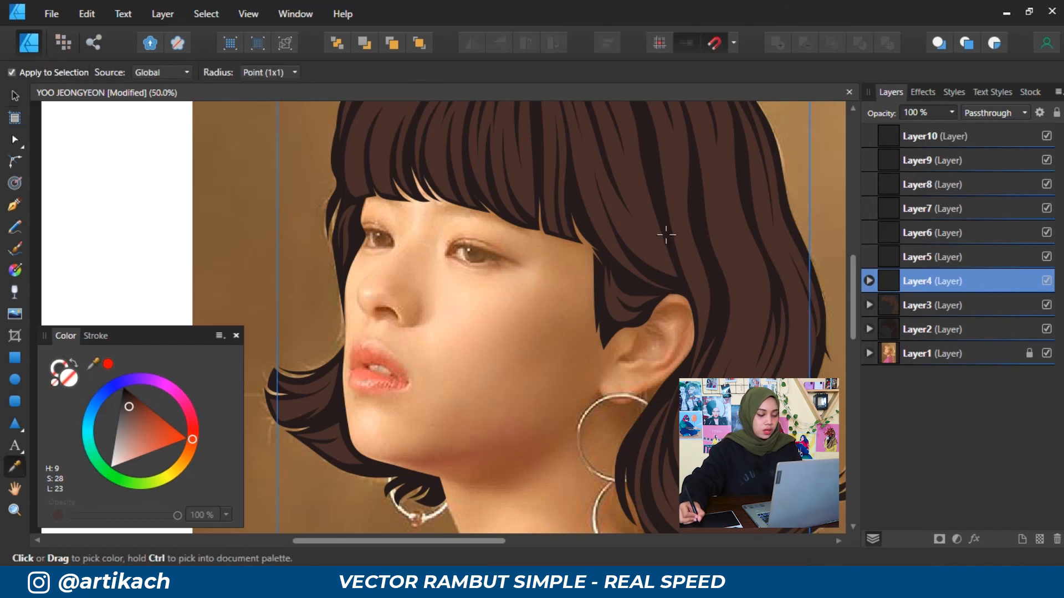
pyautogui.click(644, 234)
pyautogui.press('v')
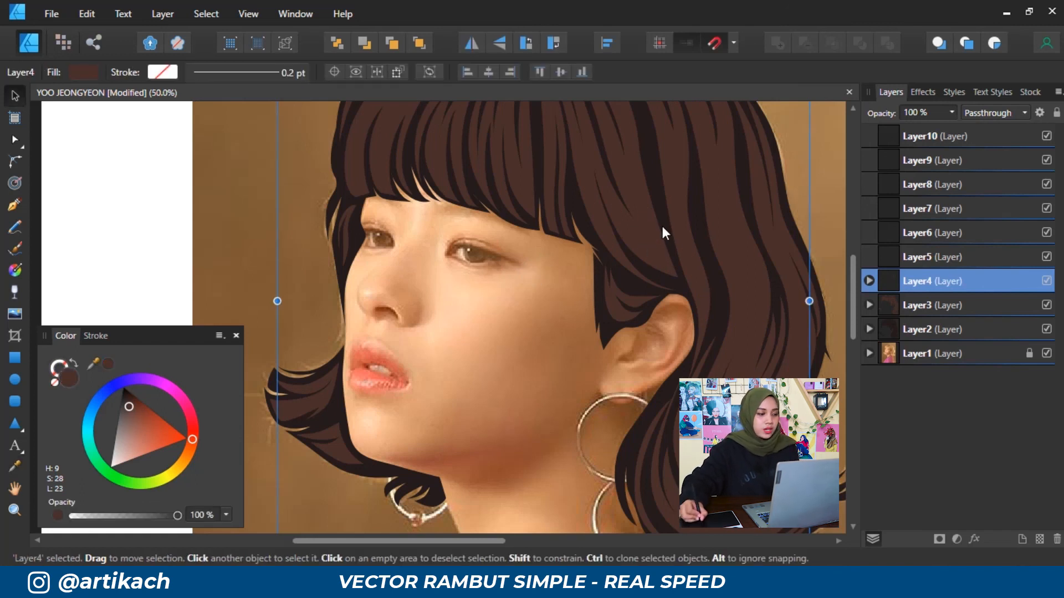
# Lighten and warm the highlights' fill to hue 16, saturation 37, lightness 41.
pyautogui.moveTo(147, 416)
pyautogui.mouseDown()
pyautogui.moveTo(135, 414)
pyautogui.moveTo(139, 423)
pyautogui.mouseUp()
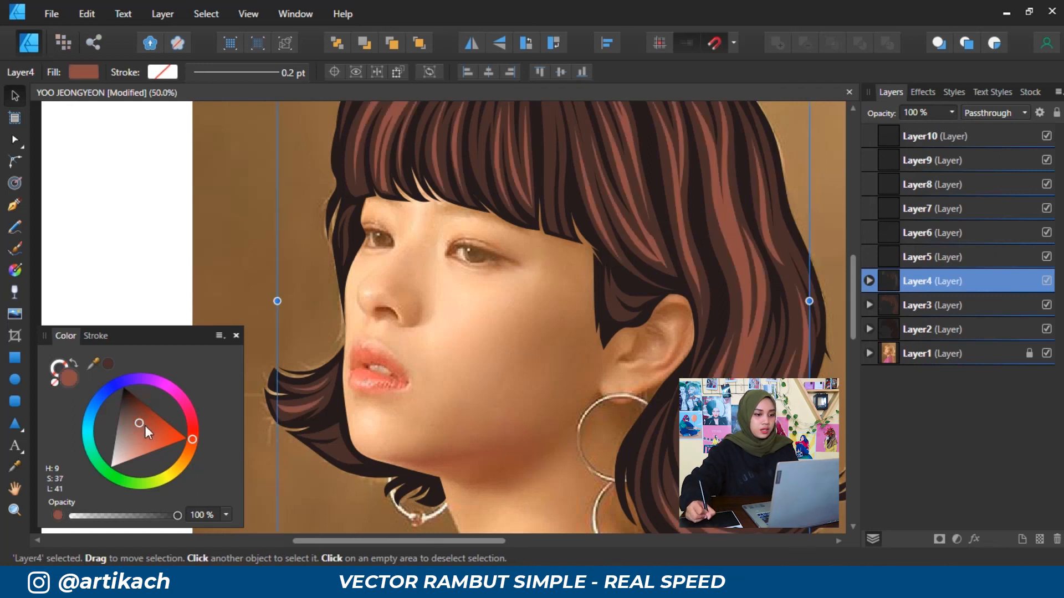
pyautogui.press('space')
pyautogui.moveTo(477, 276); pyautogui.dragTo(450, 349)
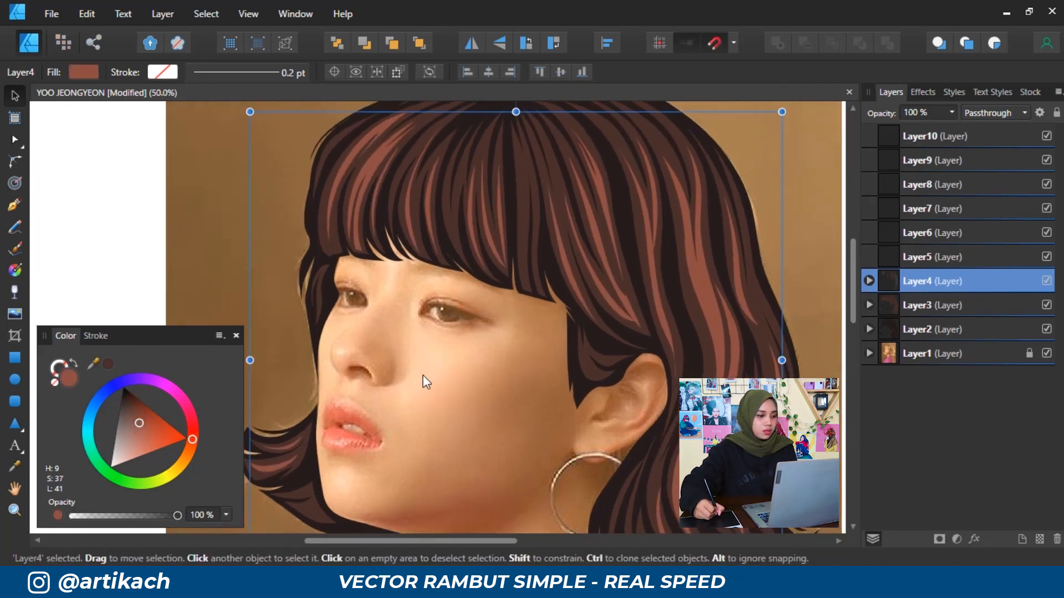
pyautogui.click(194, 448)
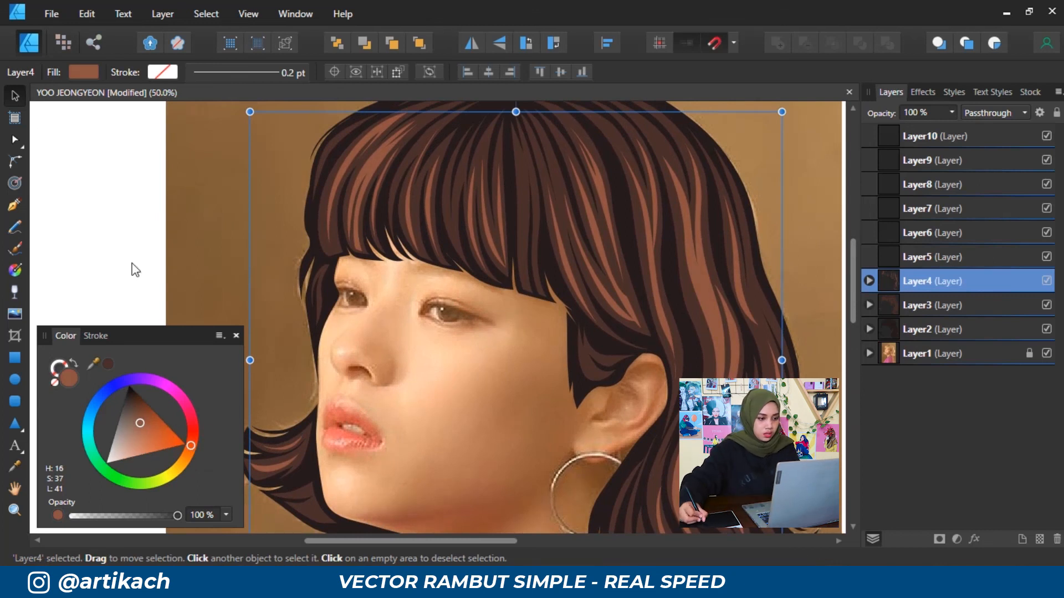
# Darken the highlight shapes' fill on Layer4 to hue 16, saturation 40, lightness 35, and deselect them.
pyautogui.hotkey('ctrl', '-')
pyautogui.press('space')
pyautogui.moveTo(559, 341); pyautogui.dragTo(570, 240)
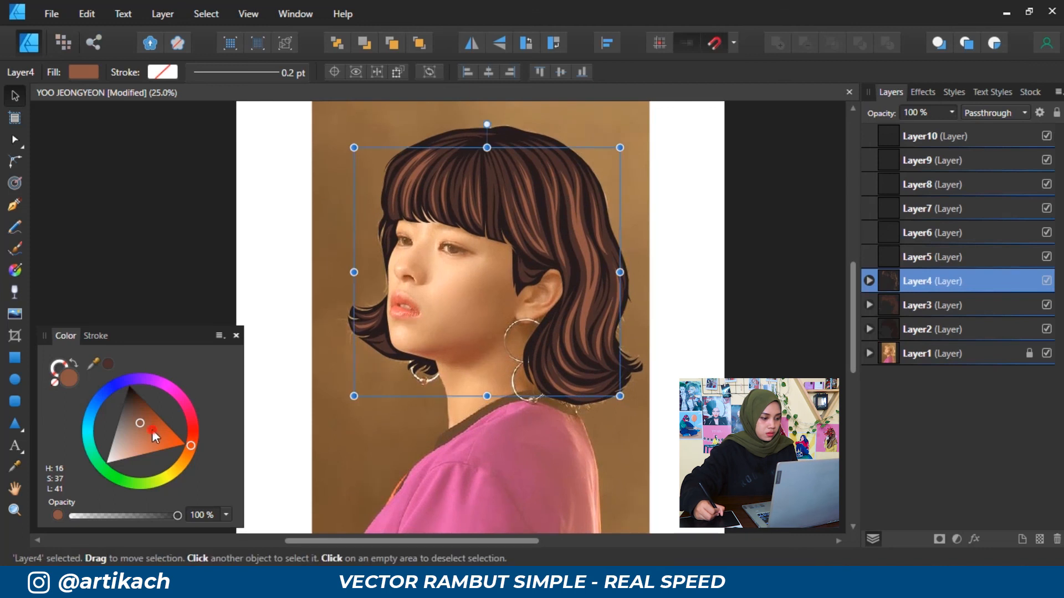
pyautogui.moveTo(145, 425); pyautogui.dragTo(140, 418)
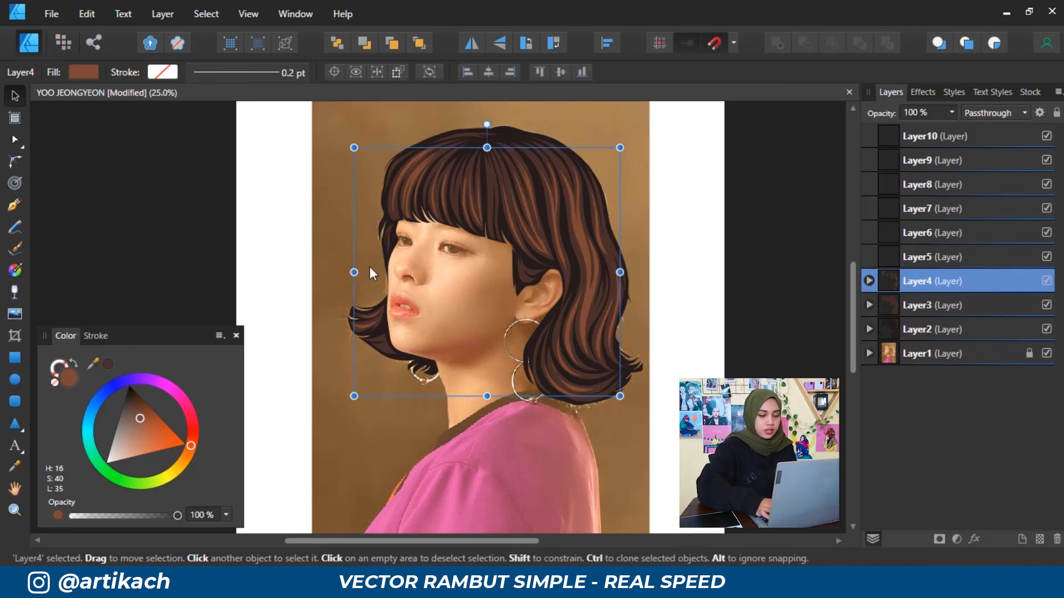
pyautogui.click(783, 265)
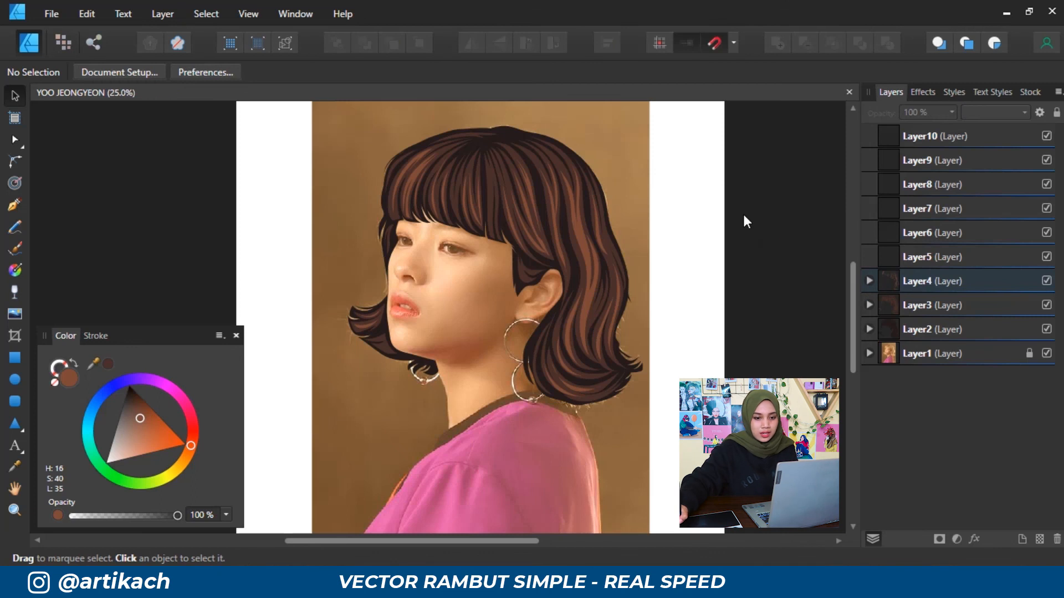
# Hide the portrait photo on Layer1 so only the vector hair is displayed.
pyautogui.scroll(-2, 743, 211)
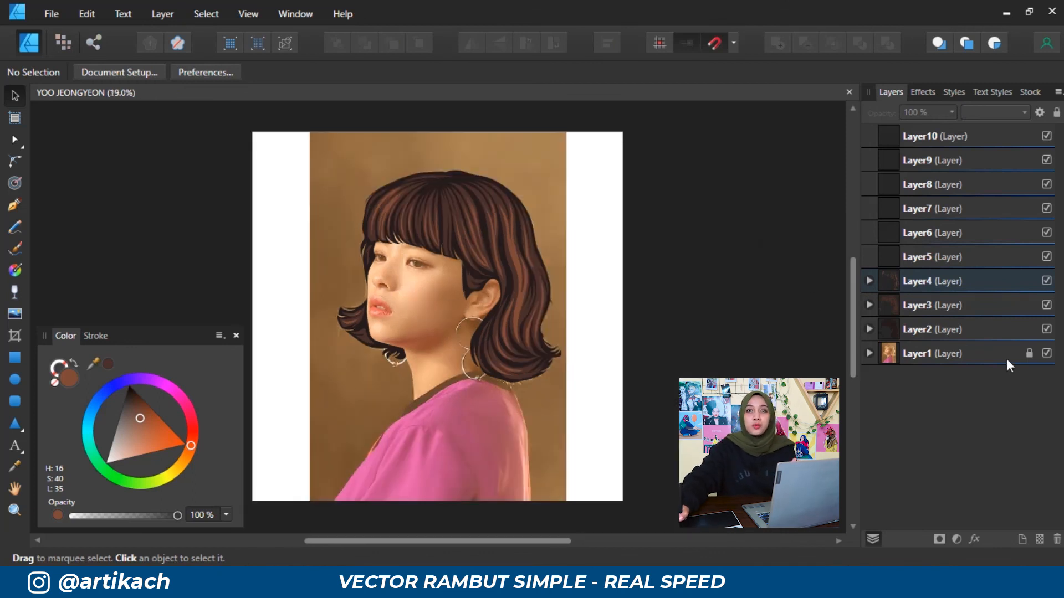
pyautogui.click(1046, 353)
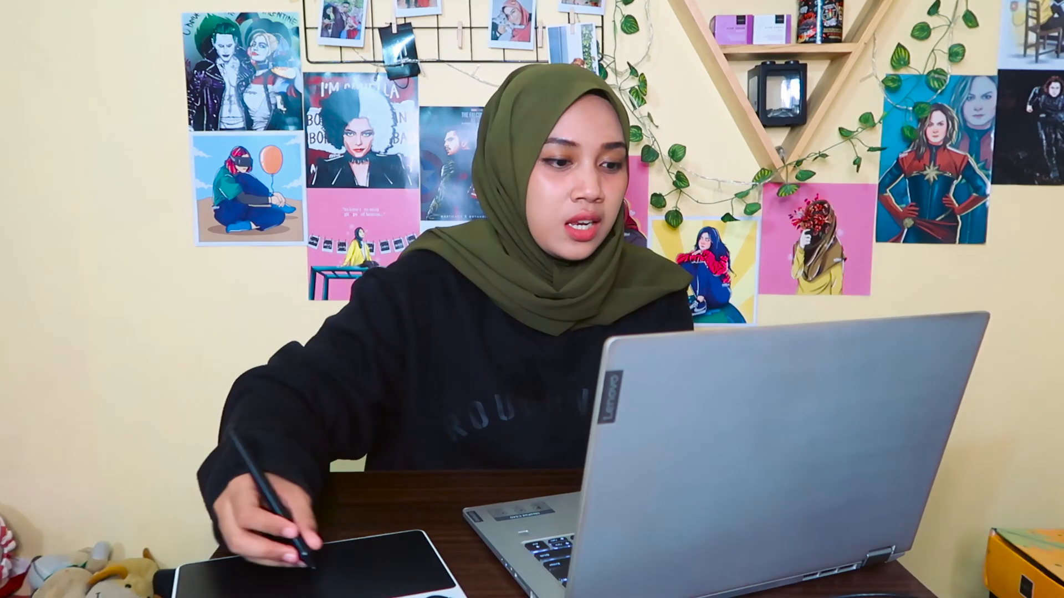